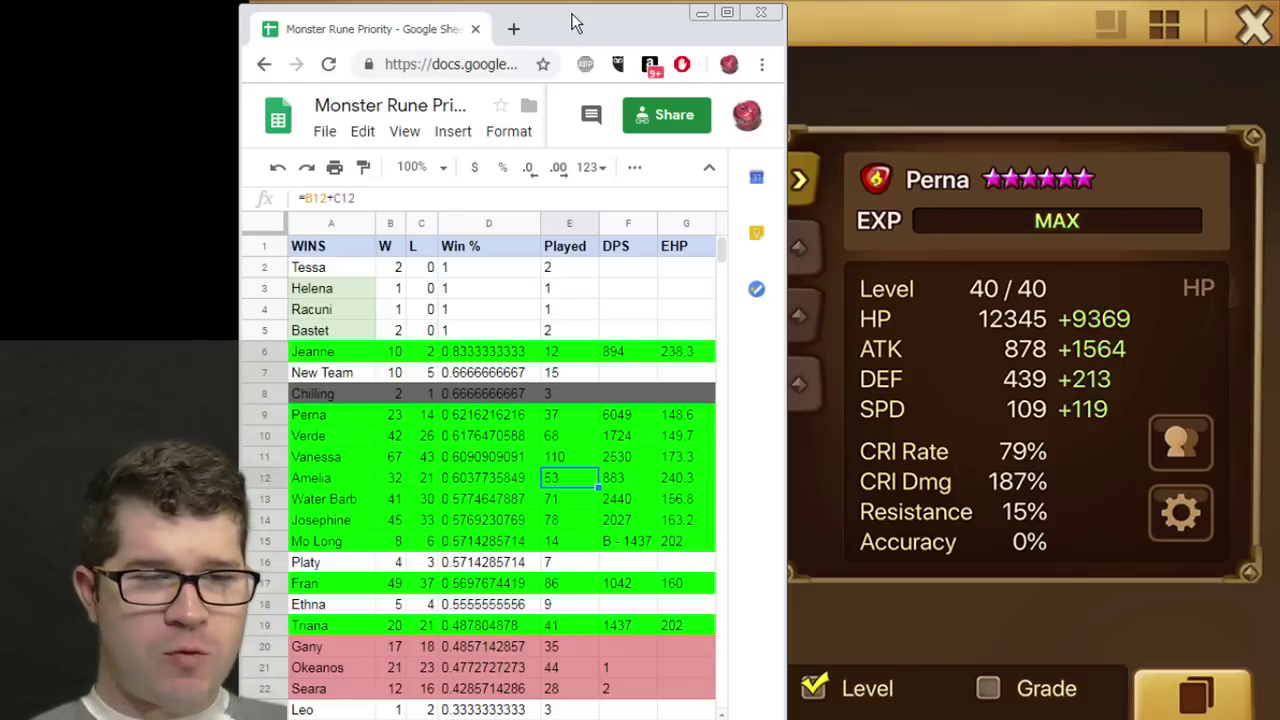
Examine Jeanne's win percentage and number of games played in the monster table.
click(648, 373)
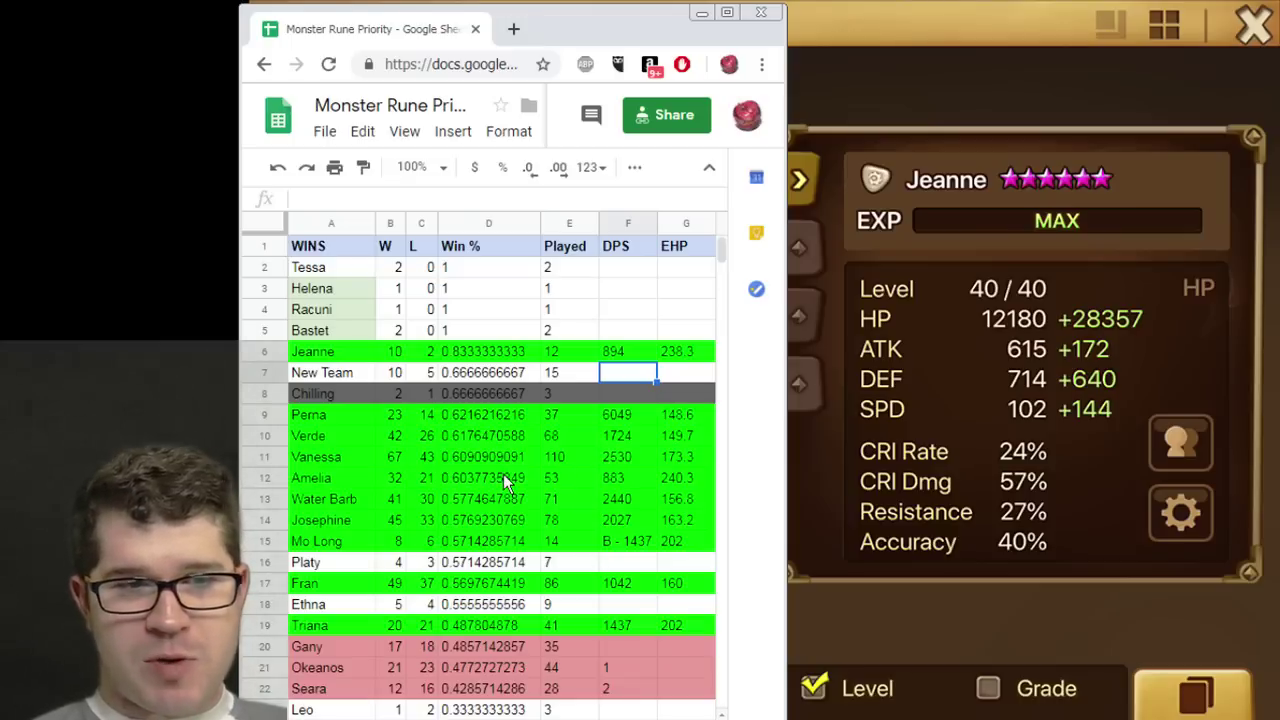
click(467, 351)
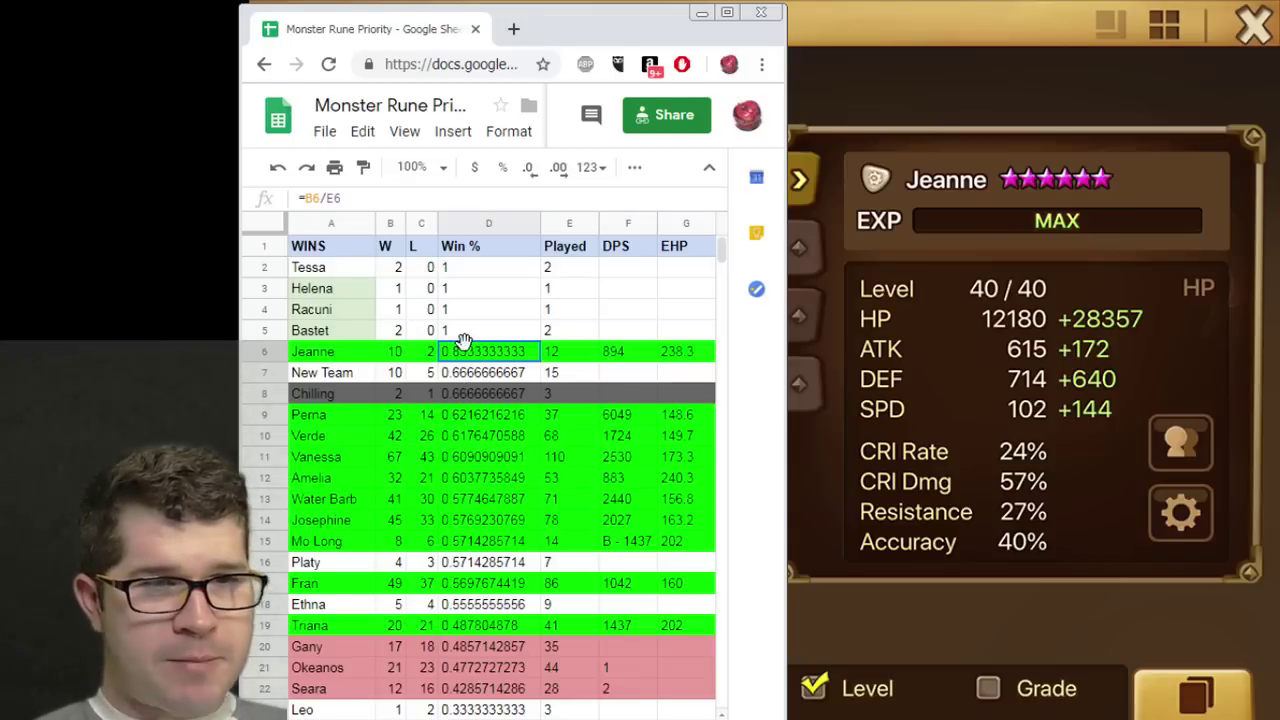
click(563, 351)
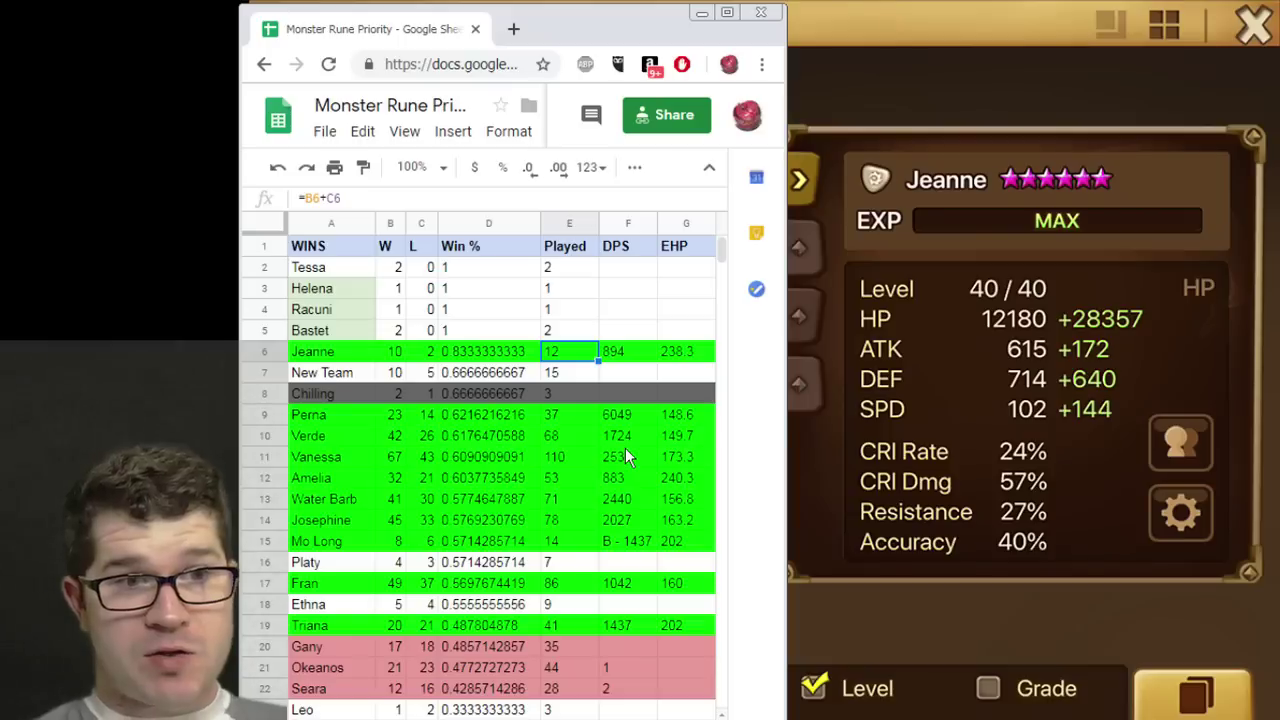
Examine the New Team row across its win, loss, win percentage and games played cells.
key(Down)
key(Left)
key(Left)
key(Left)
key(Left)
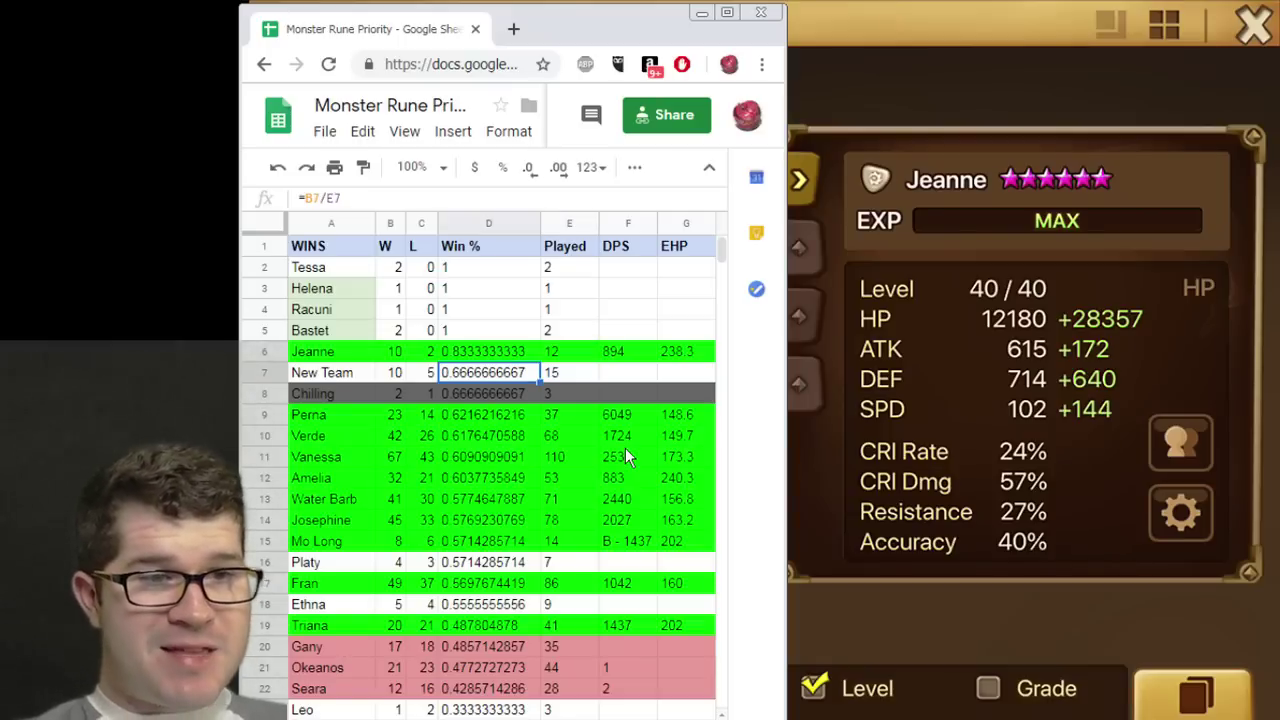
key(Right)
key(Right)
key(Right)
key(Right)
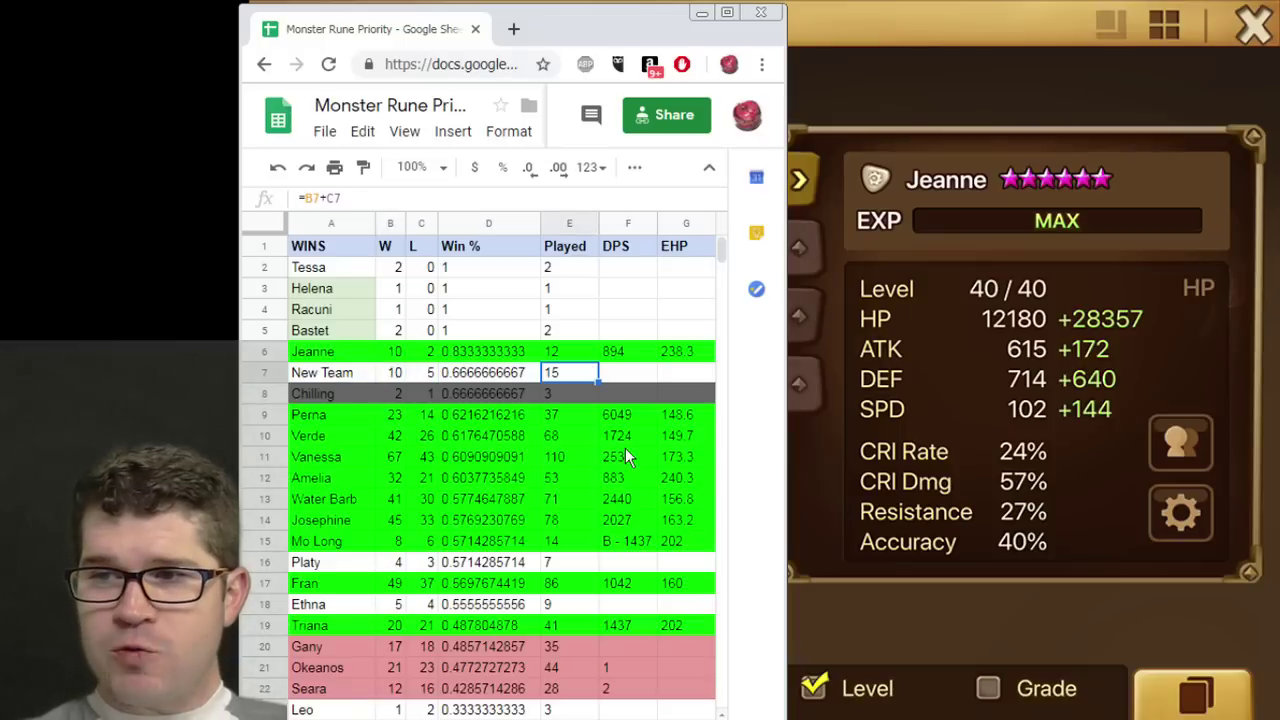
key(Right)
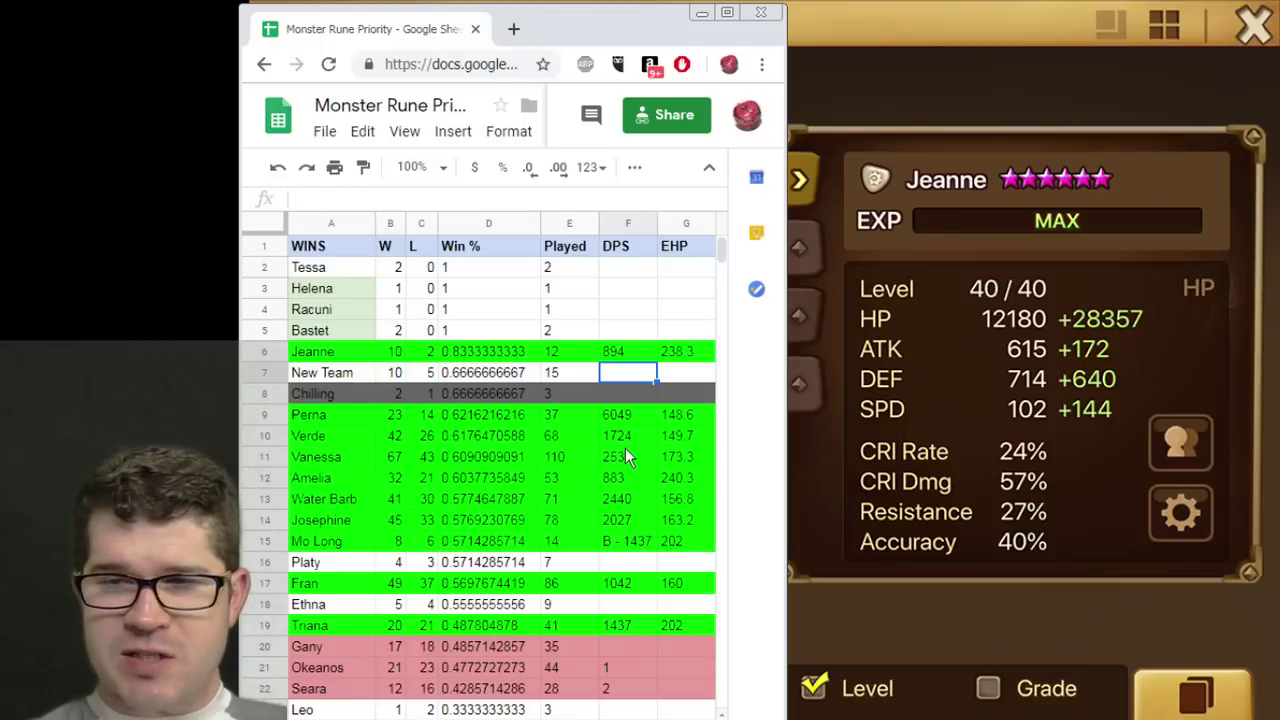
key(Left)
key(Left)
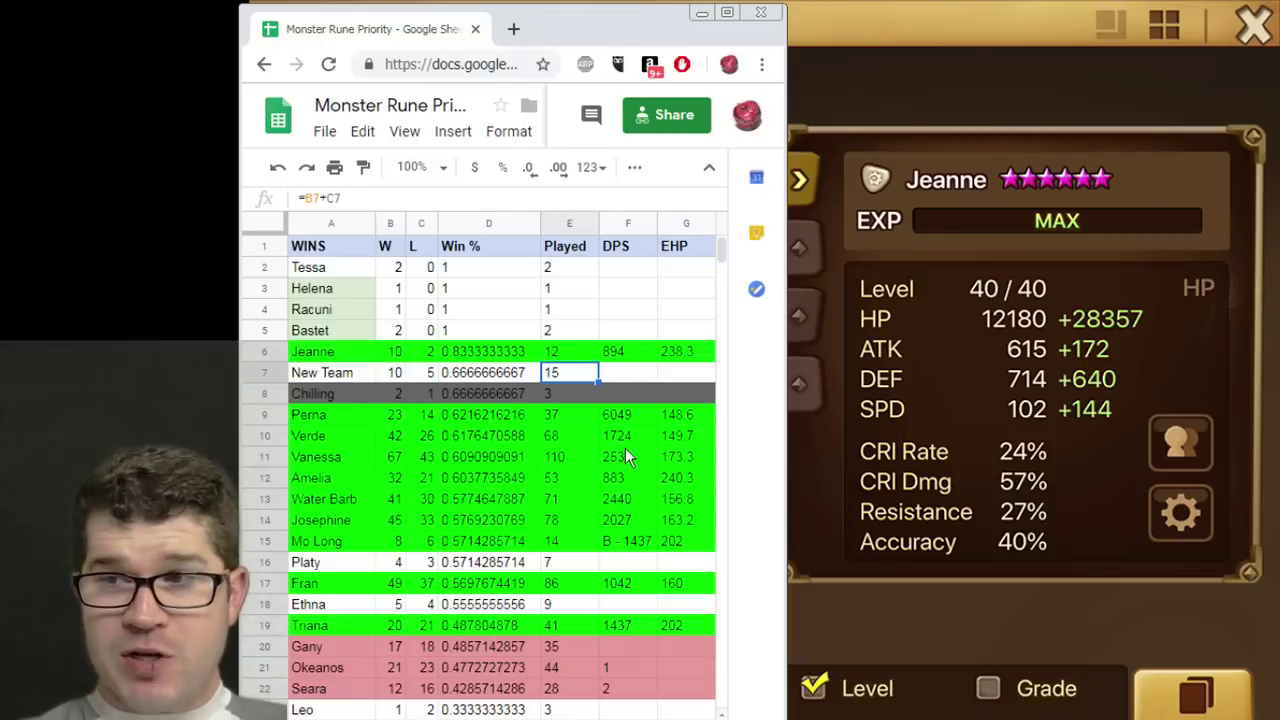
key(Down)
key(Right)
key(Up)
key(Left)
key(Right)
key(Left)
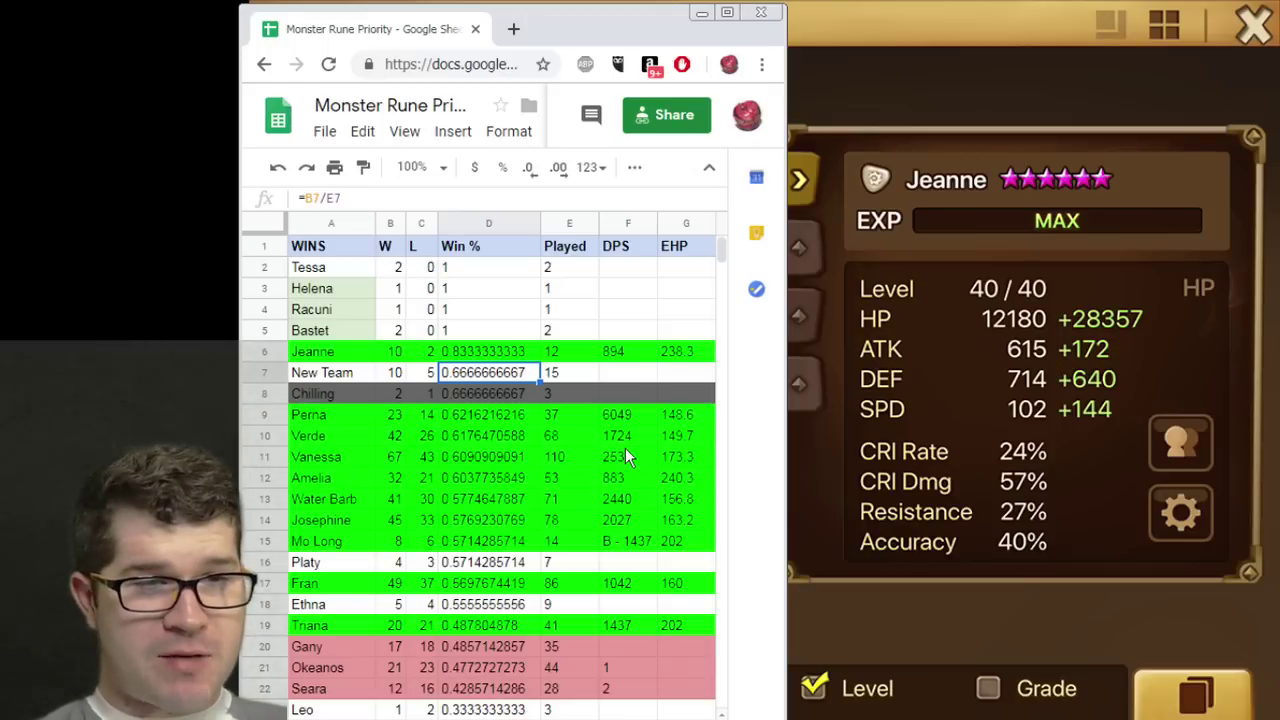
Look over Chilling's win percentage, and compare Perna's win percentage with the number of games played.
key(Down)
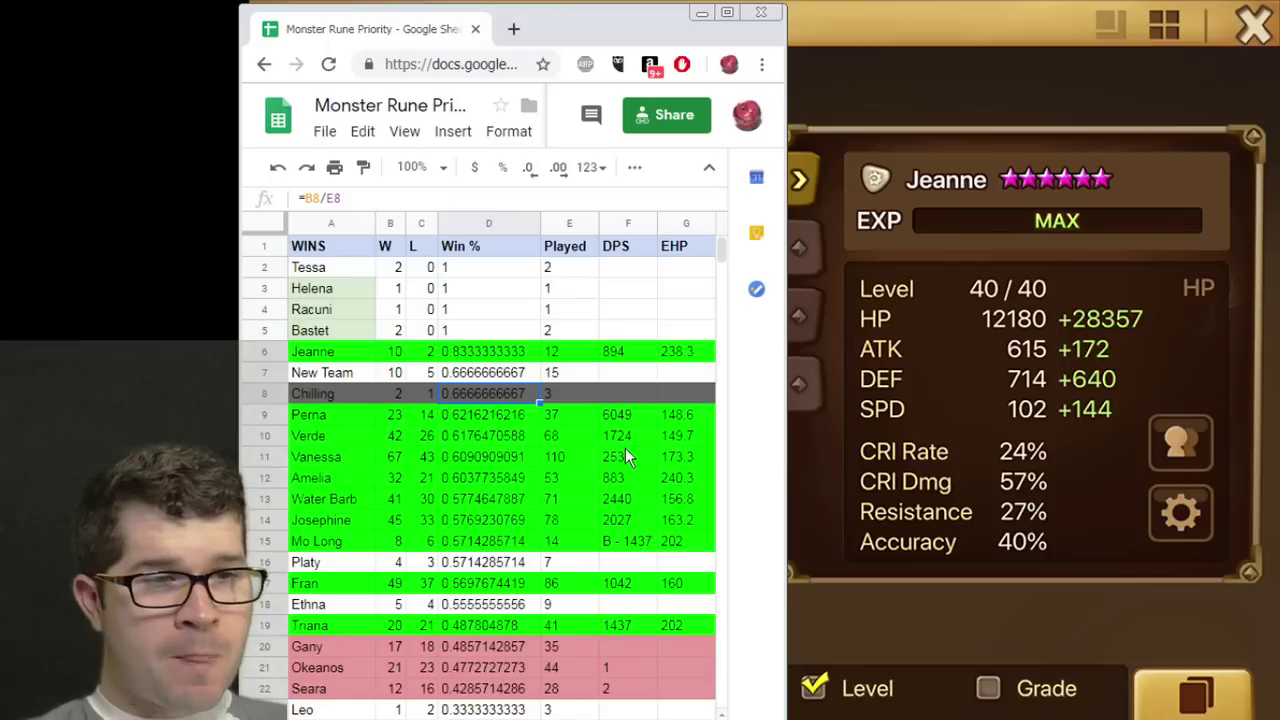
key(Down)
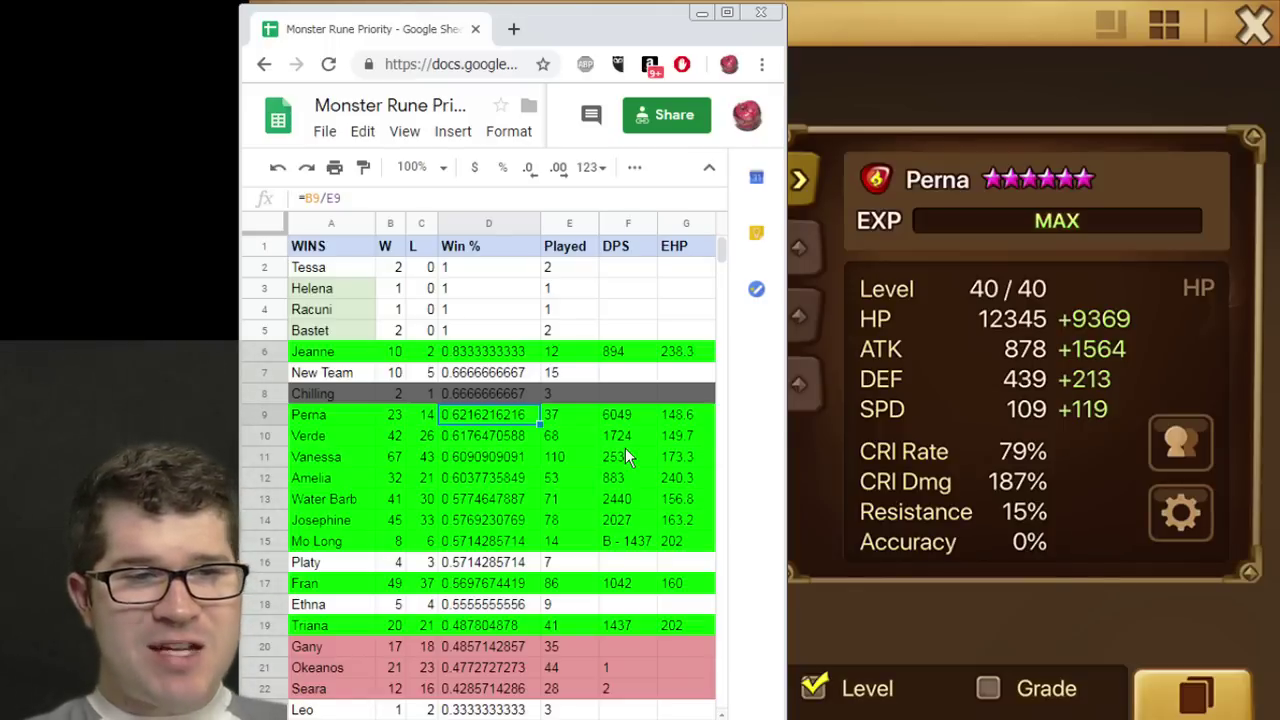
key(Right)
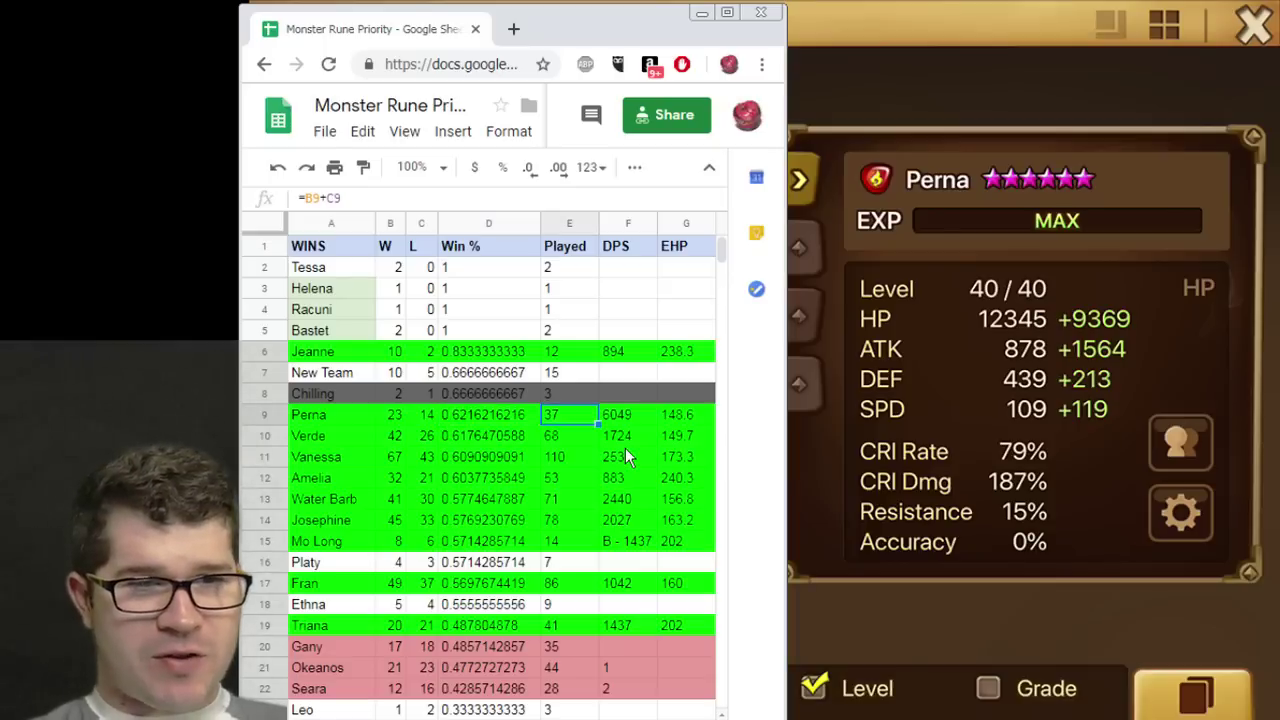
key(Left)
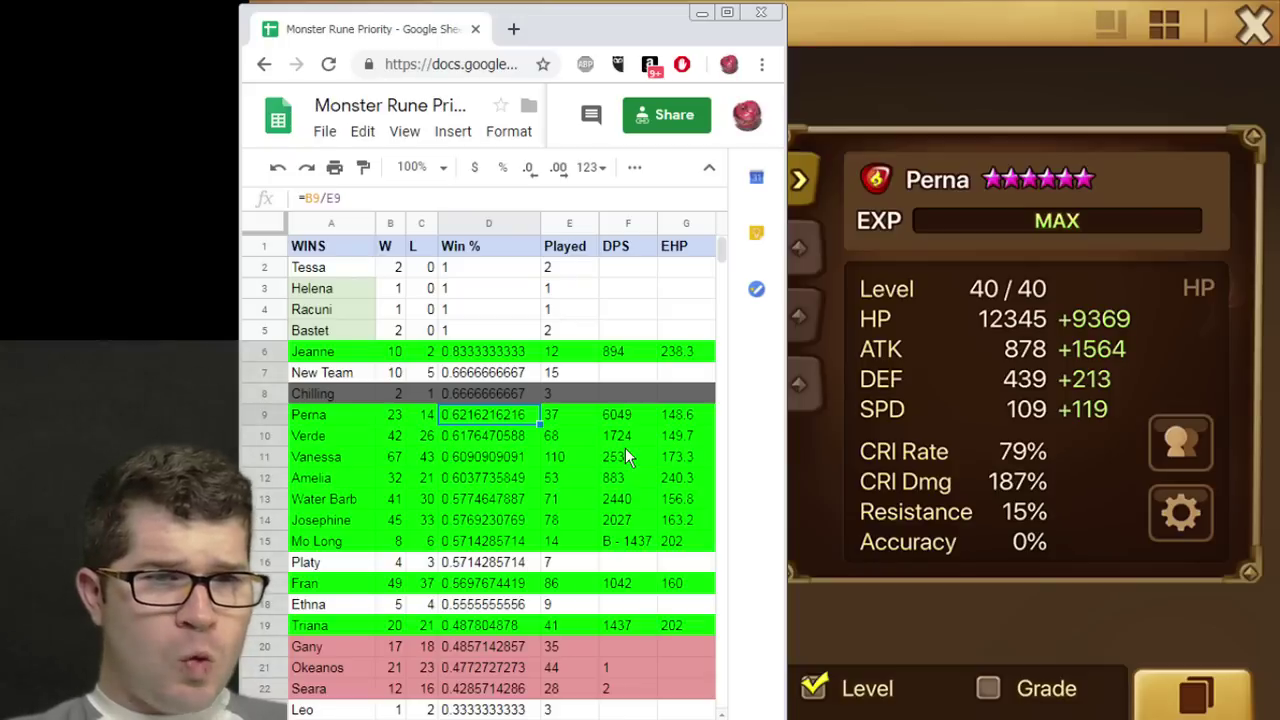
key(Right)
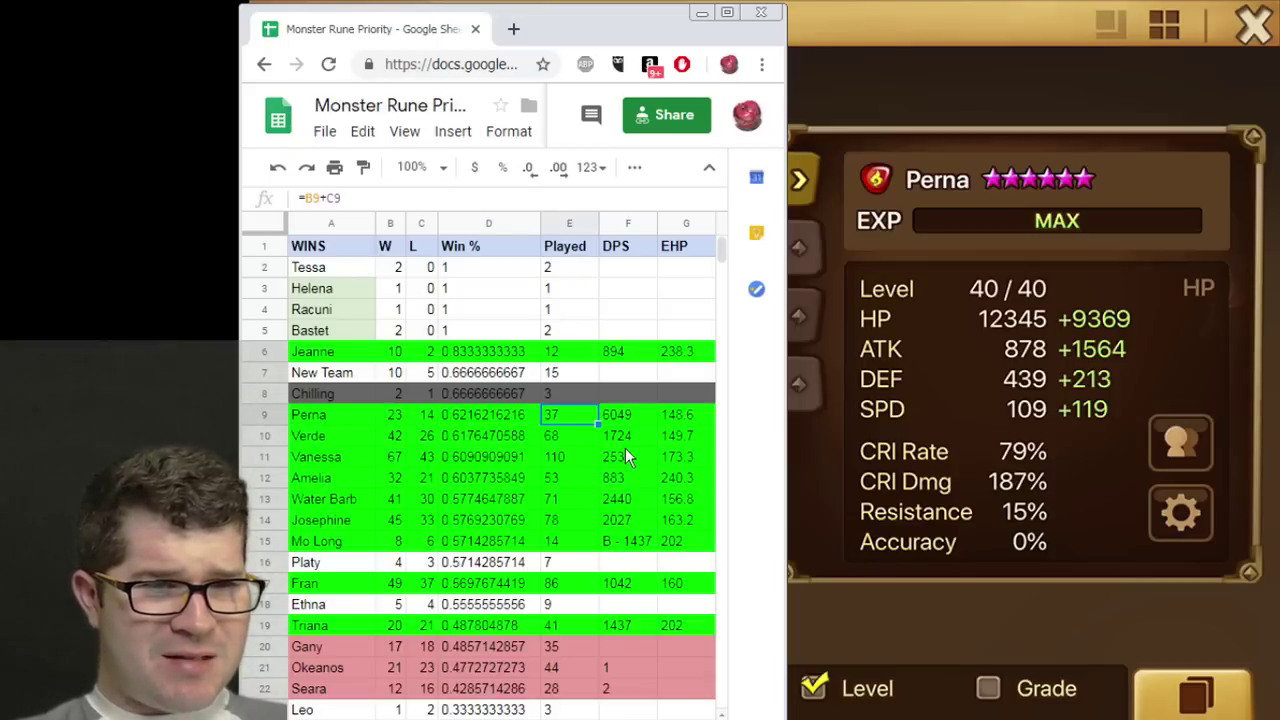
Review Verde's wins, losses, win percentage and number of games played.
key(Down)
key(Left)
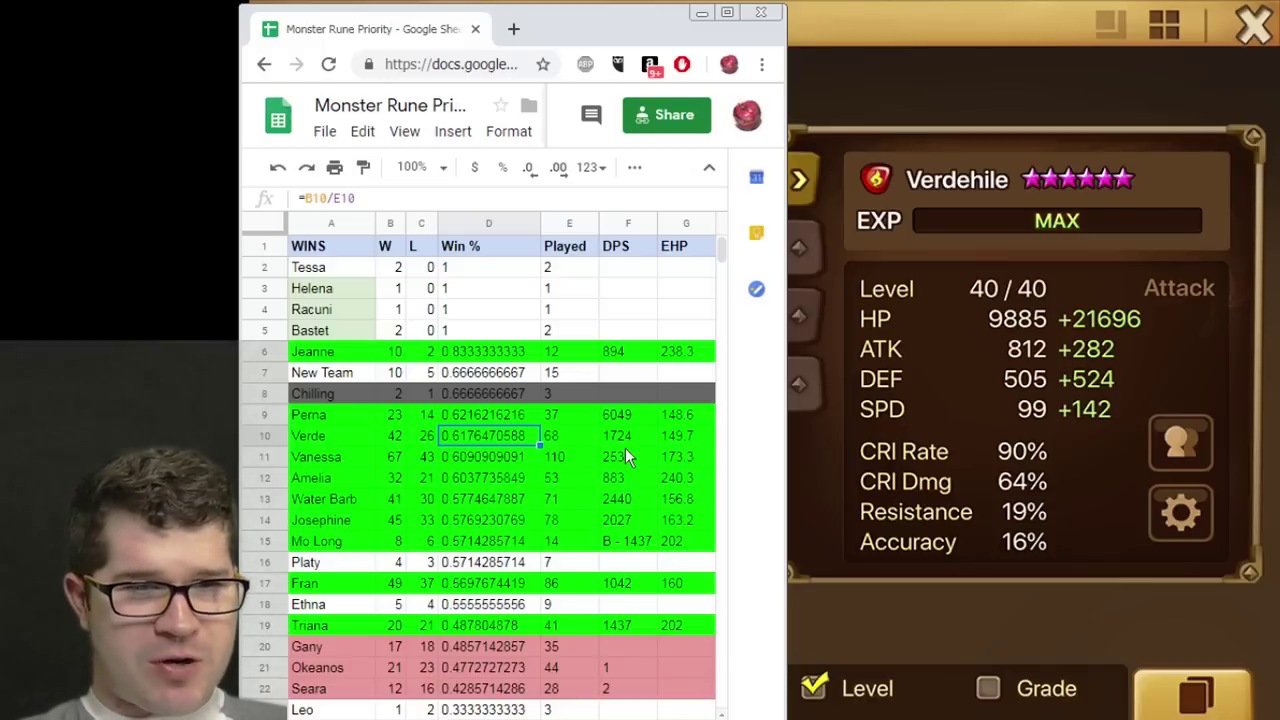
key(Right)
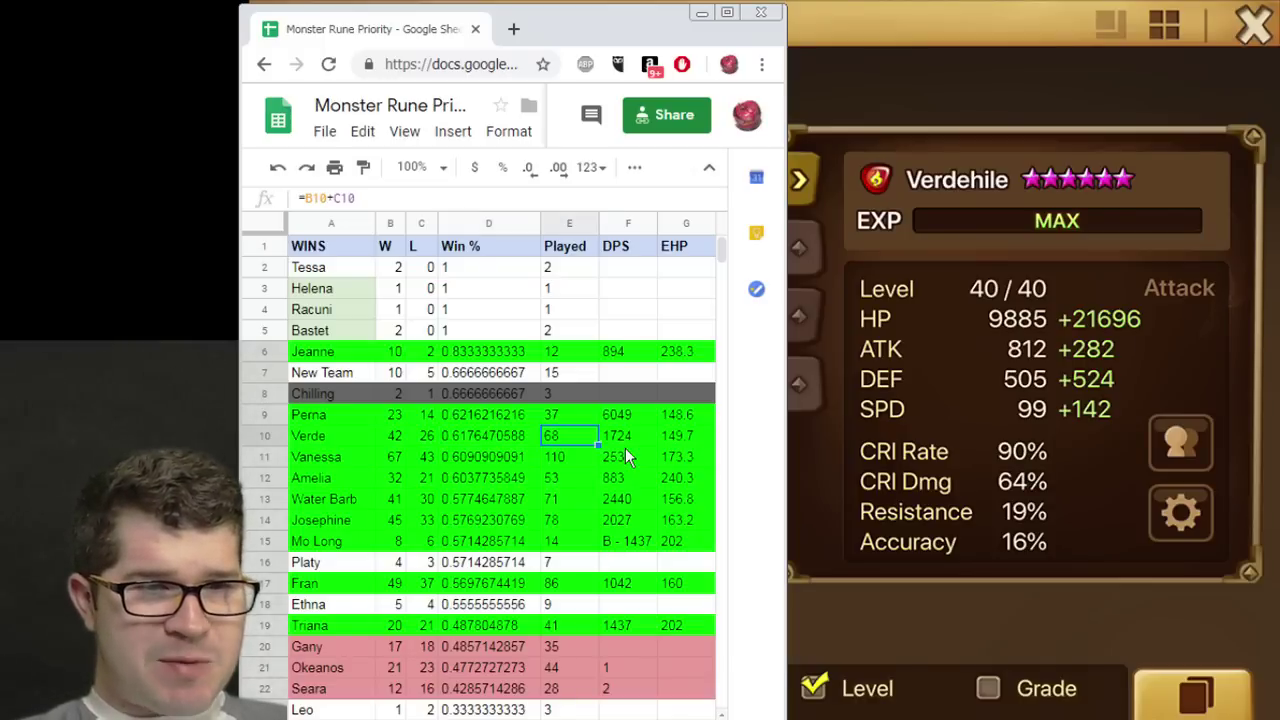
key(Left)
key(Left)
key(Left)
key(Right)
key(Right)
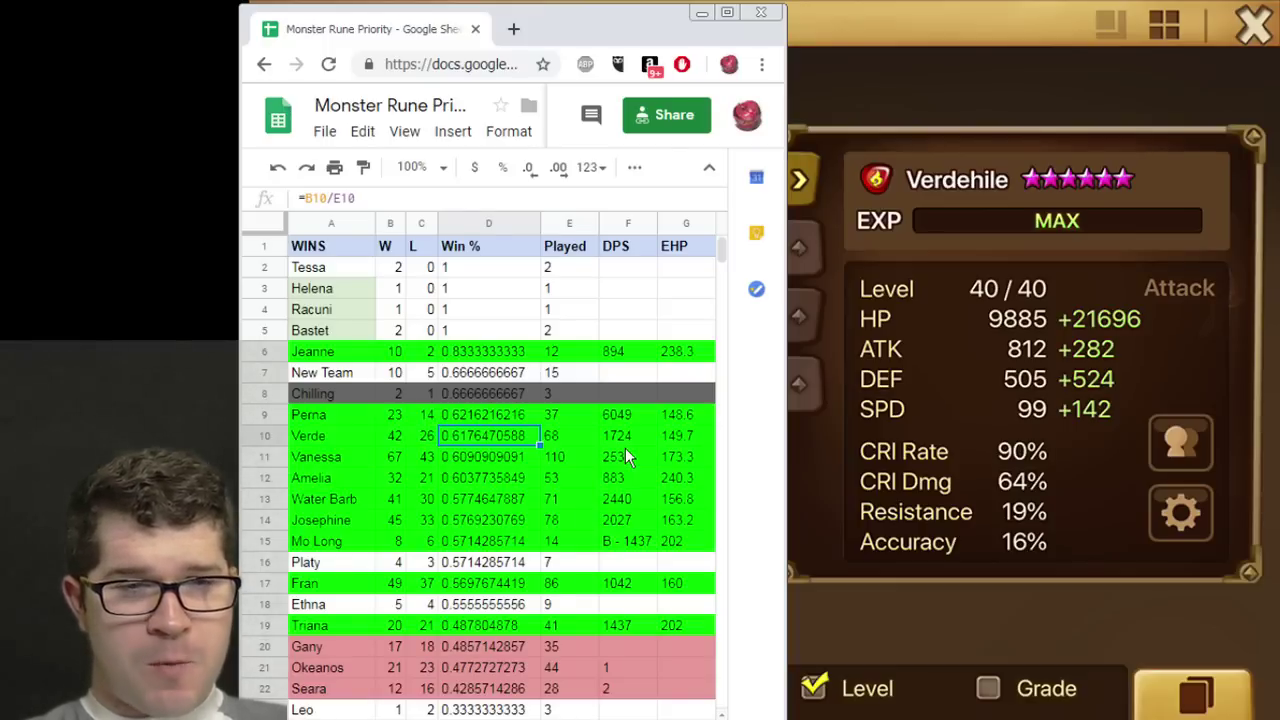
key(Right)
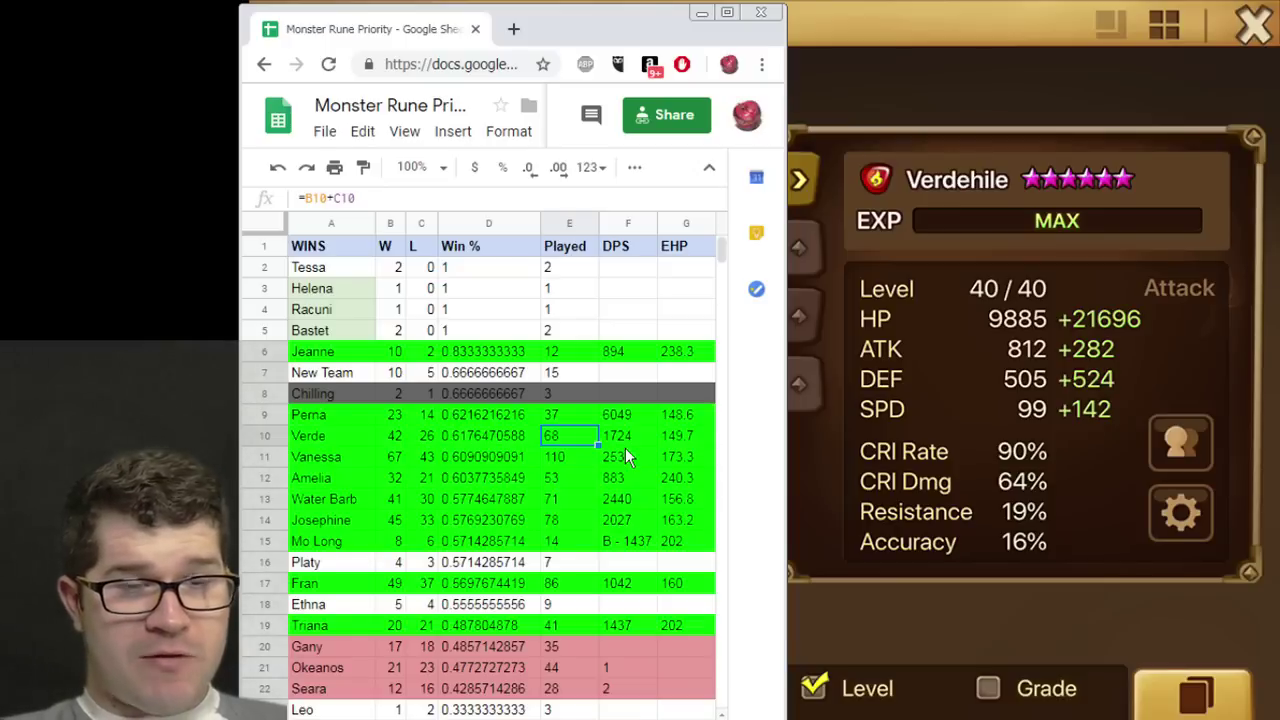
Check Vanessa's loss count and total number of games played.
key(Down)
key(Left)
key(Left)
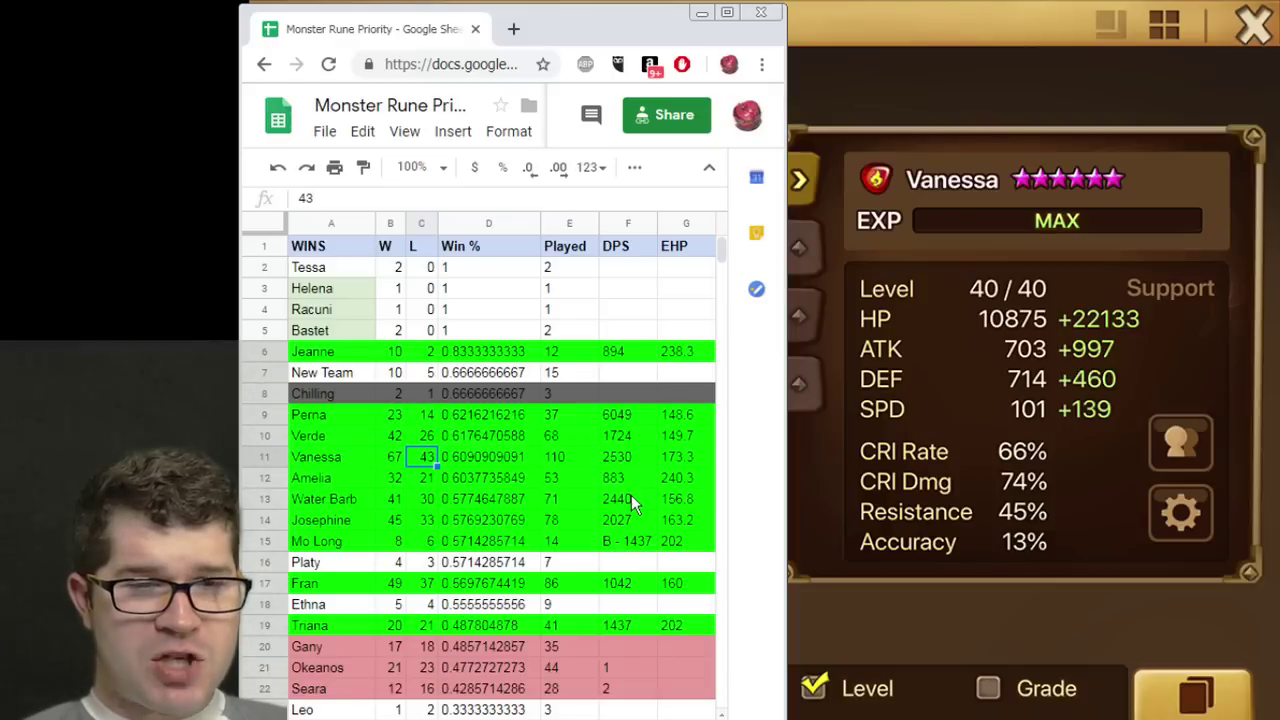
click(590, 477)
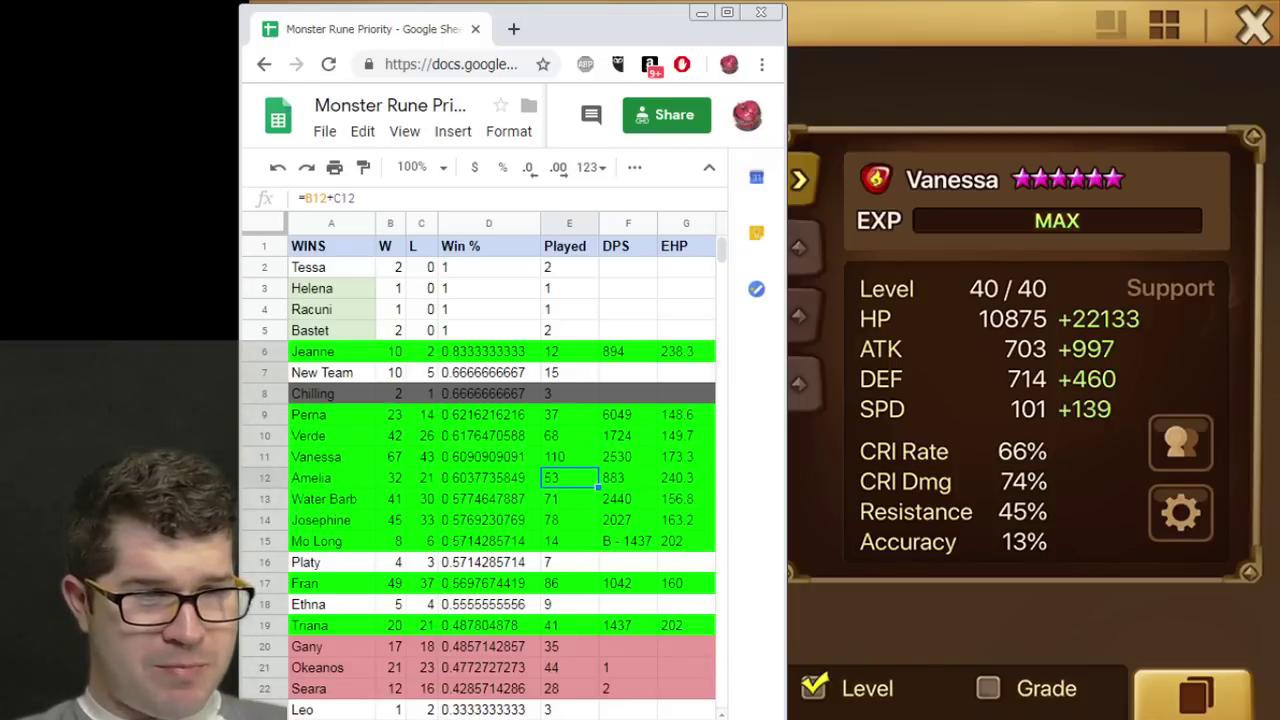
click(569, 456)
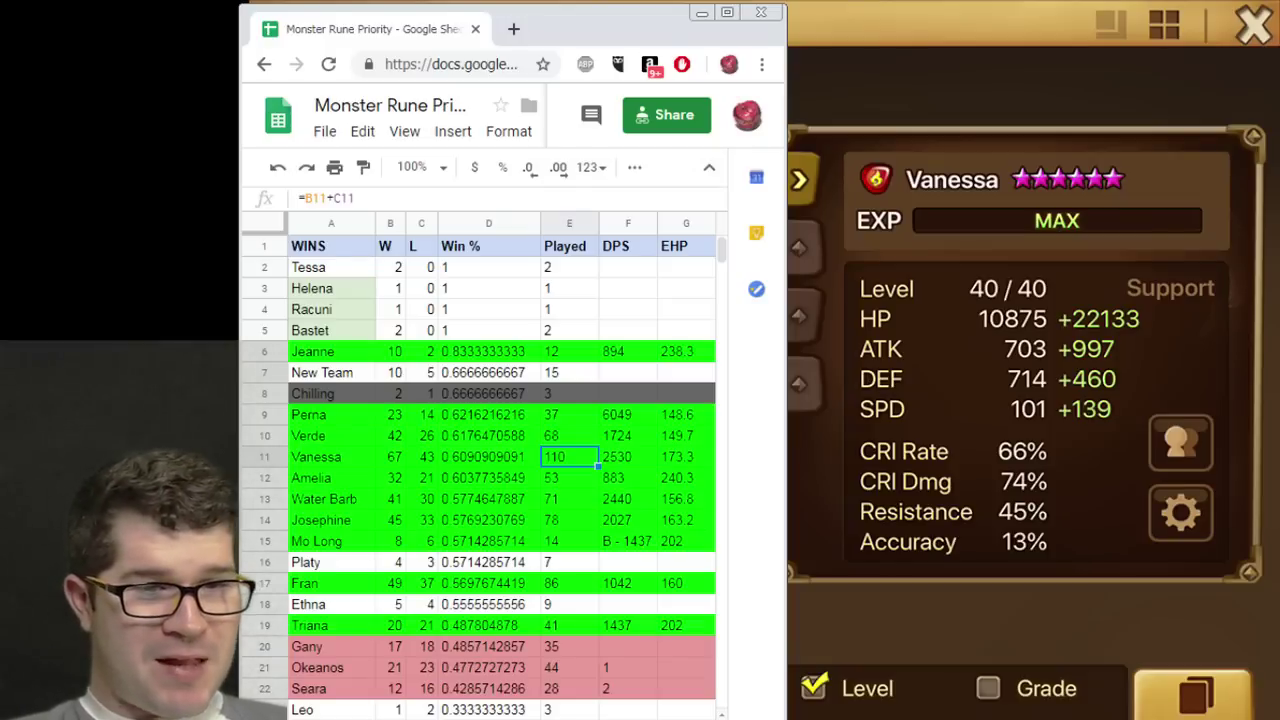
Review Amelia's wins, losses, win percentage and games played, comparing them with the monsters in the rows above.
click(568, 477)
key(Left)
key(Left)
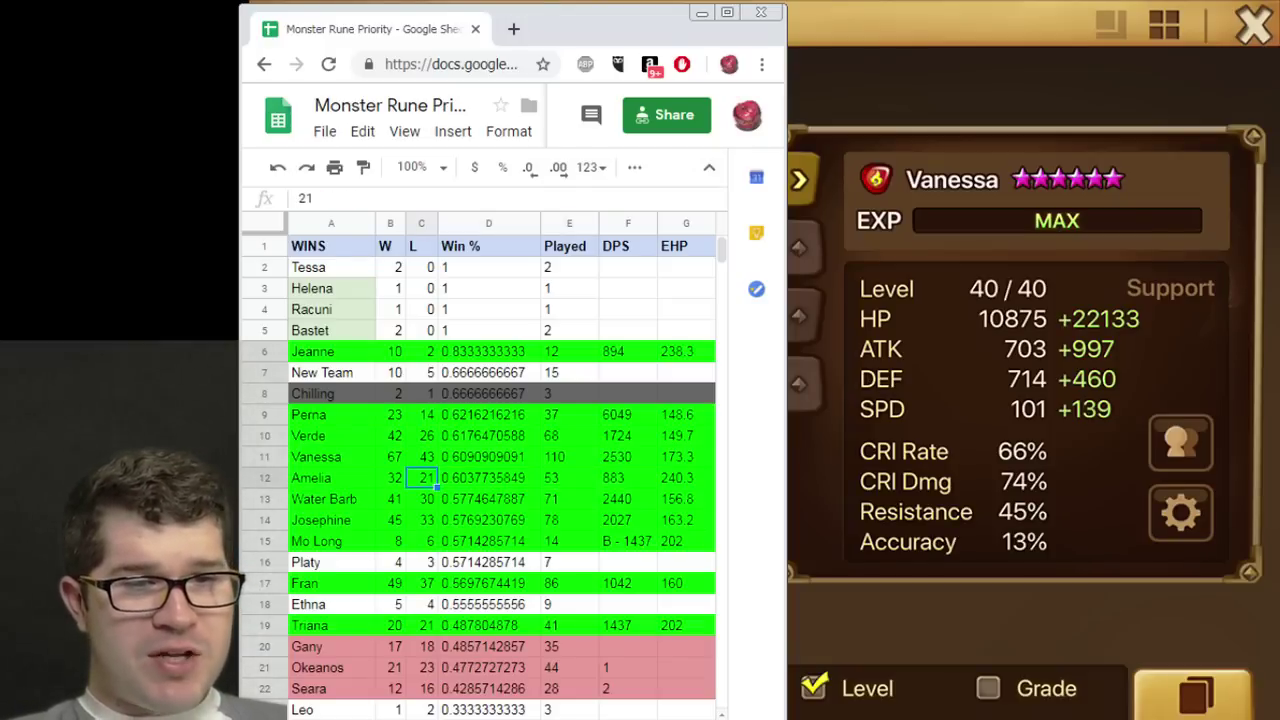
key(Left)
key(Right)
key(Right)
key(Right)
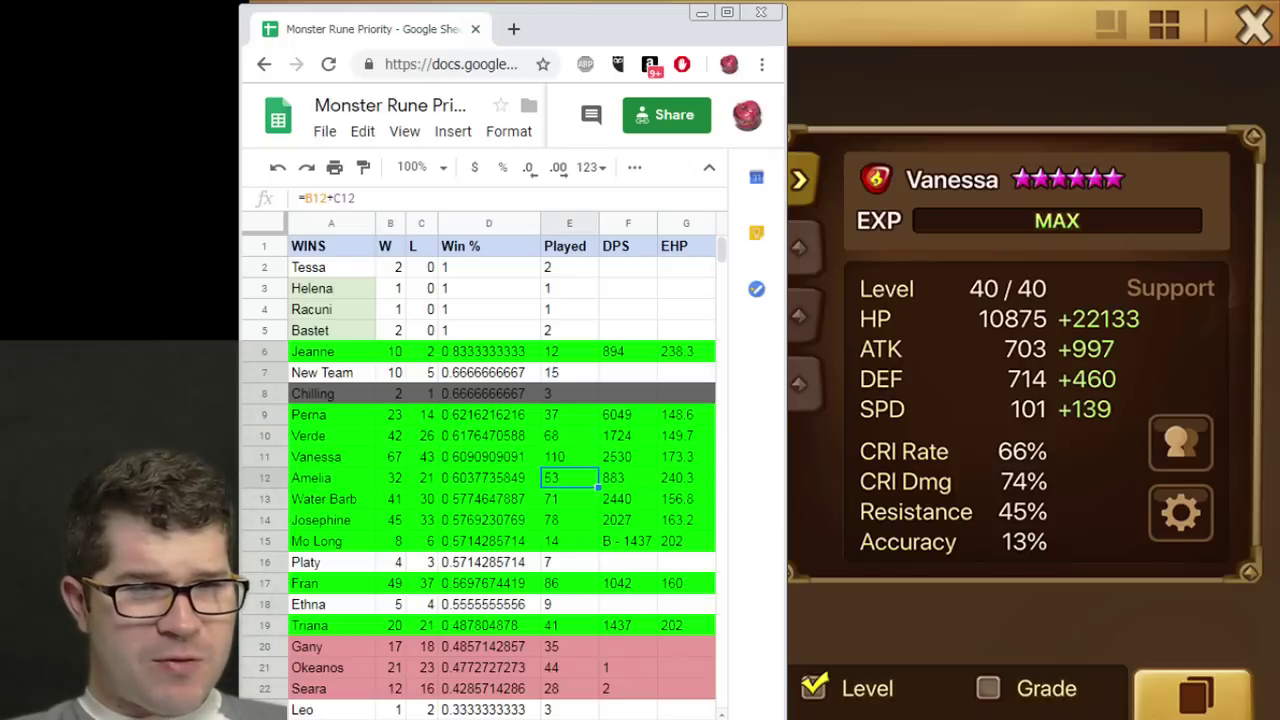
key(Up)
key(Up)
key(Down)
key(Down)
key(Left)
key(Left)
key(Right)
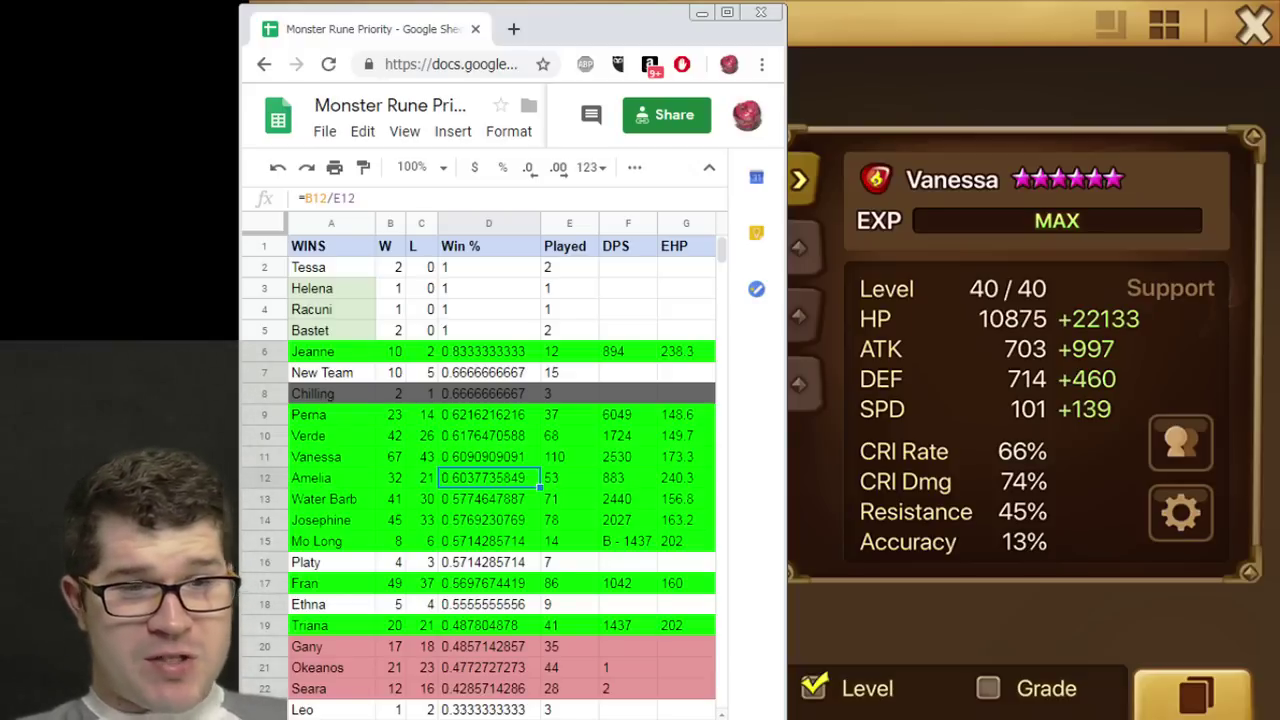
Review Water Barb's wins, win percentage, games played and DPS value.
key(Down)
key(Left)
key(Left)
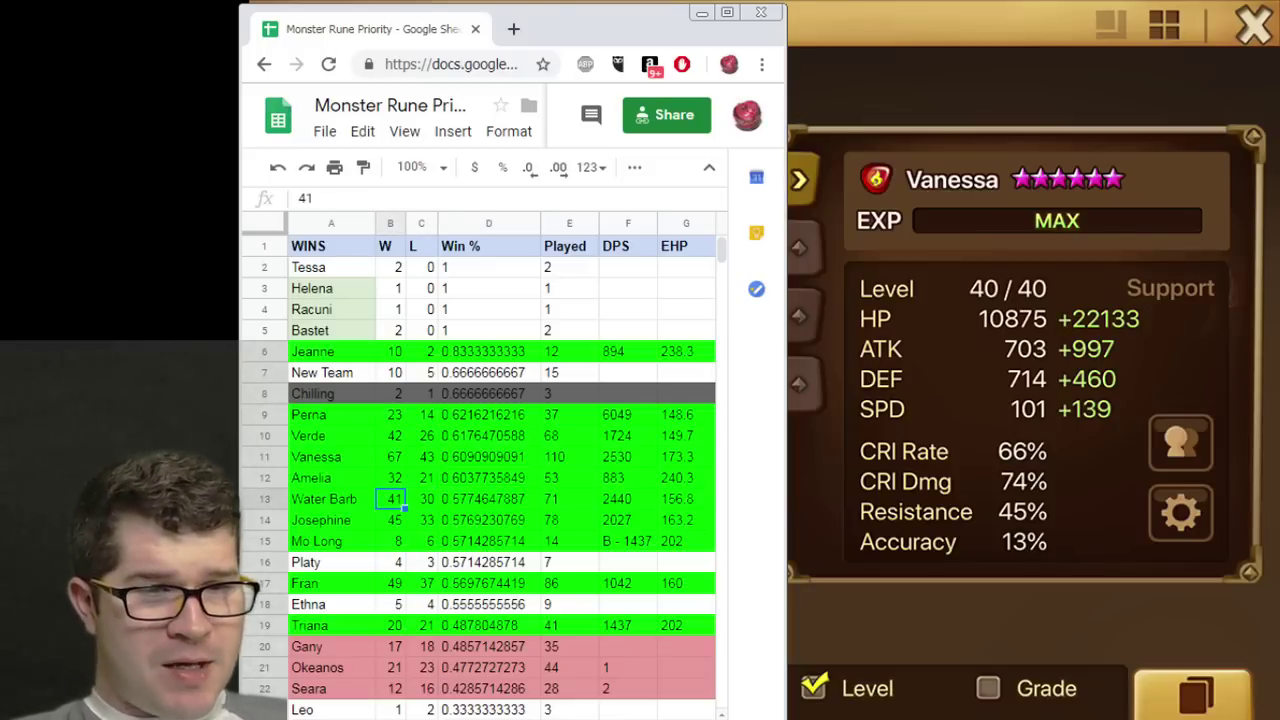
key(Right)
key(Right)
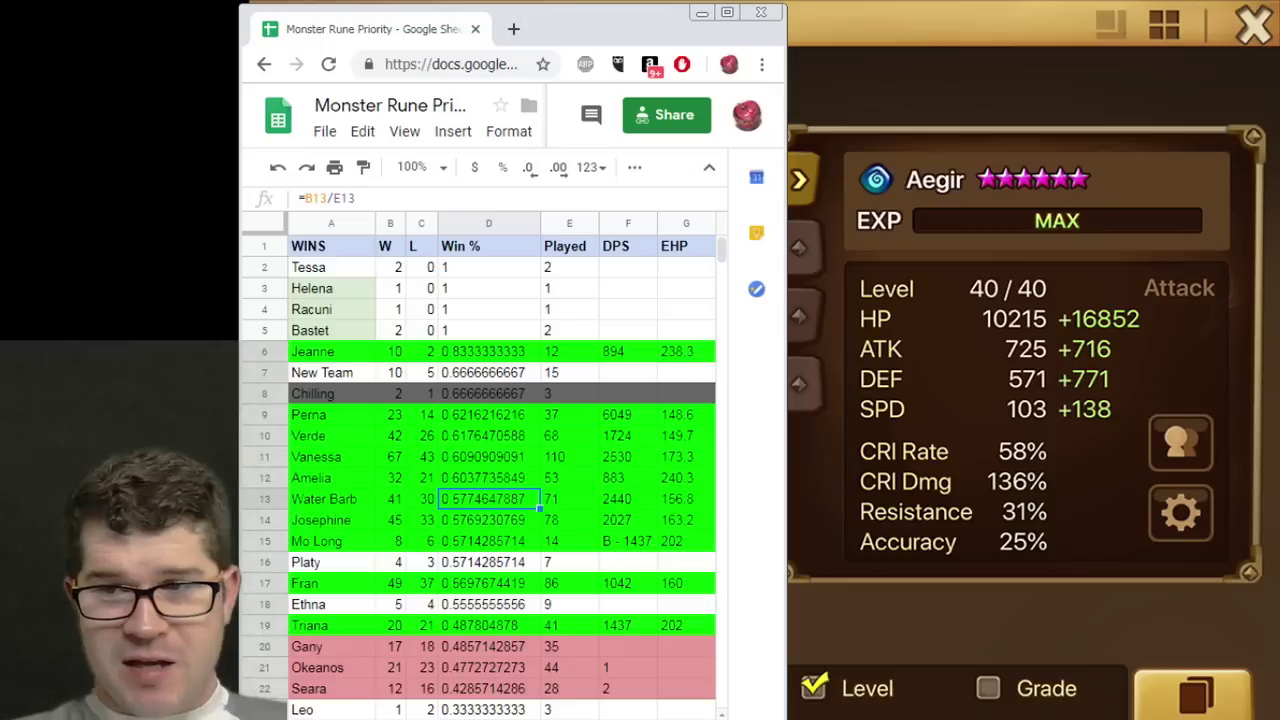
click(569, 499)
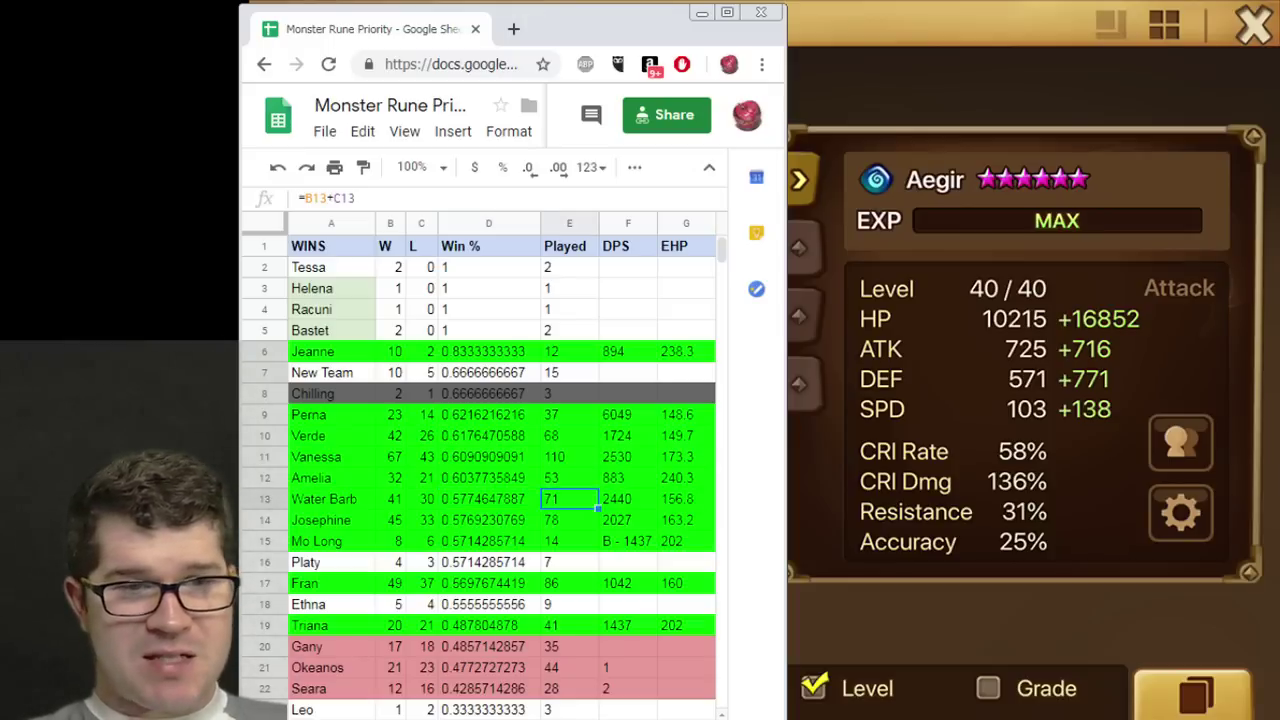
click(628, 499)
click(569, 499)
click(628, 499)
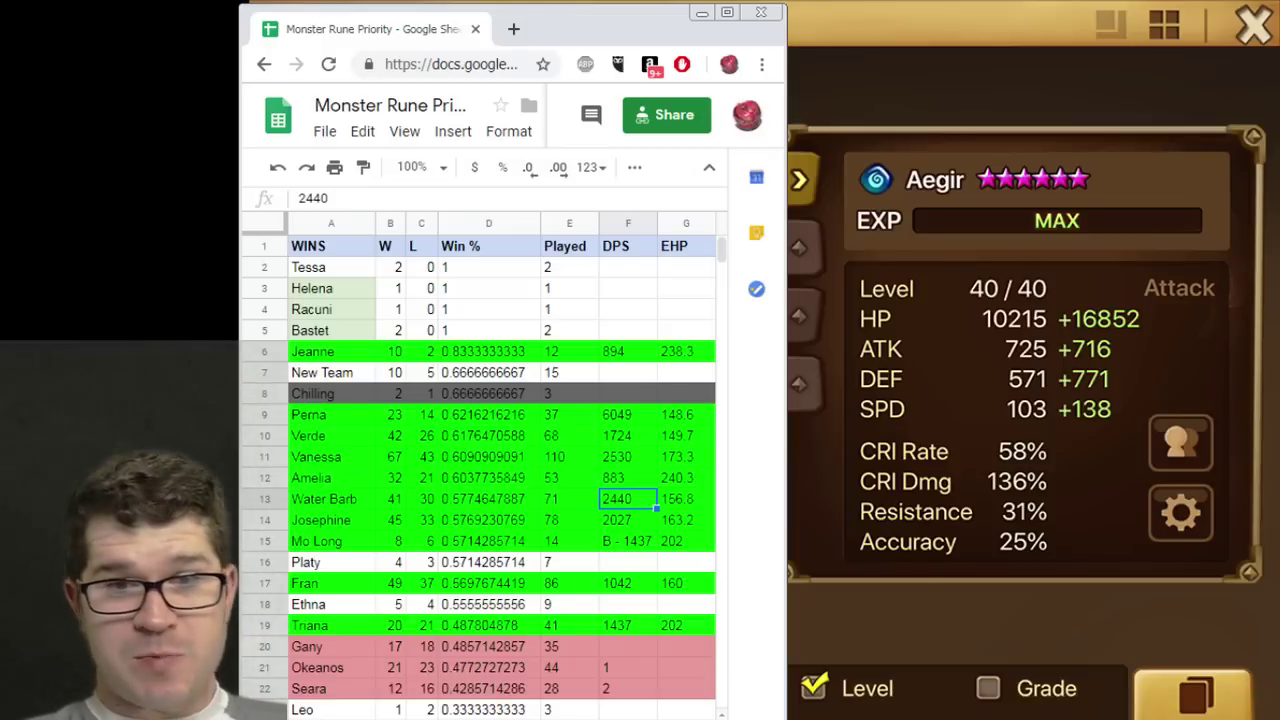
key(Left)
key(Left)
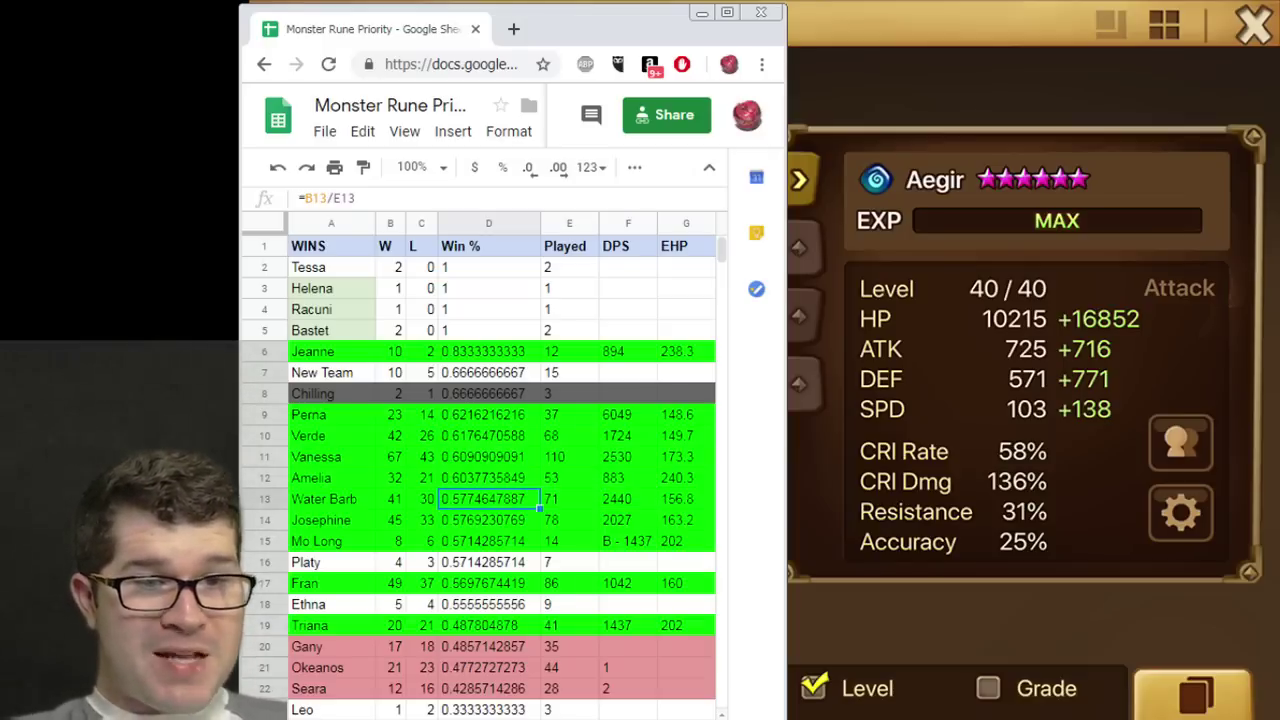
key(Right)
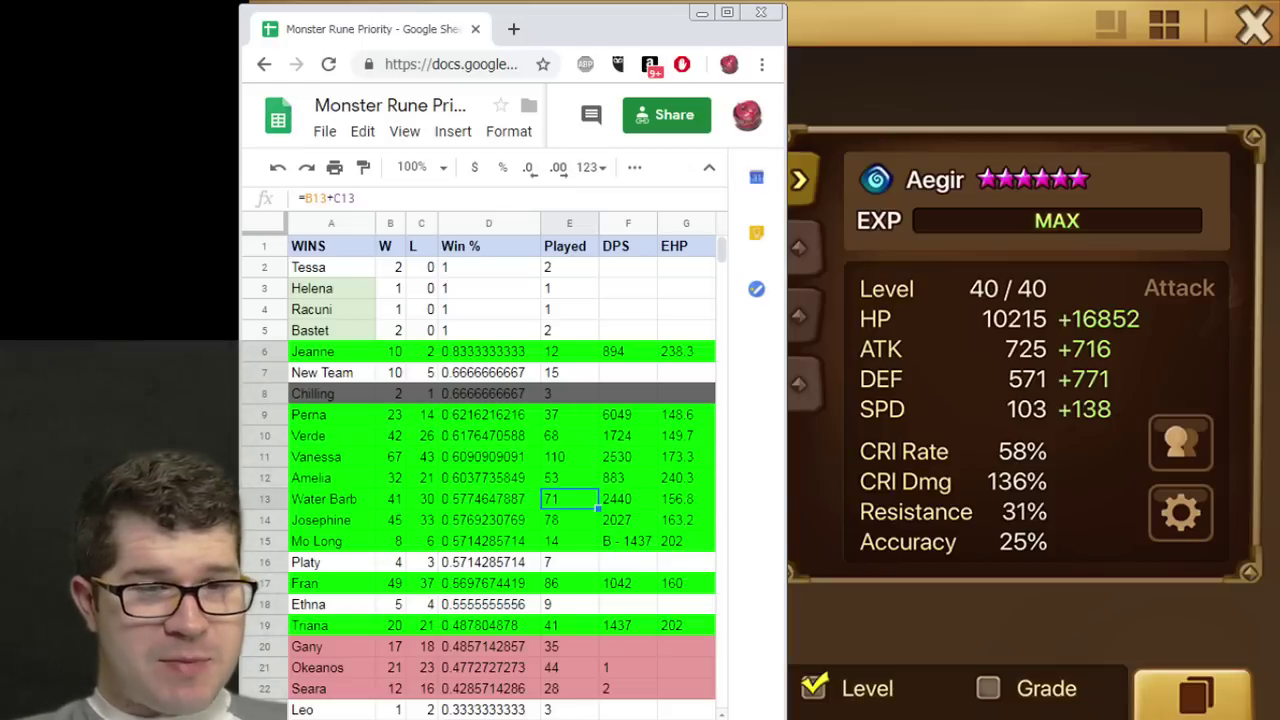
key(Left)
Check the win percentages of Josephine and Mo Long, and inspect Josephine's equipped rune sets in the game.
key(Down)
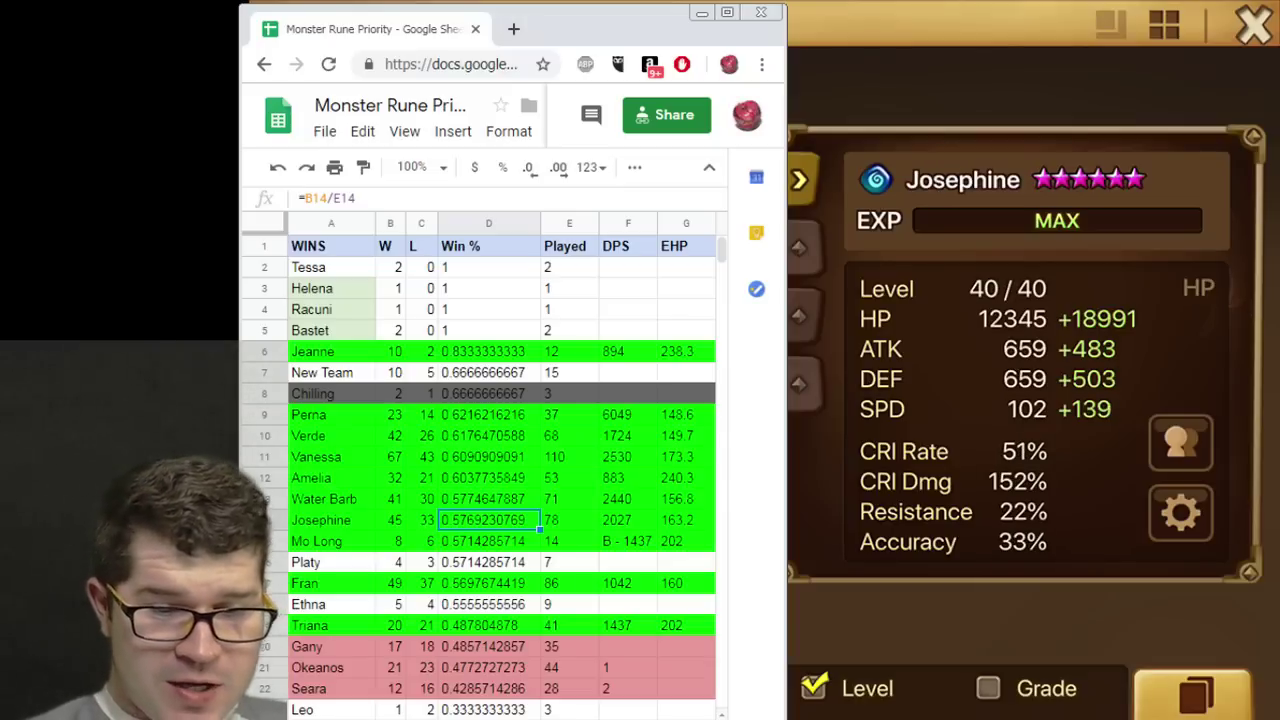
key(Down)
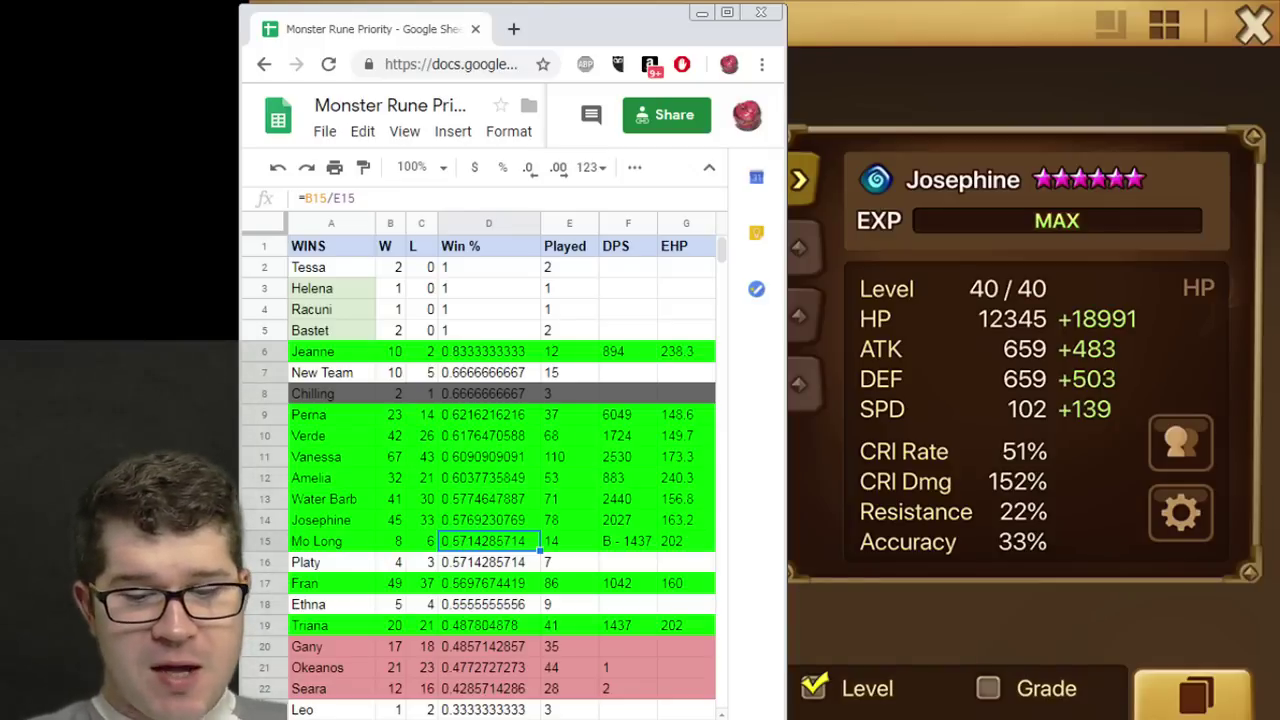
click(800, 384)
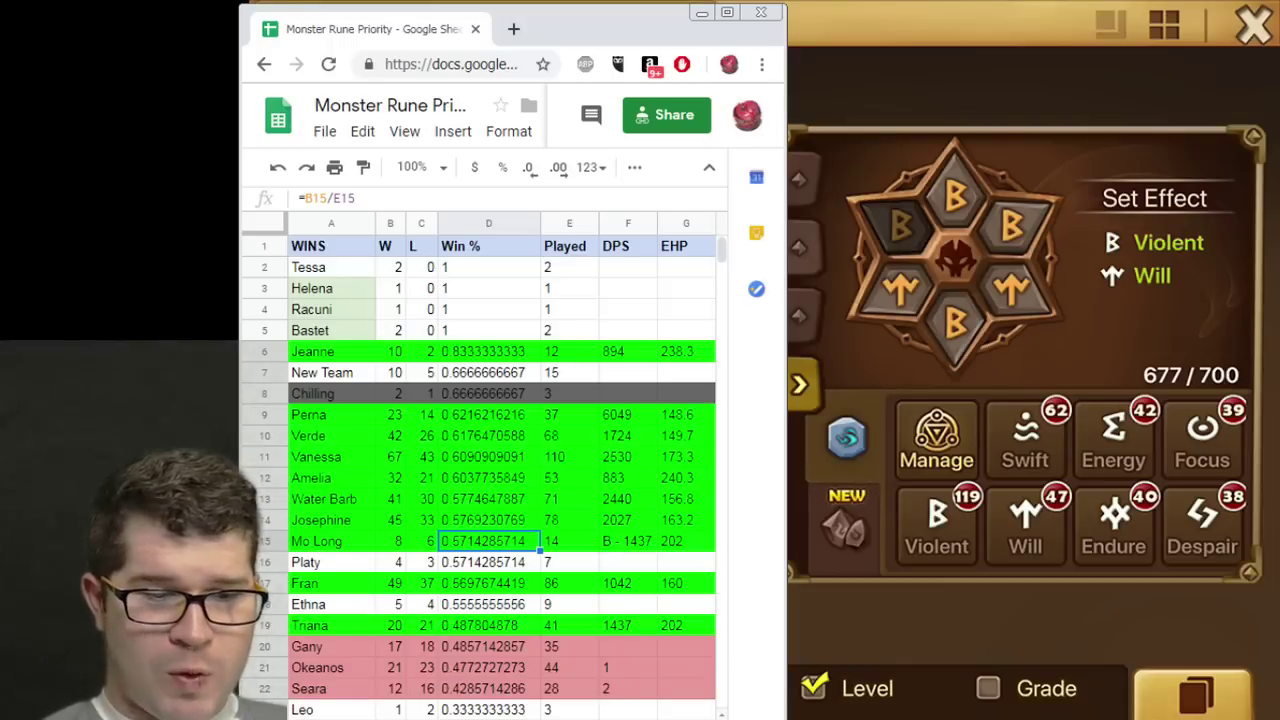
click(800, 179)
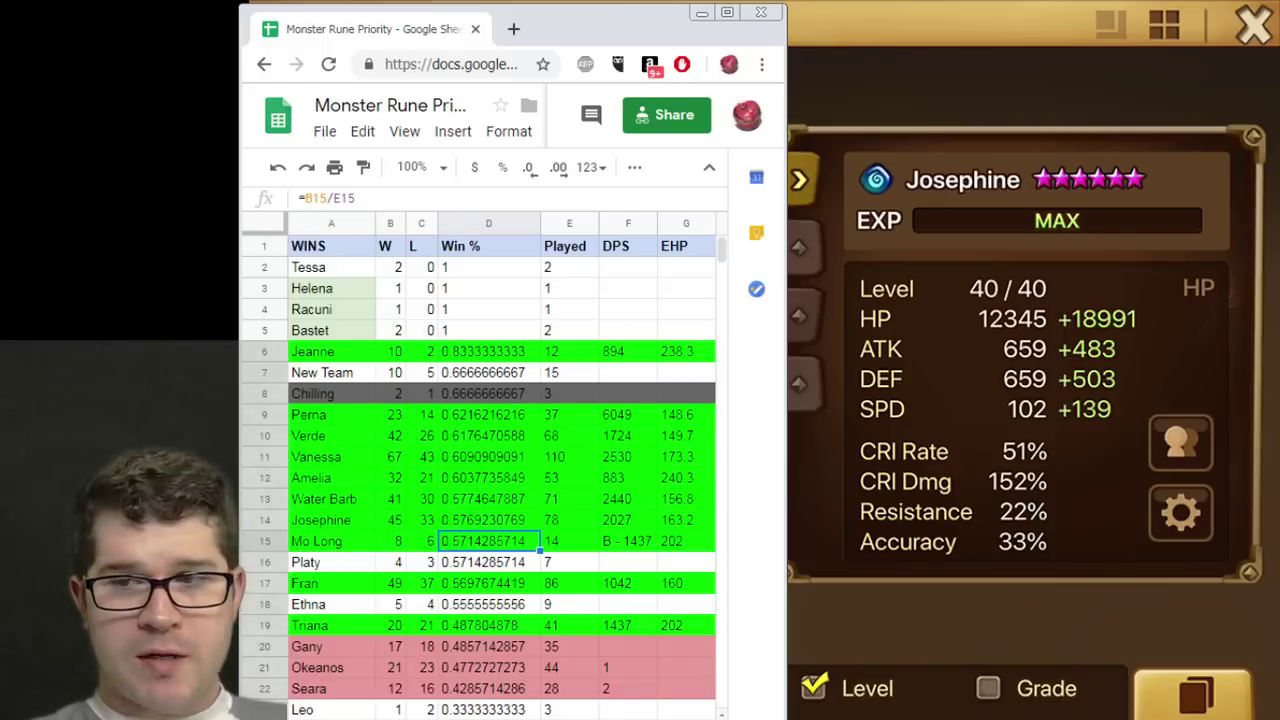
Compare the win percentages and games played of Josephine and Water Barb.
key(Up)
key(Right)
key(Up)
key(Down)
key(Left)
key(Up)
key(Right)
key(Down)
key(Left)
key(Up)
key(Right)
key(Down)
key(Left)
key(Up)
key(Right)
key(Down)
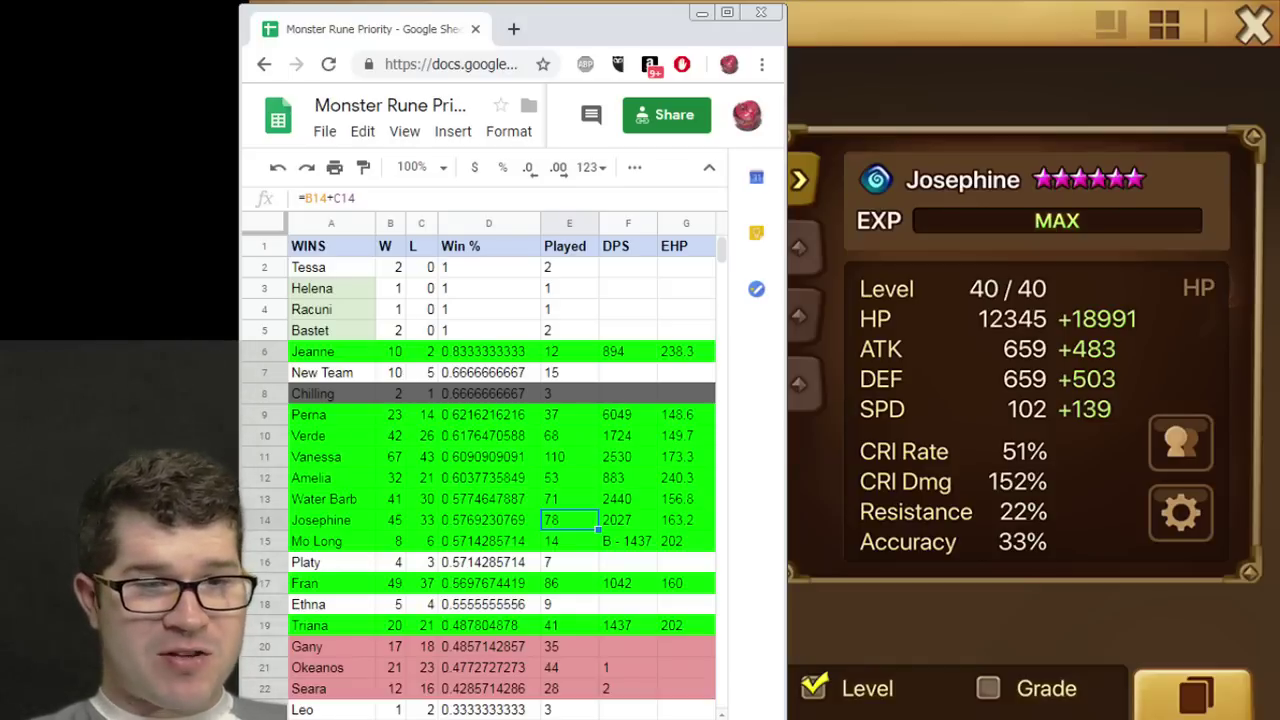
key(Up)
key(Left)
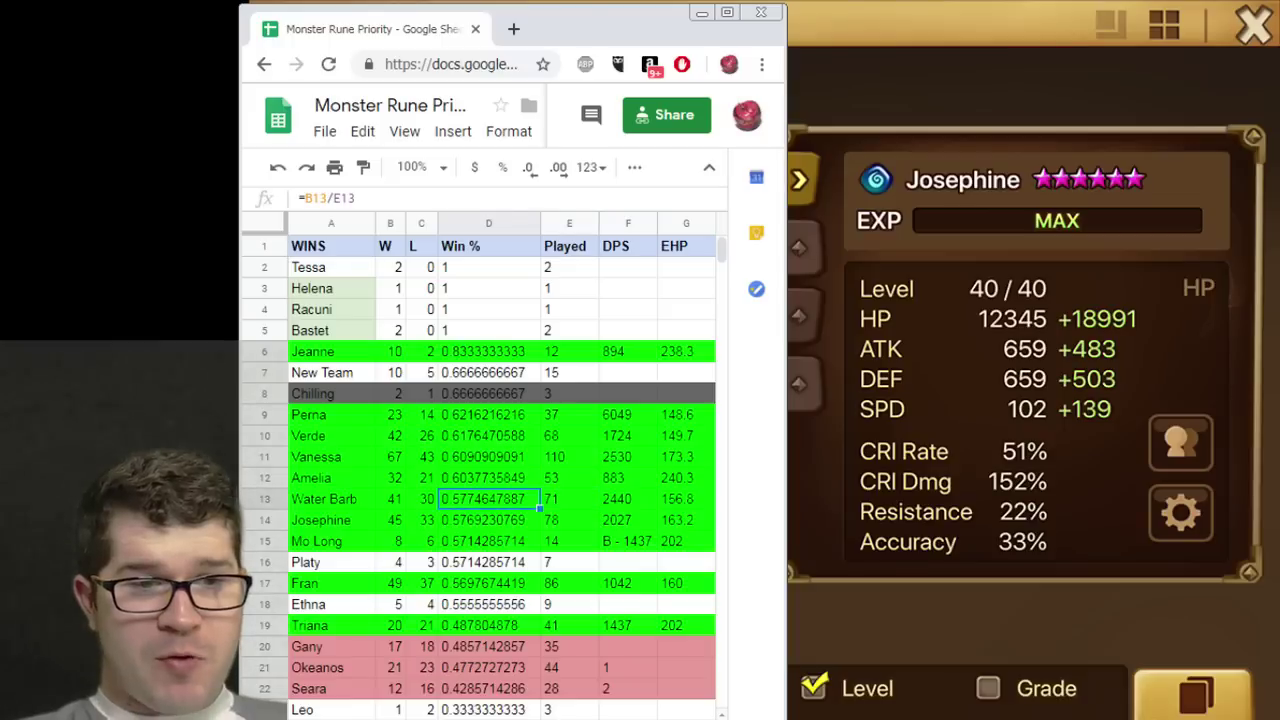
Recheck Water Barb's win percentage and games played against Josephine's figures in the row below.
key(Down)
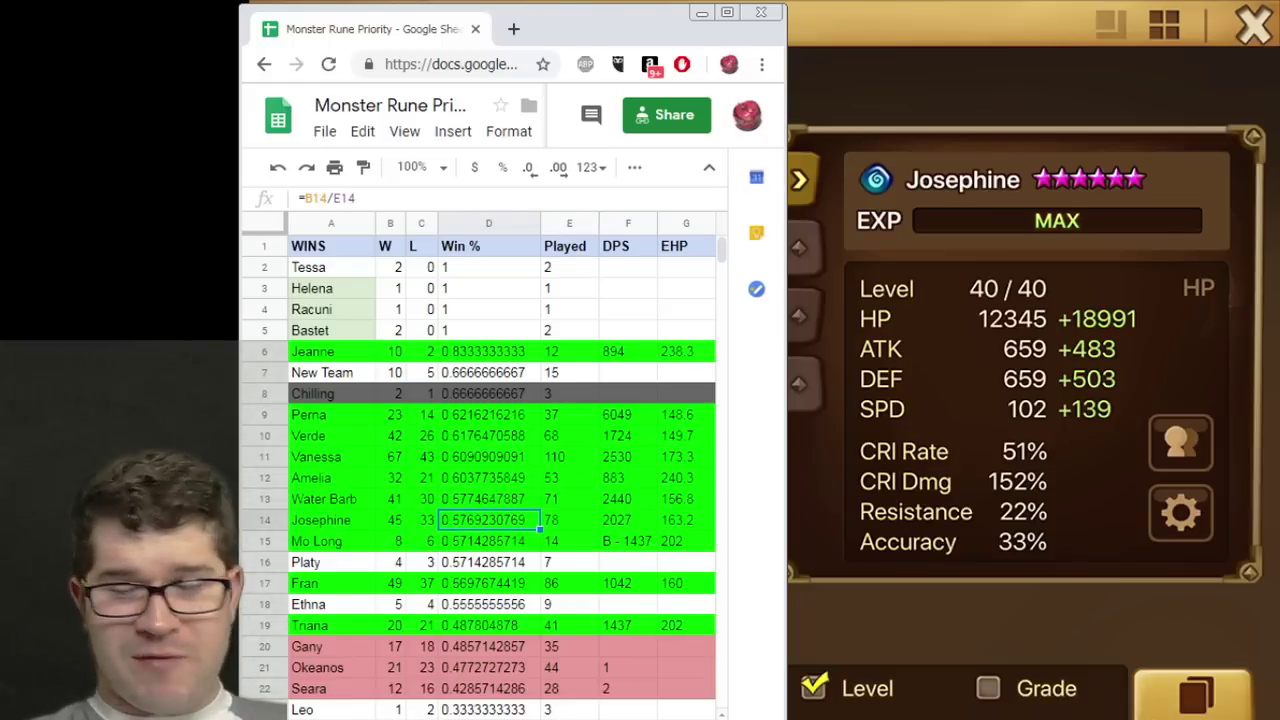
key(Up)
key(Right)
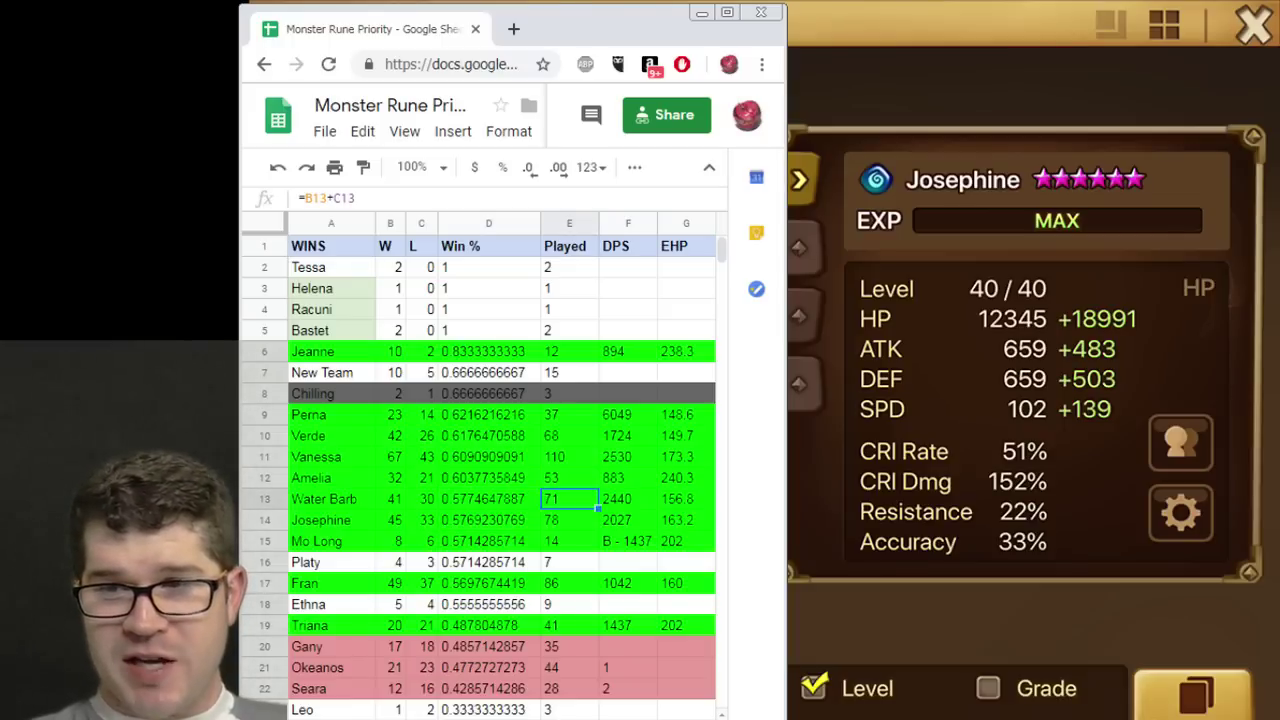
key(Left)
key(Down)
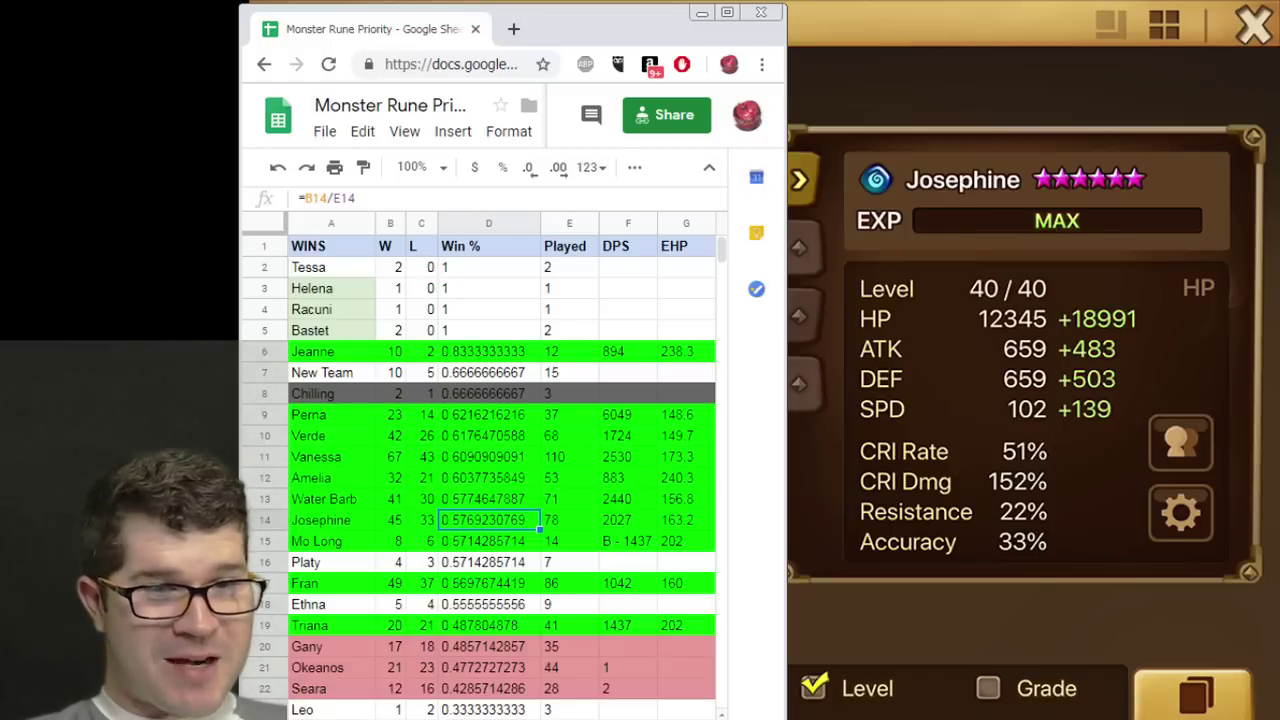
click(569, 520)
click(569, 499)
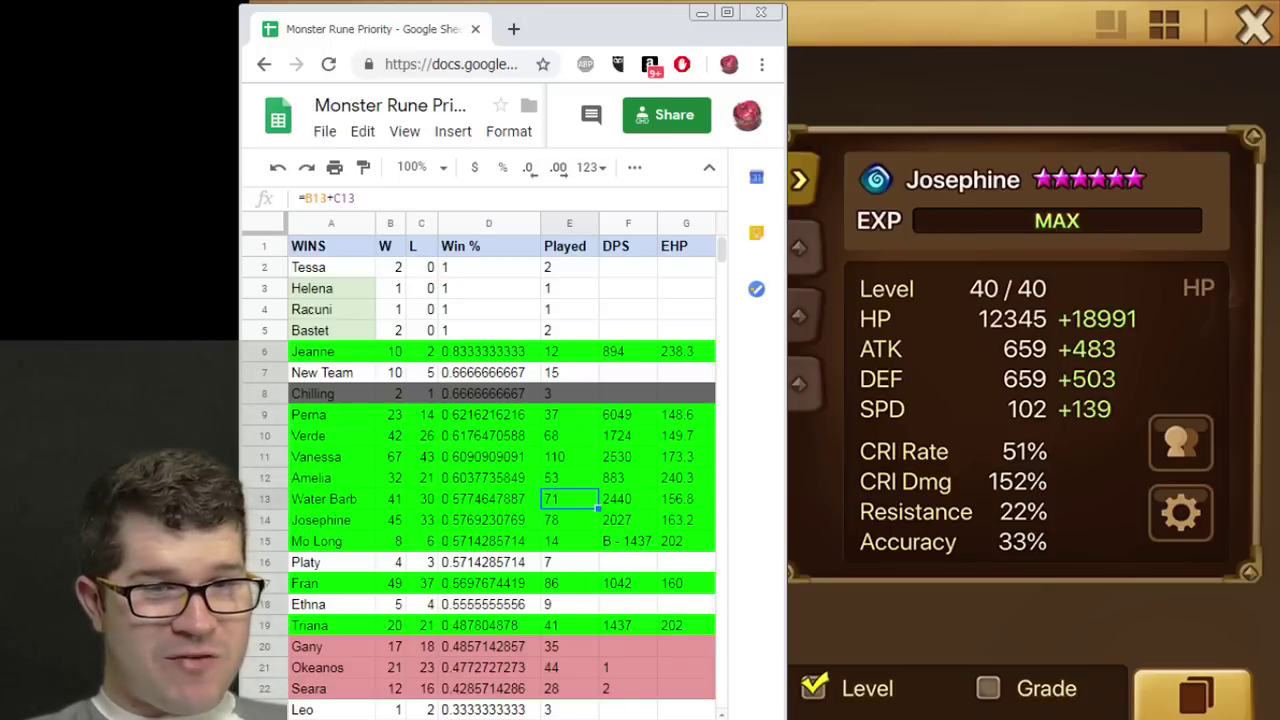
Look across the DPS and EHP values for Water Barb and Josephine, ending on Josephine's win percentage.
key(Right)
key(Down)
key(Right)
key(Left)
key(Left)
key(Left)
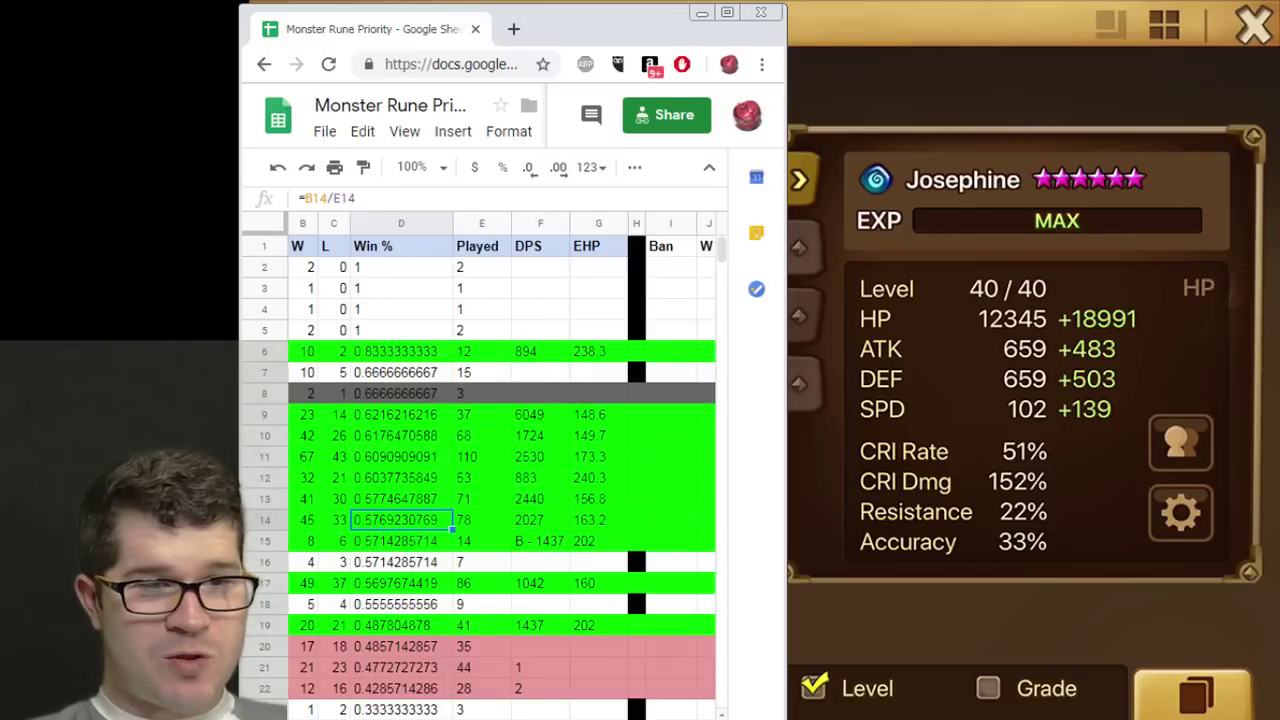
key(Left)
key(Left)
key(Left)
key(Down)
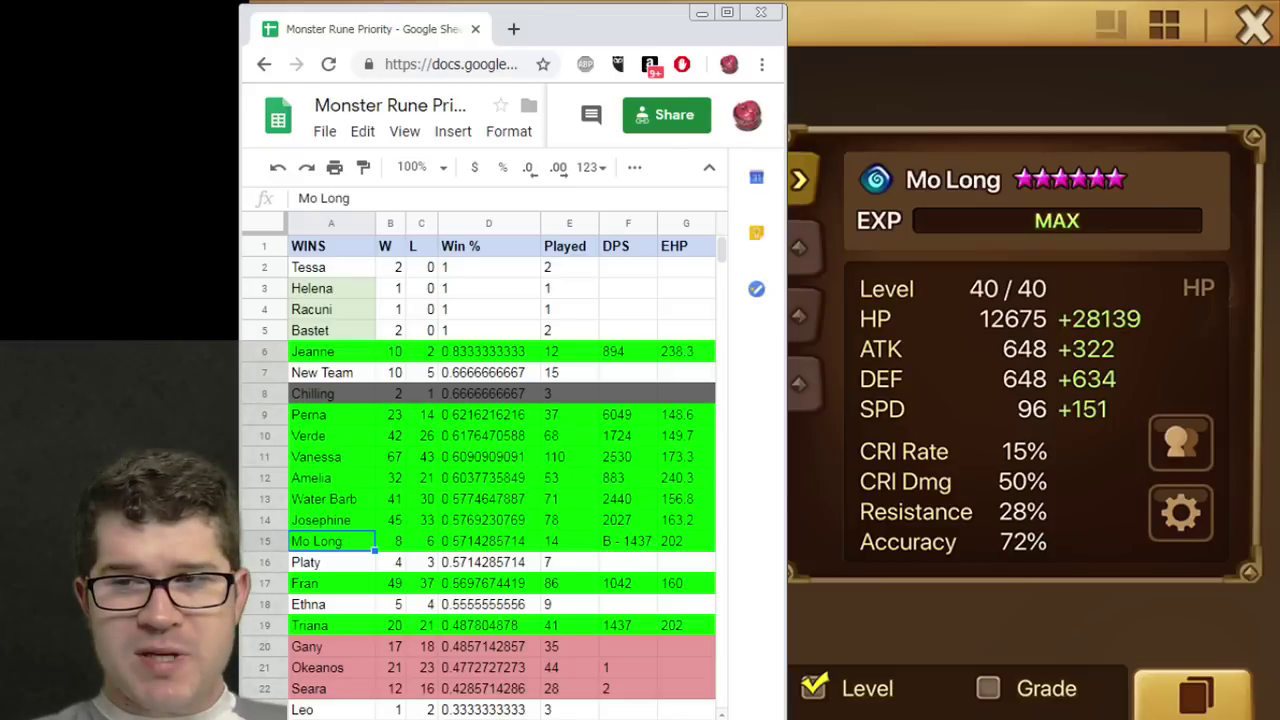
click(569, 541)
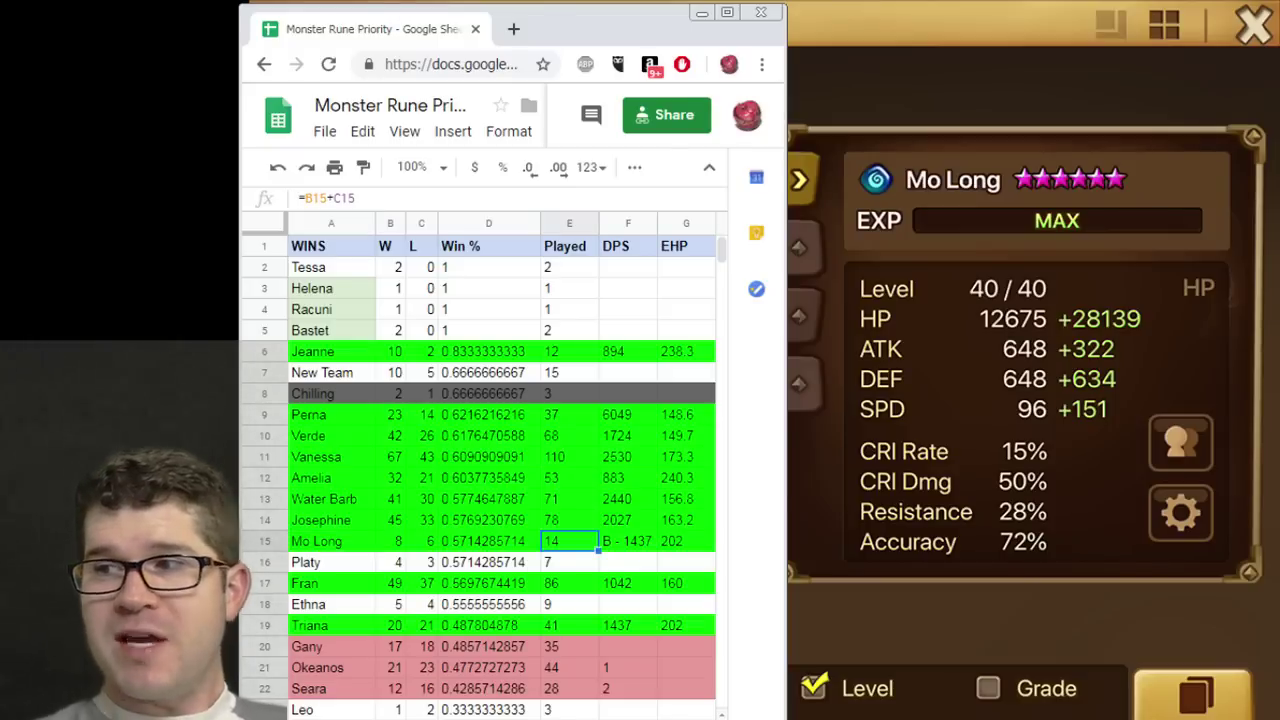
Inspect Mo Long's equipped rune sets in the game and check the monster's win percentage in the spreadsheet.
click(800, 384)
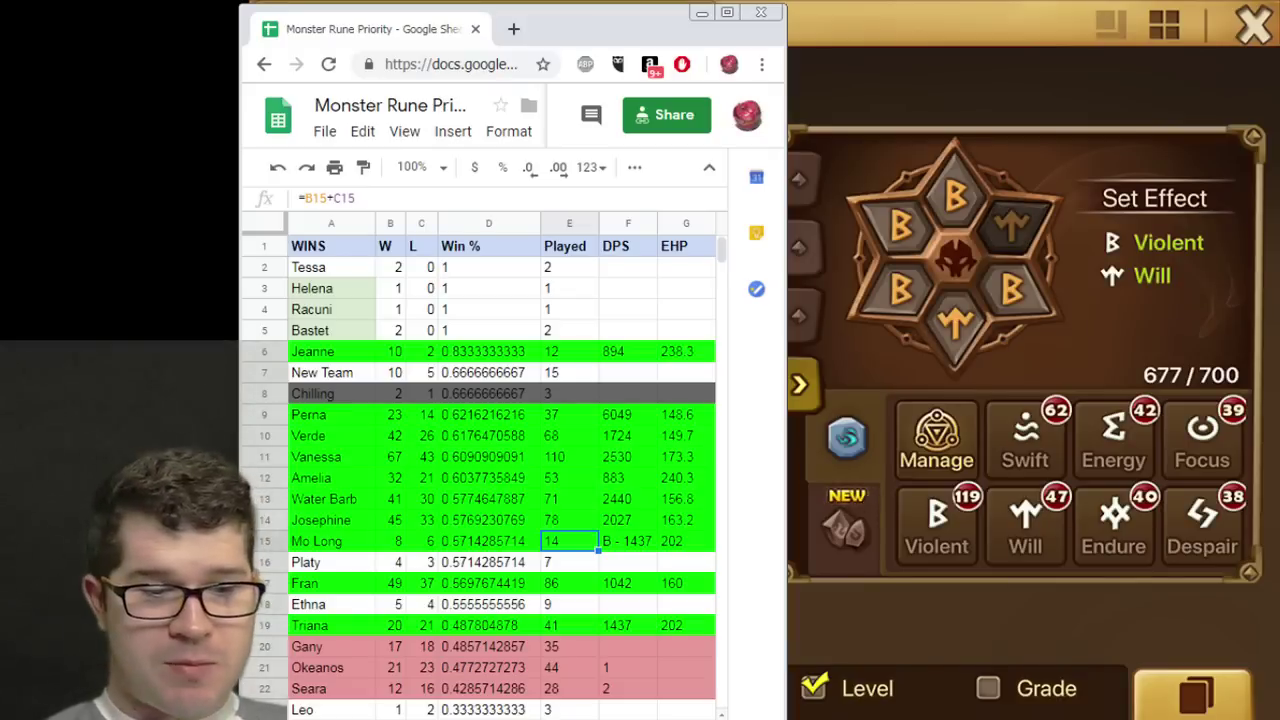
click(955, 192)
click(899, 226)
click(800, 180)
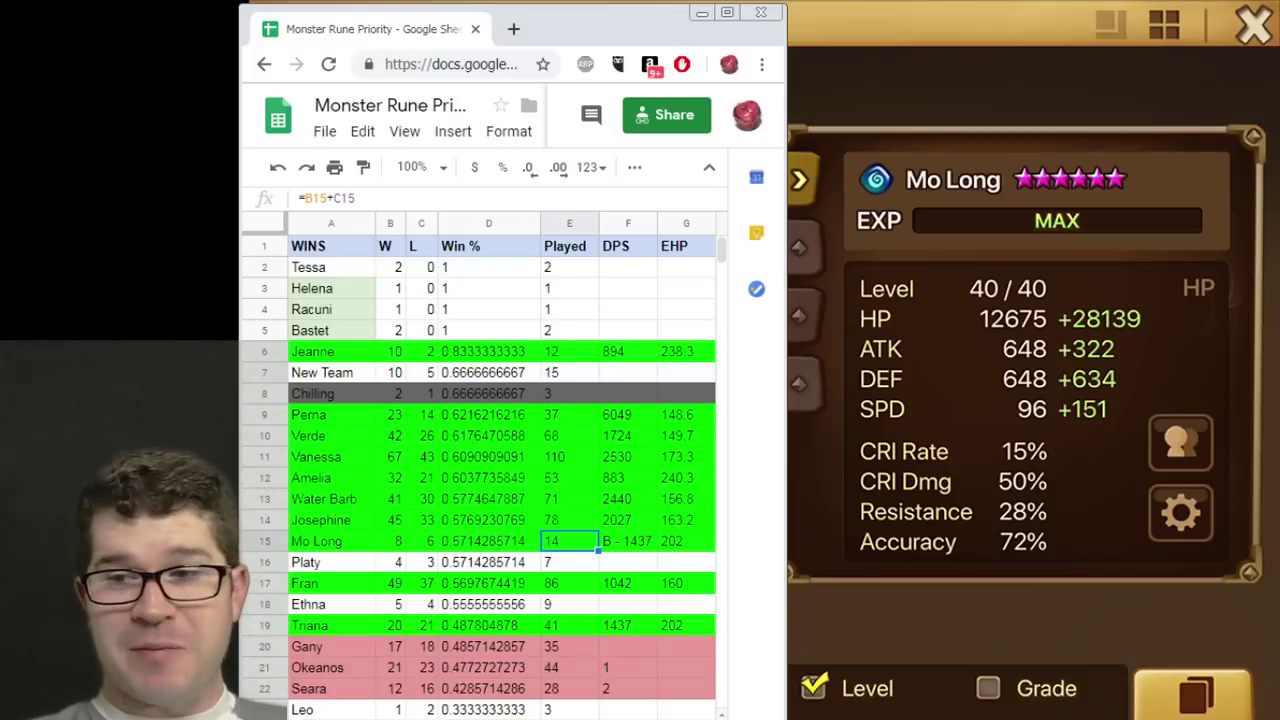
click(488, 541)
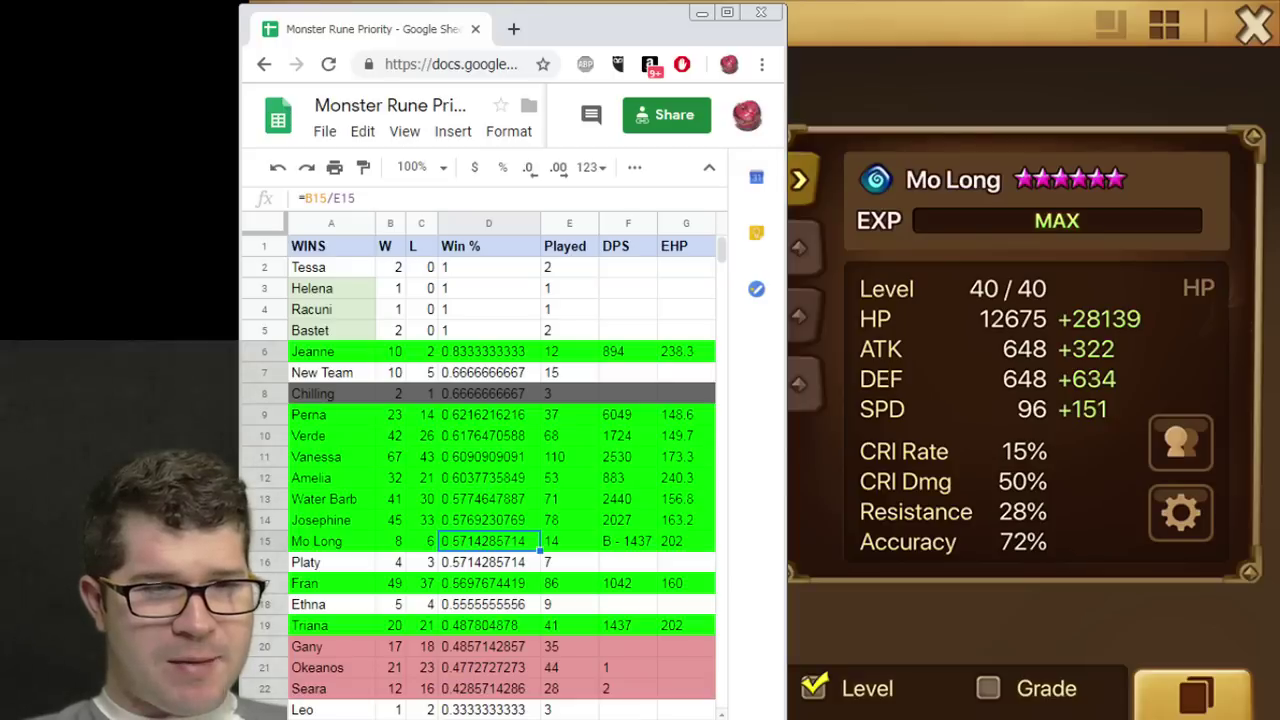
Check the win percentages of Platy and Fran, including Fran's wins, losses and games played.
click(488, 562)
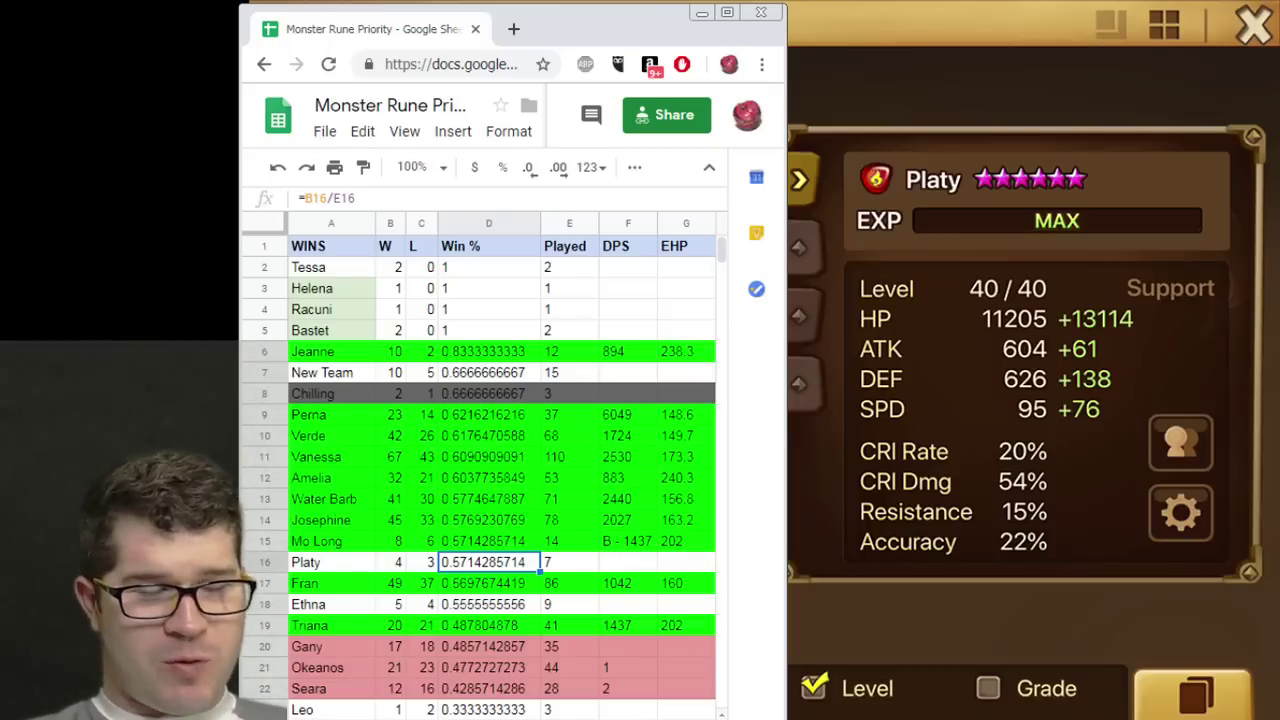
click(488, 583)
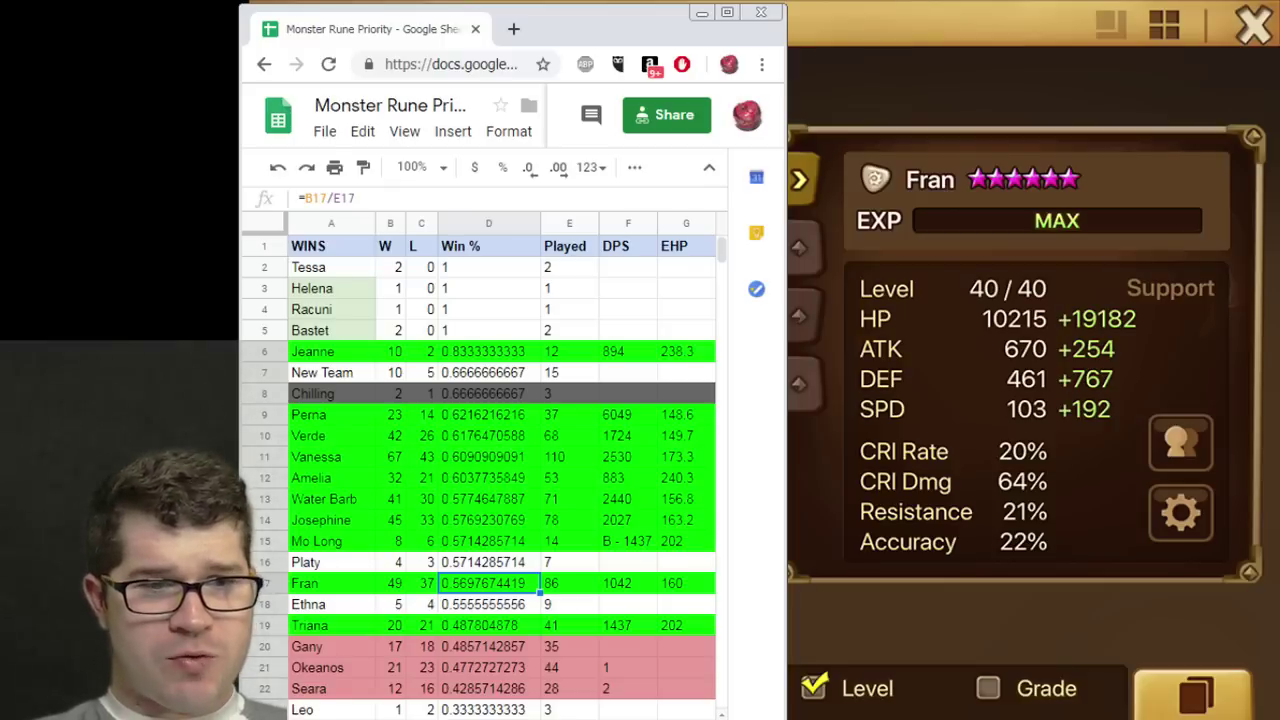
click(569, 583)
key(Left)
key(Left)
key(Left)
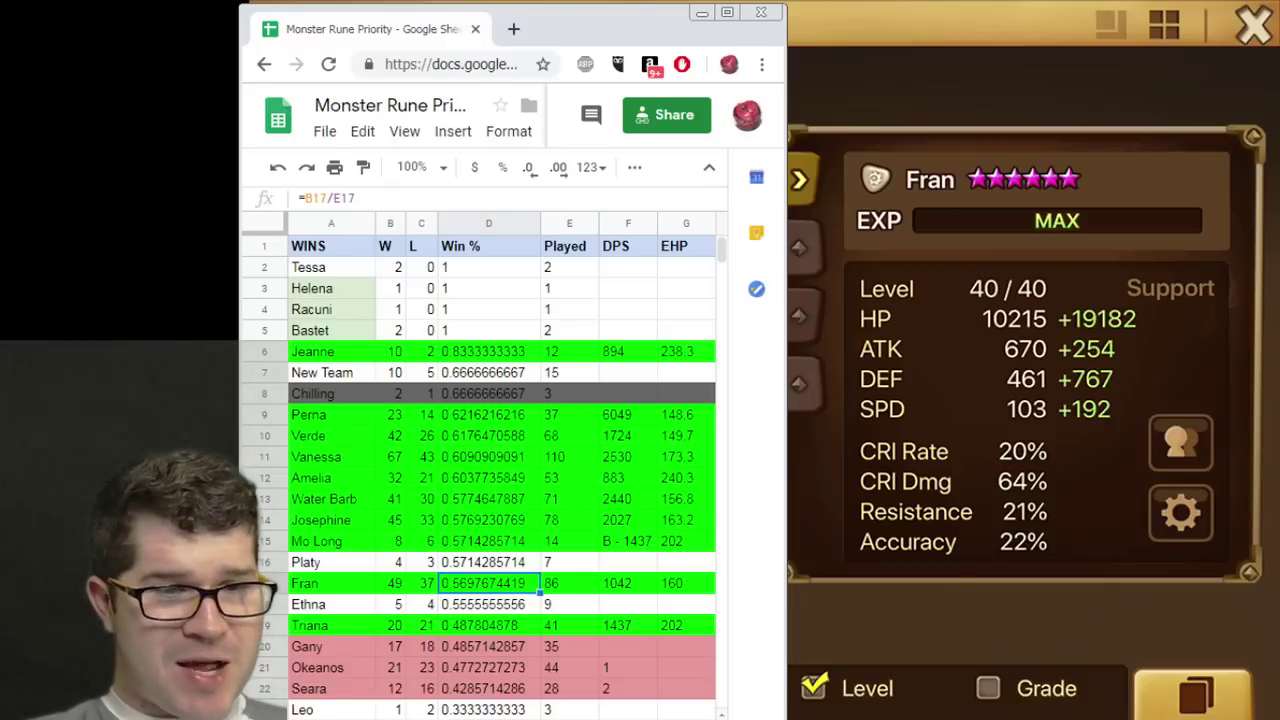
key(Right)
key(Right)
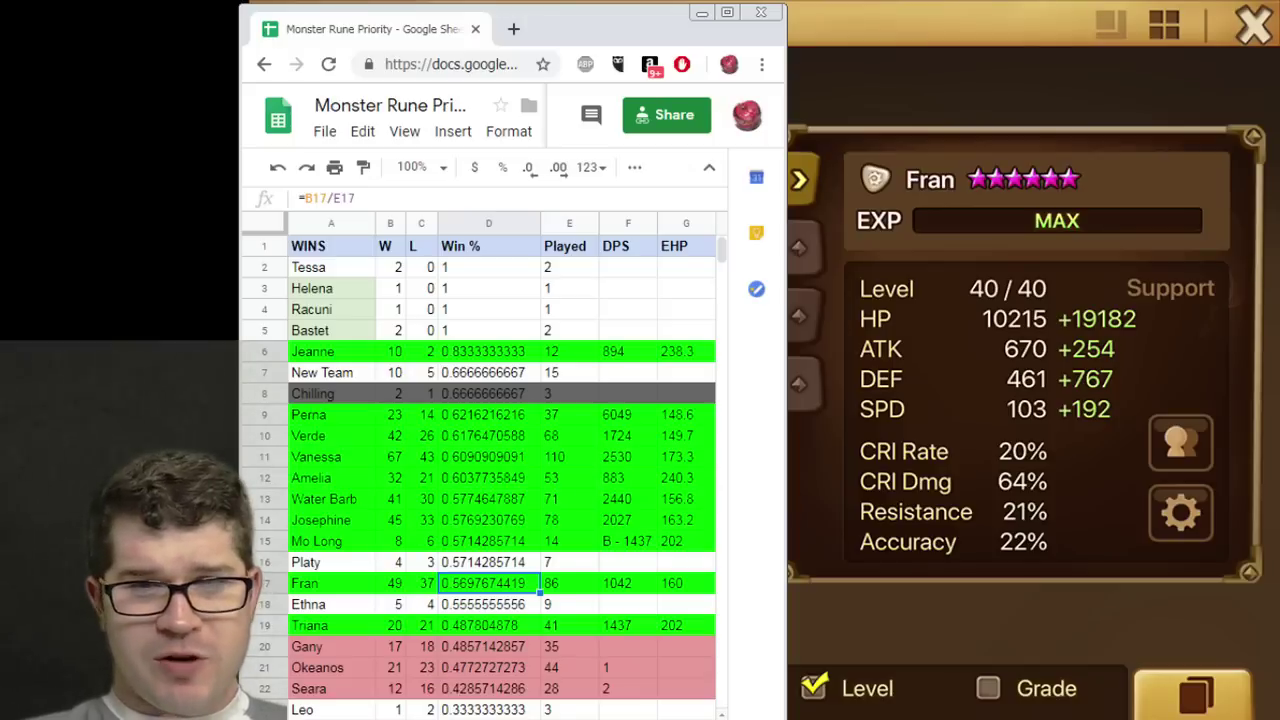
Go over Fran's wins and losses once more and return to the win percentage.
key(Left)
key(Left)
key(Left)
key(Right)
key(Right)
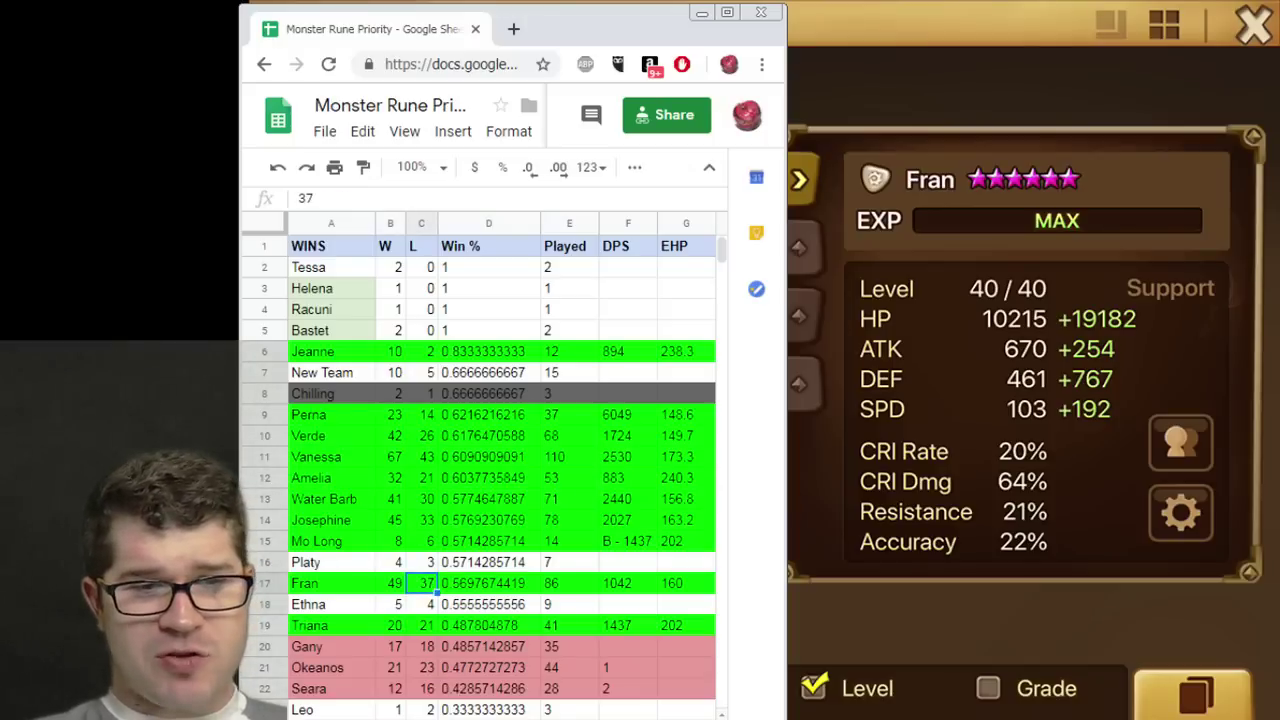
key(Right)
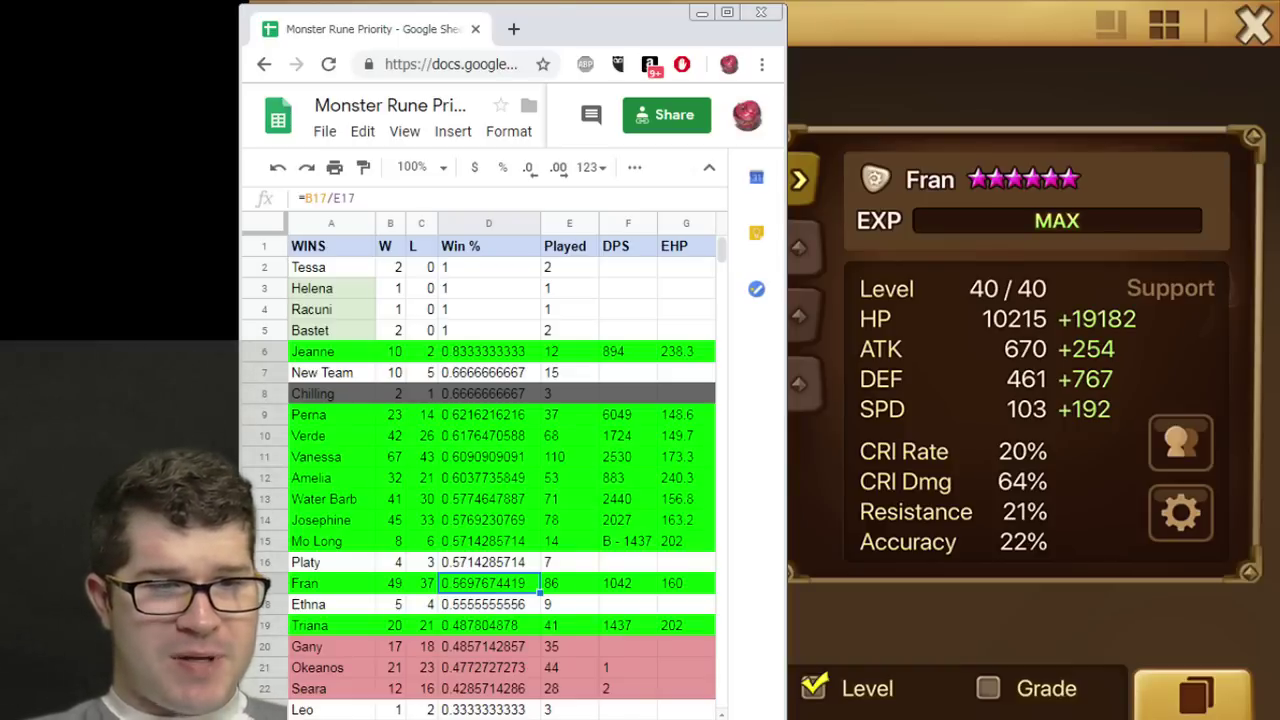
Review Ethna's games played, losses and win percentage in the row below Fran.
key(Right)
key(Down)
key(Left)
key(Left)
key(Left)
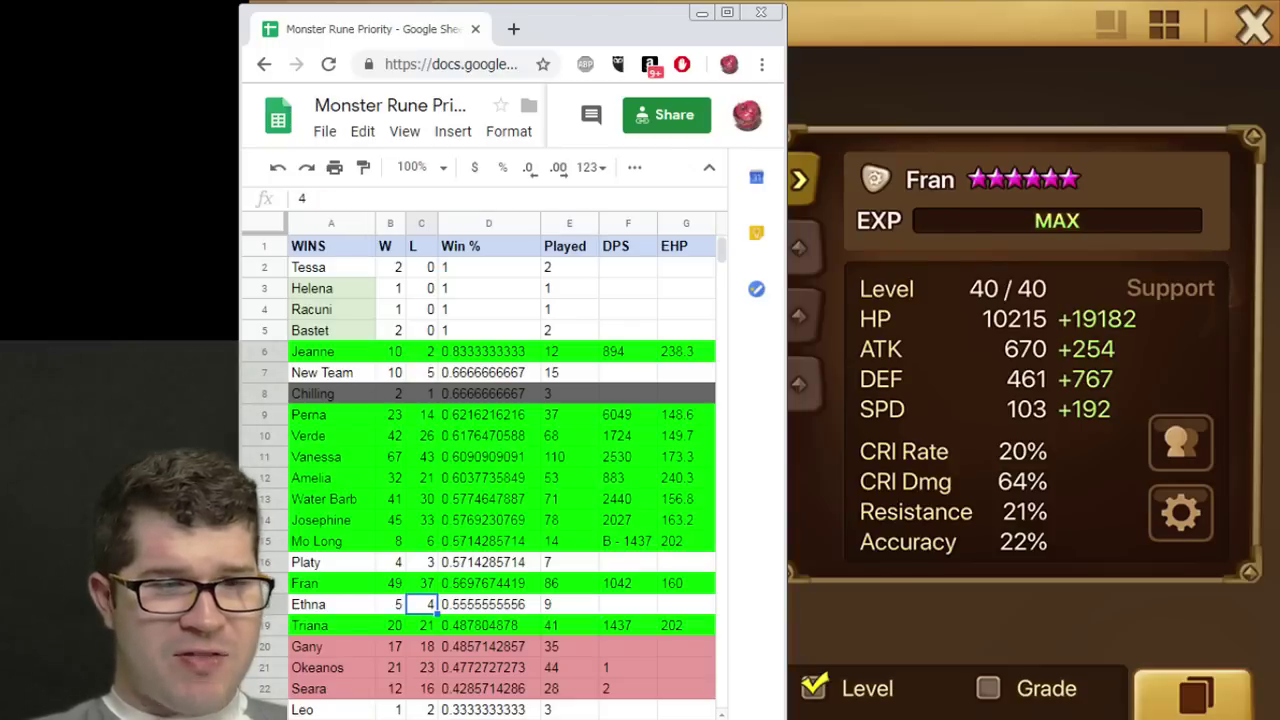
key(Right)
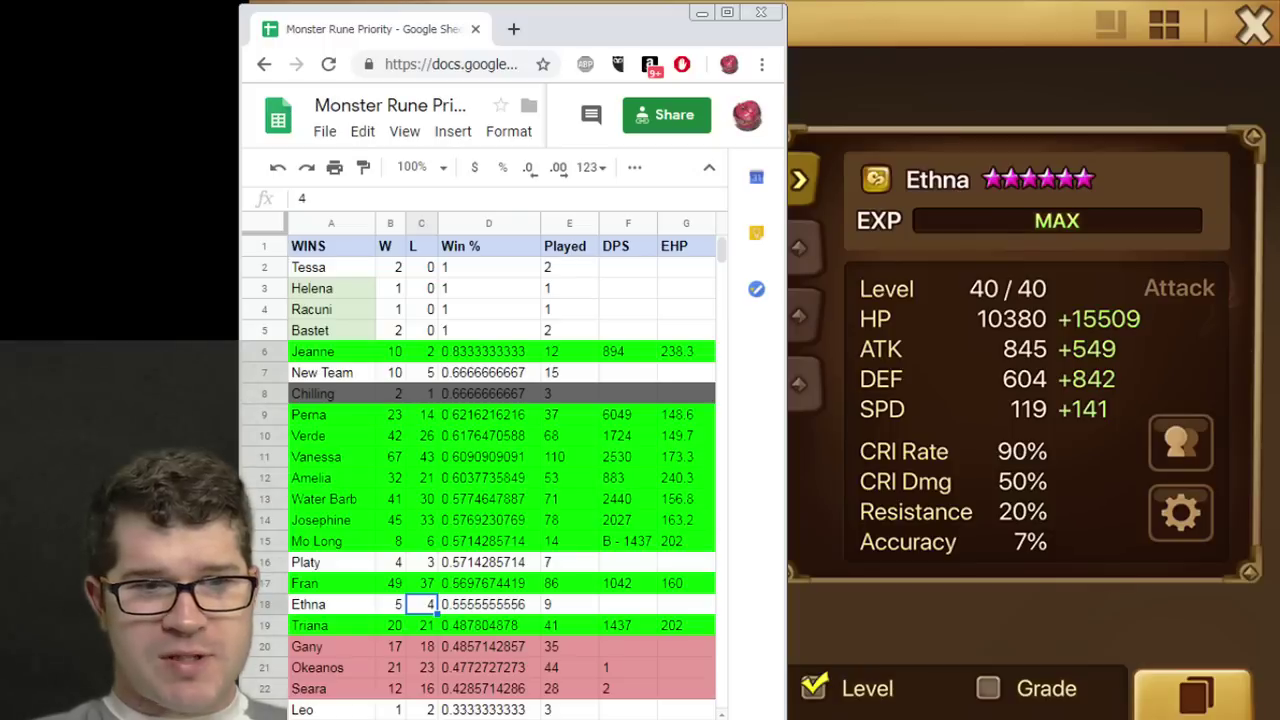
click(488, 604)
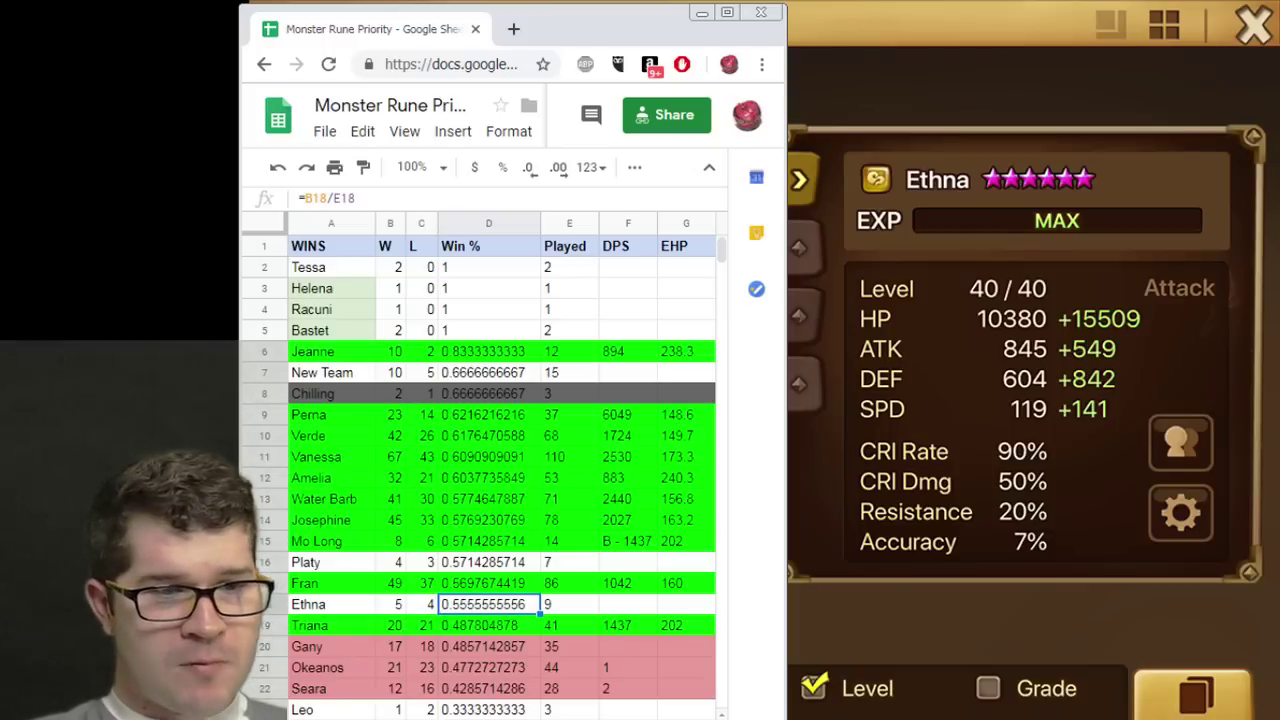
Check Triana's win percentage and inspect the monster's equipped rune sets in the game.
click(488, 625)
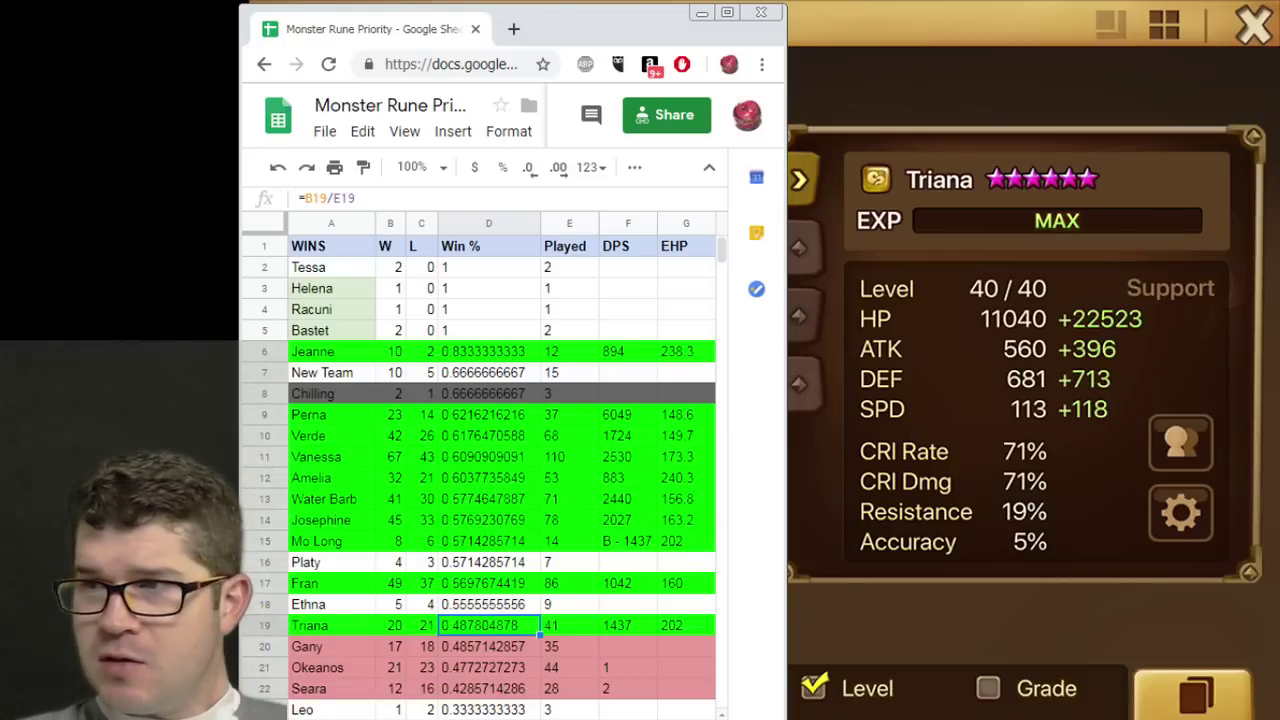
click(799, 383)
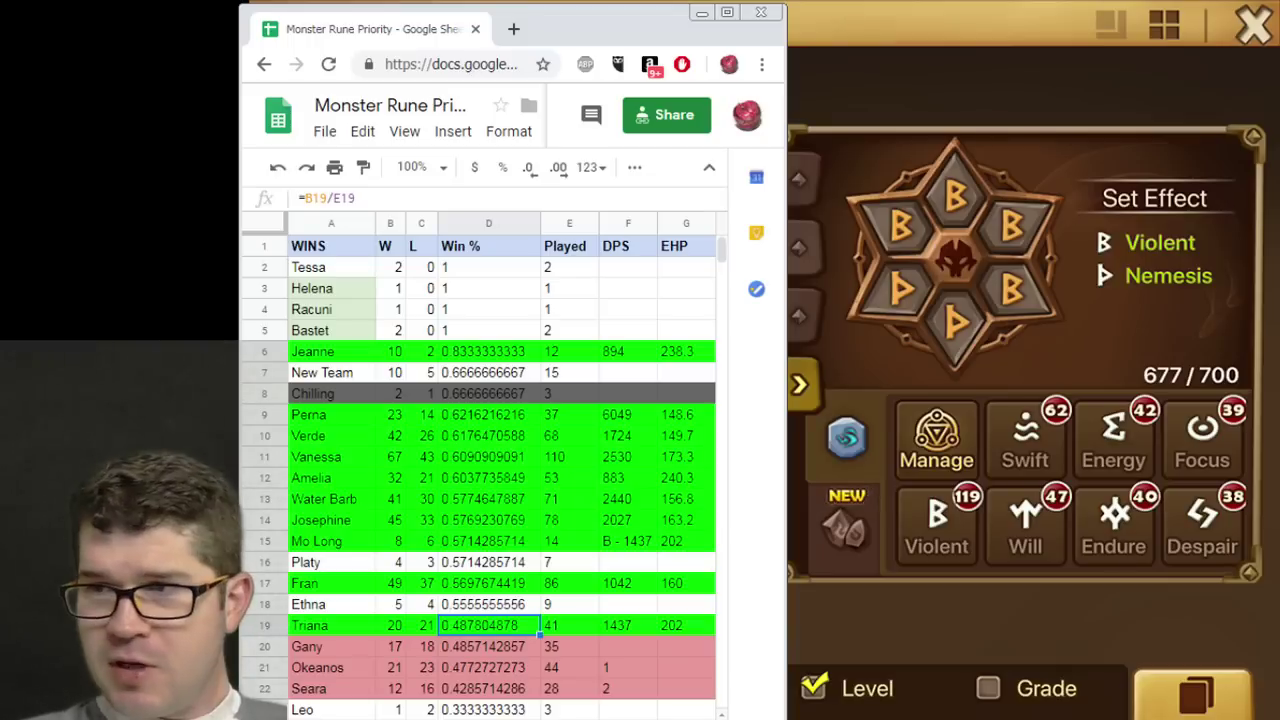
click(799, 179)
Look through the win percentages of the monsters below Triana down to Elsharion.
key(Down)
key(Up)
key(Down)
key(Down)
key(Down)
key(Down)
key(Down)
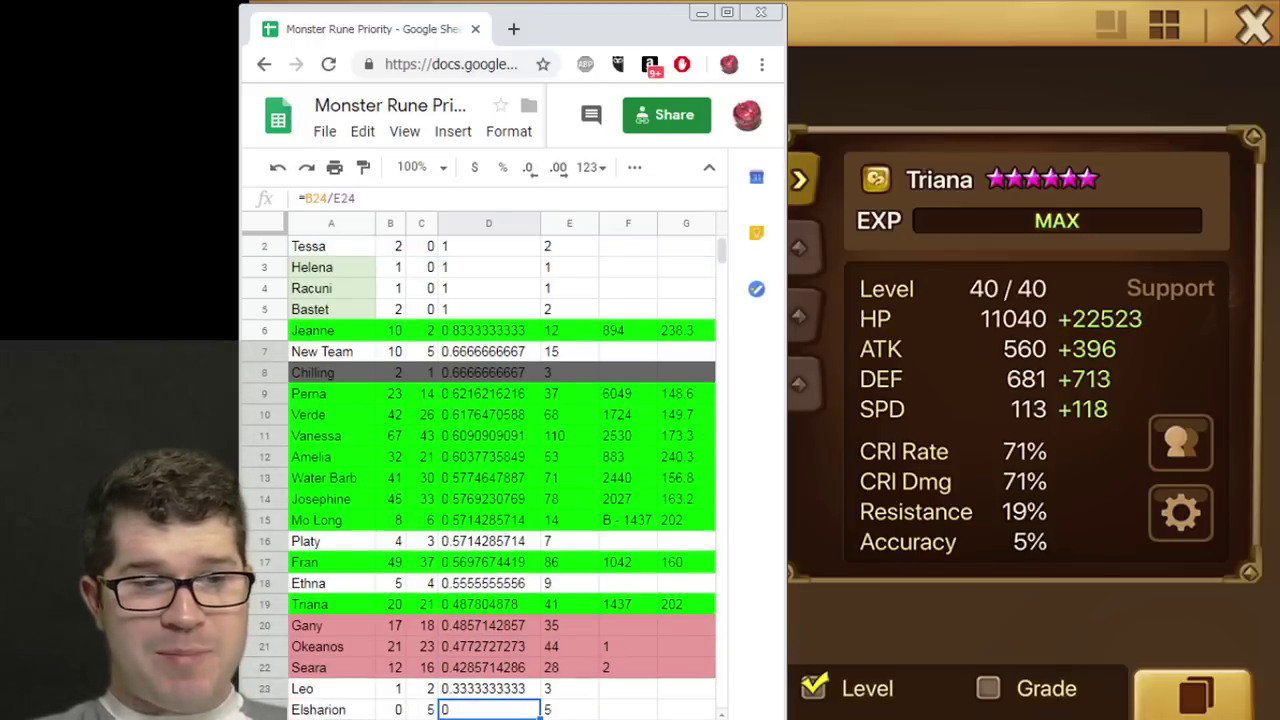
Return to Triana's row and review the monster's wins, losses and win percentage.
key(Up)
key(Up)
key(Up)
key(Up)
key(Up)
key(Left)
key(Left)
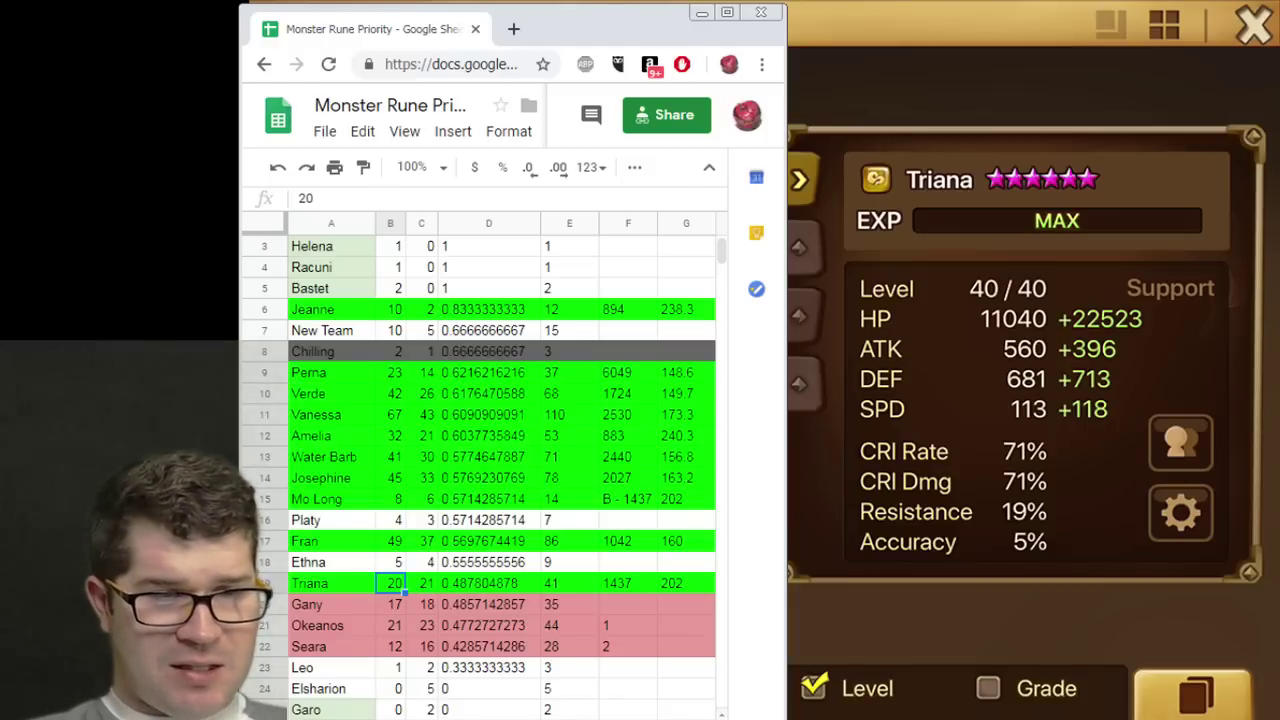
key(Right)
key(Right)
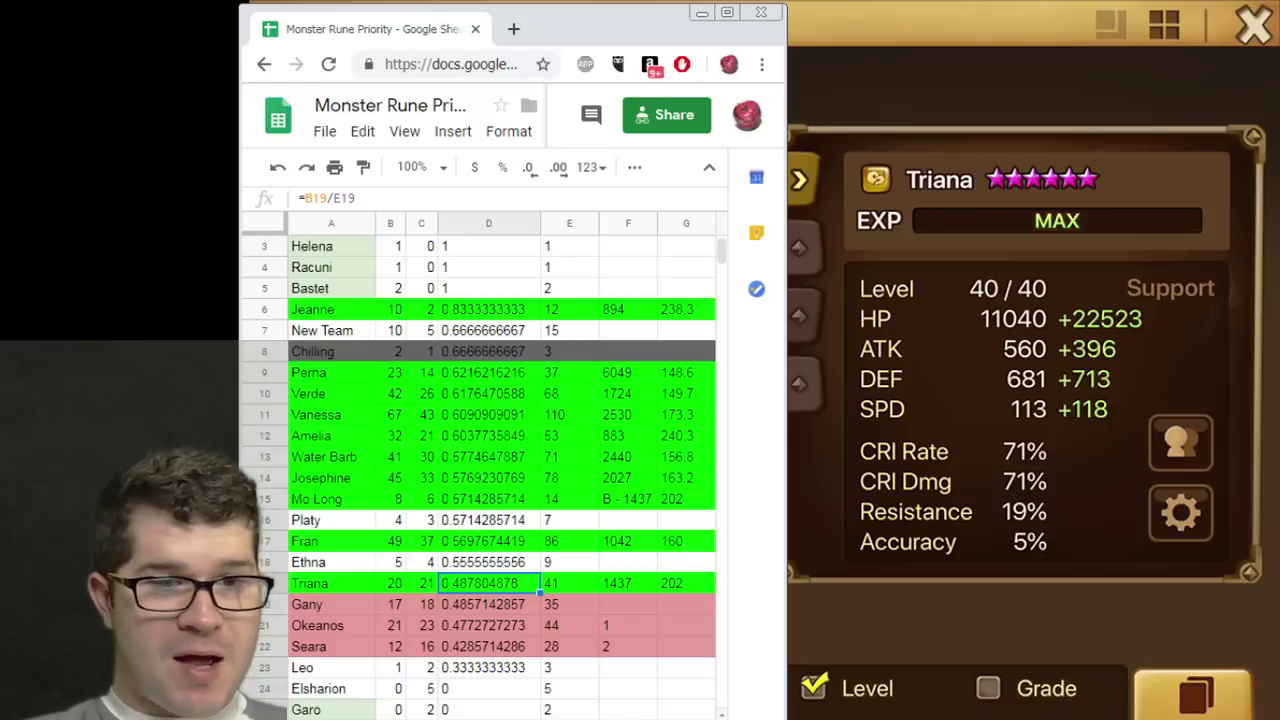
Examine the win percentages of the lower-ranked monsters from Gany down to Verad.
key(Down)
key(Down)
key(Down)
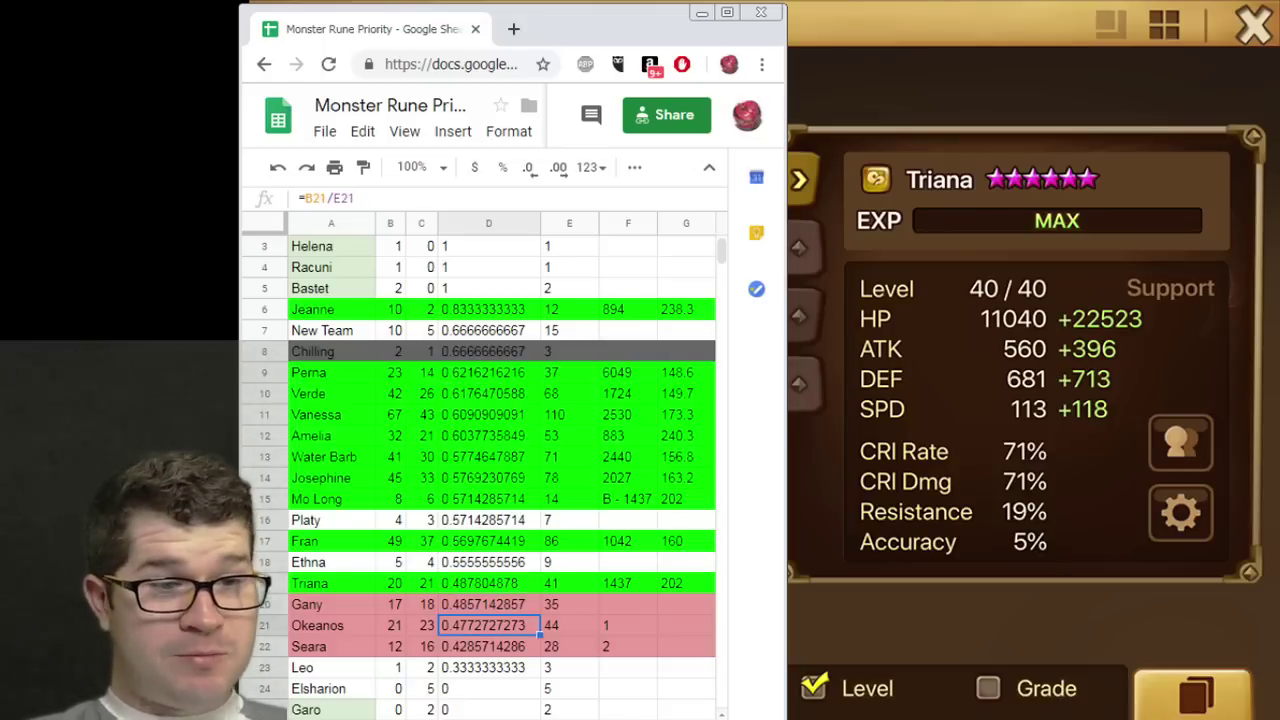
key(Down)
key(Down)
key(Down)
key(Down)
key(Down)
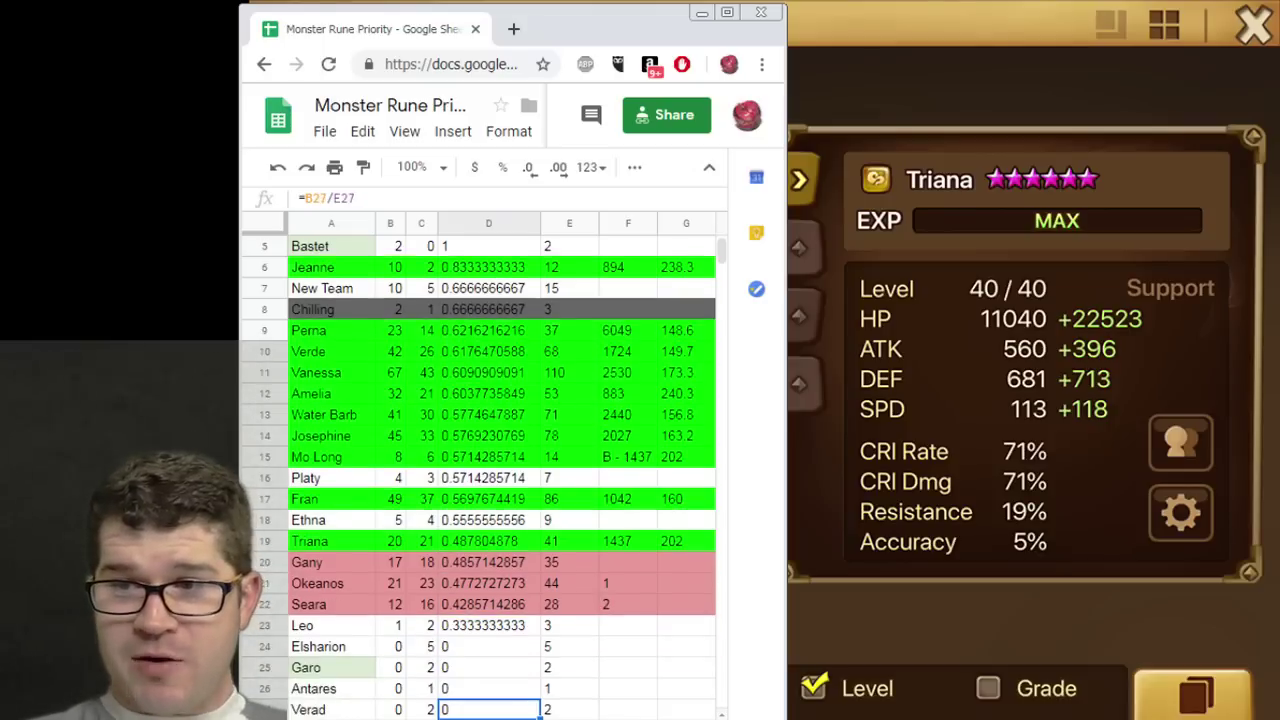
Go back up to Gany's row and review the monster's losses and win percentage.
key(Up)
key(Up)
key(Up)
key(Up)
key(Up)
key(Up)
key(Up)
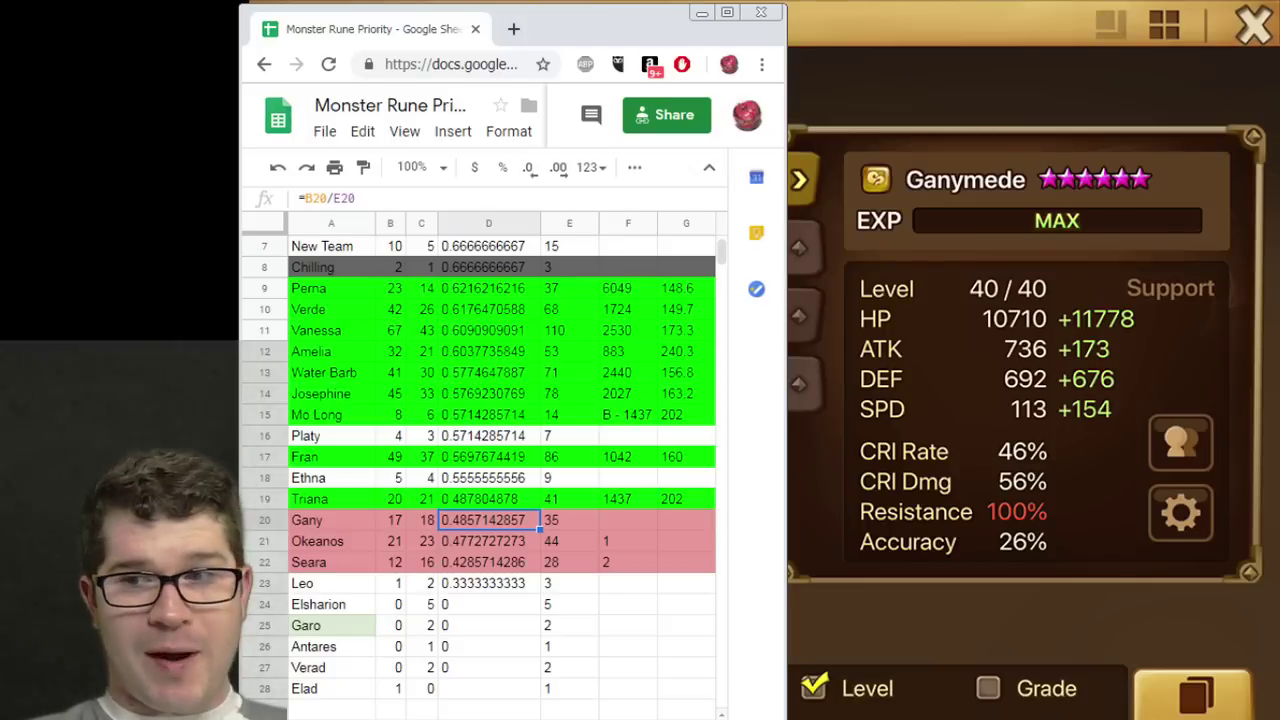
click(421, 520)
click(488, 520)
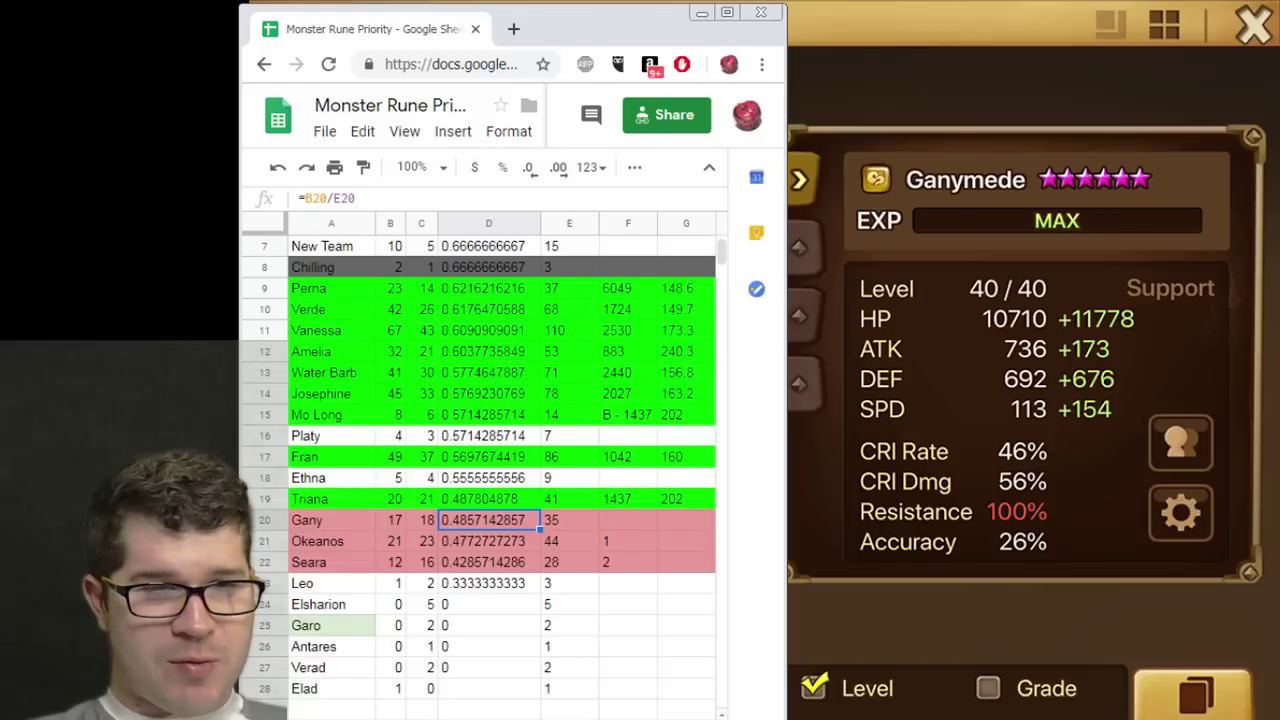
Review Okeanos's wins, losses, win percentage and games played.
key(Down)
key(Left)
key(Left)
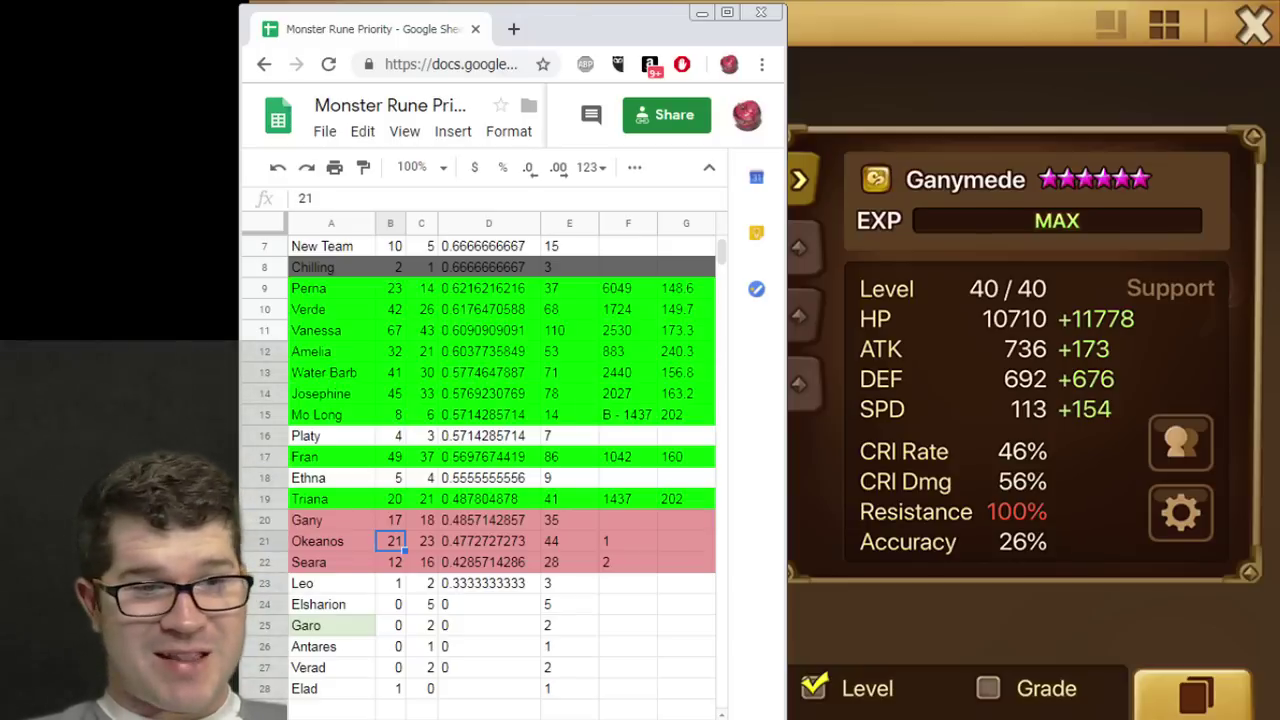
key(Right)
key(Right)
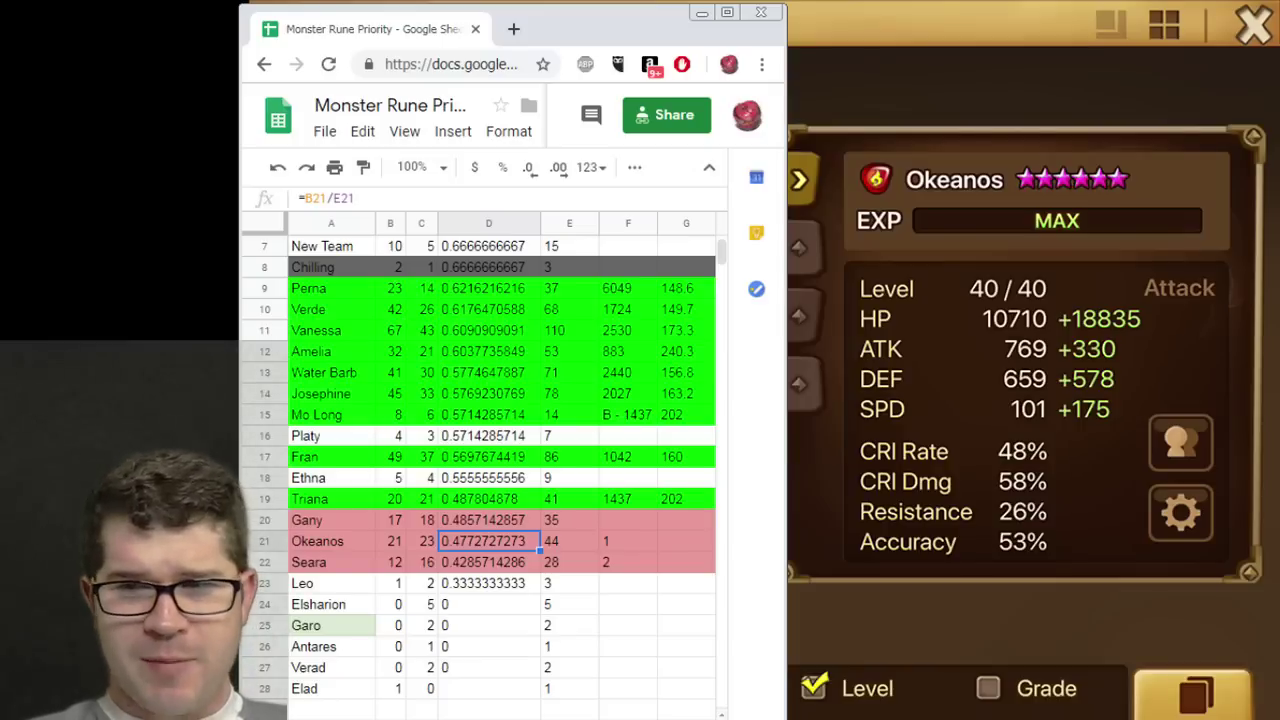
click(569, 541)
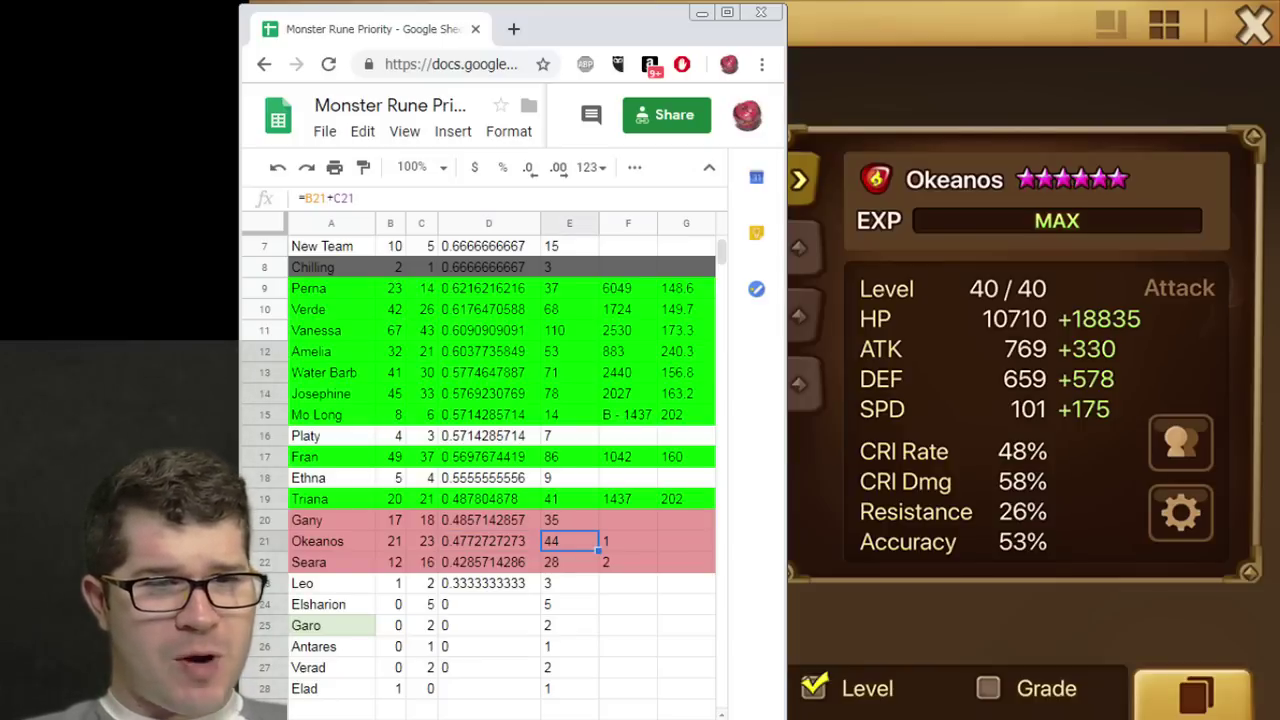
click(488, 541)
Review Seara's win percentage and compare the monster's wins with its losses.
click(488, 562)
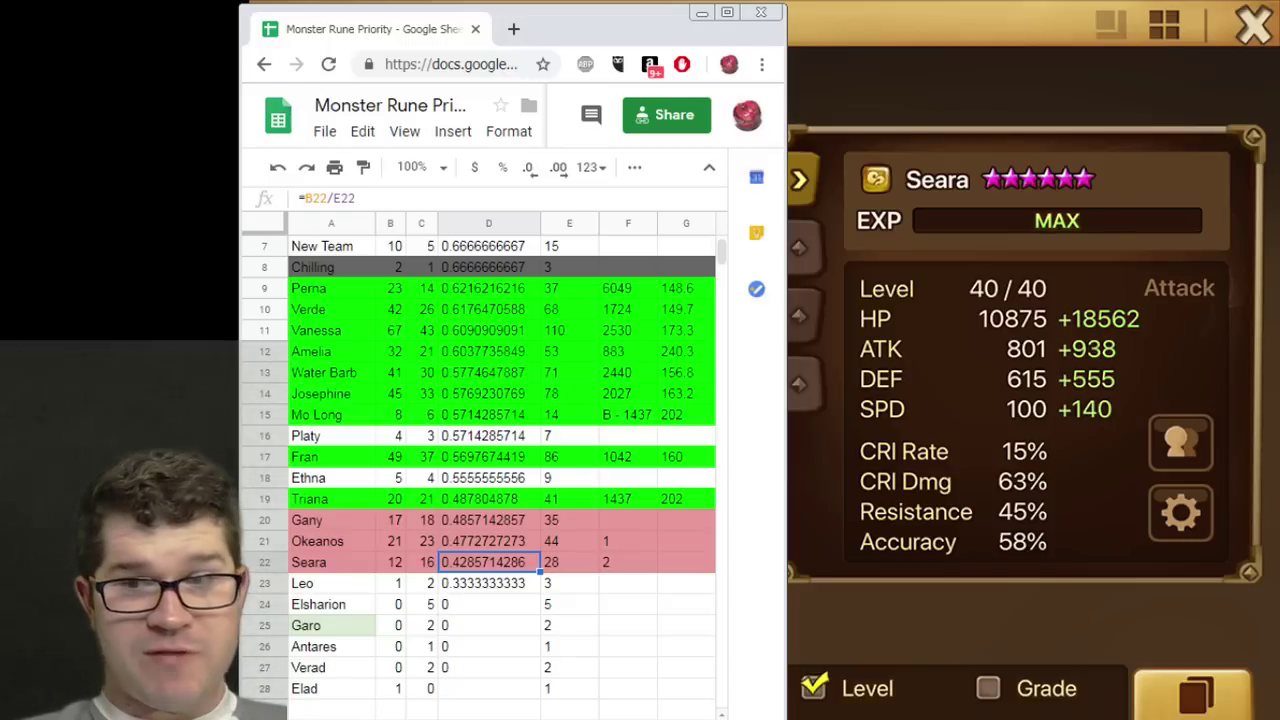
key(Left)
key(Left)
key(Right)
key(Right)
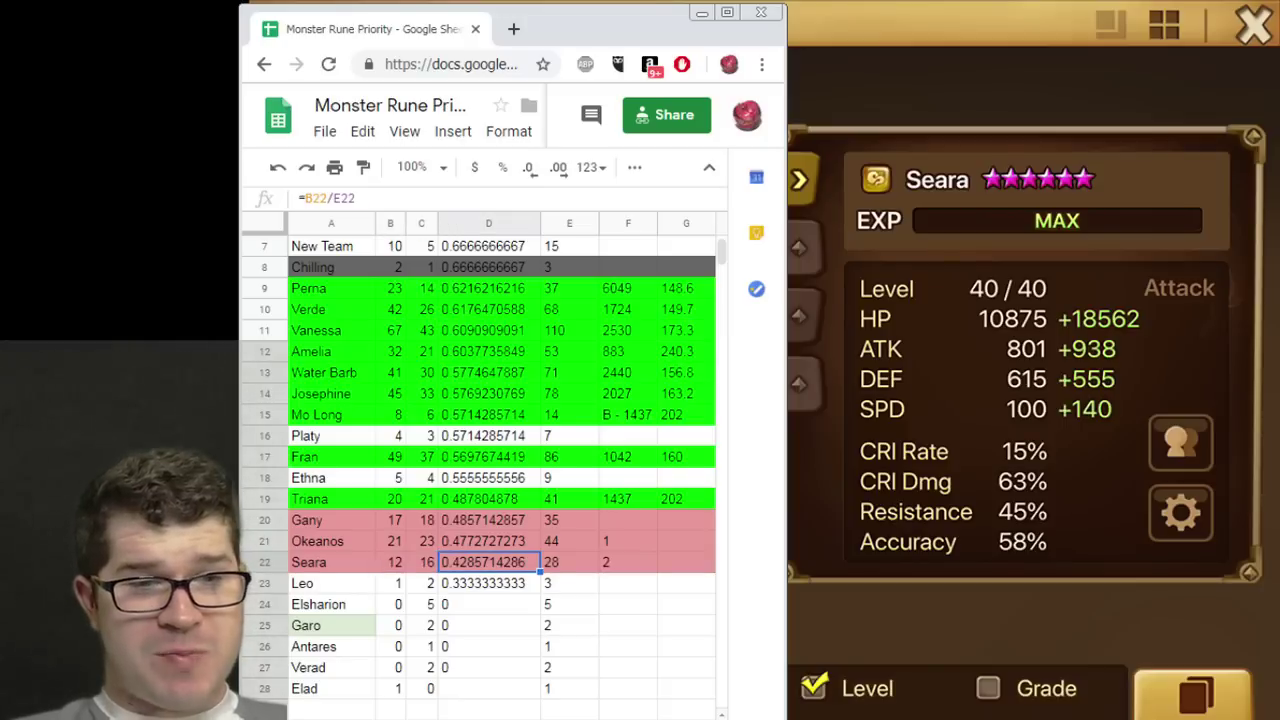
key(Left)
key(Left)
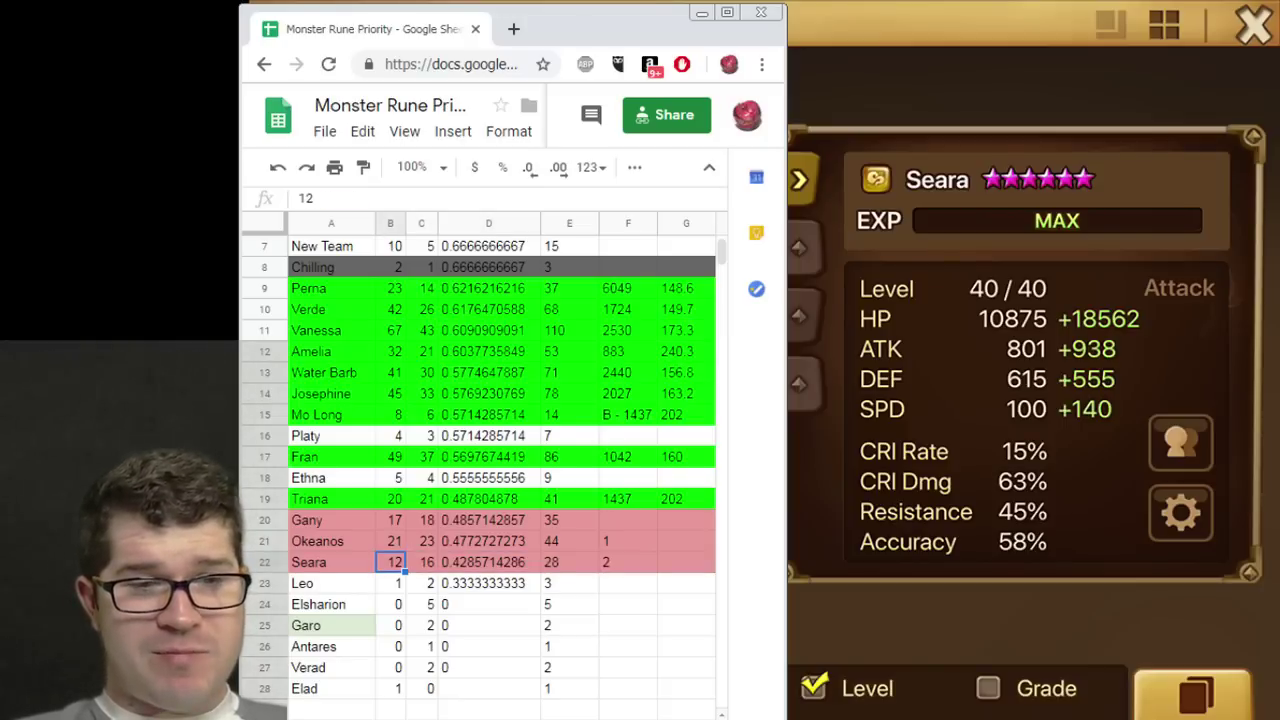
key(Right)
key(Left)
key(Right)
key(Right)
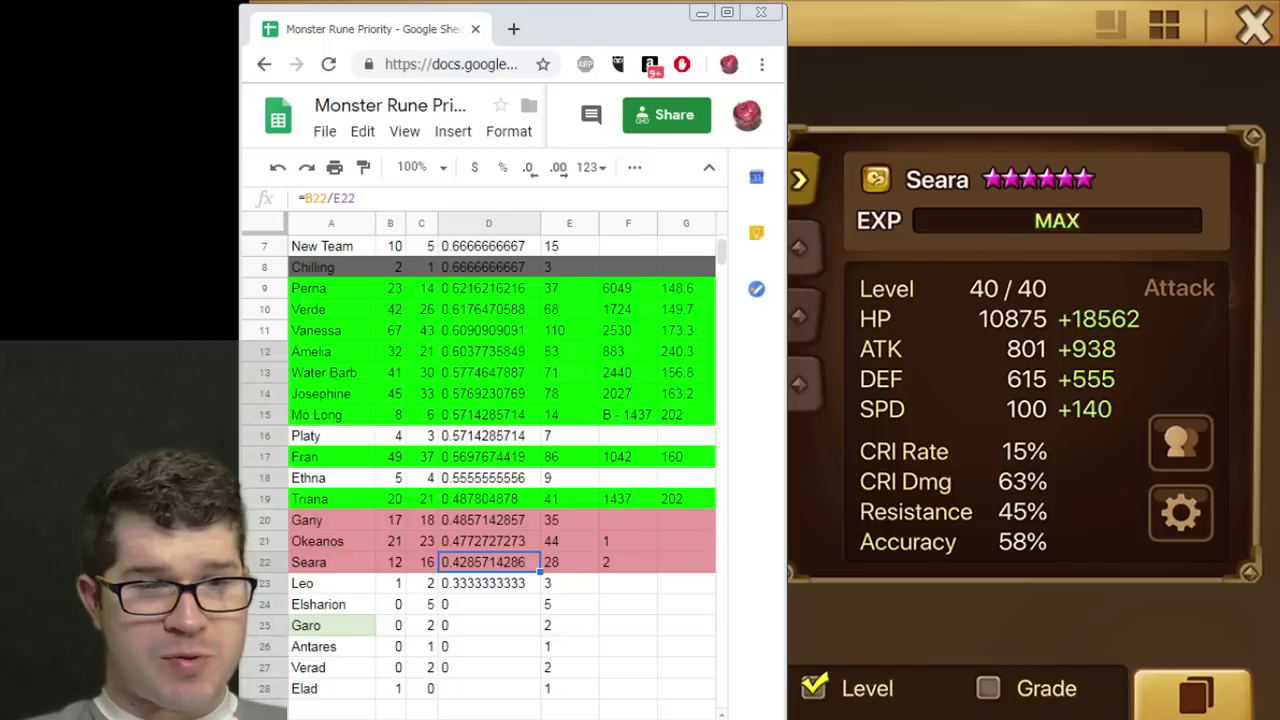
Go down to Elsharion's row and review the monster's wins, losses and win percentage.
key(Down)
key(Down)
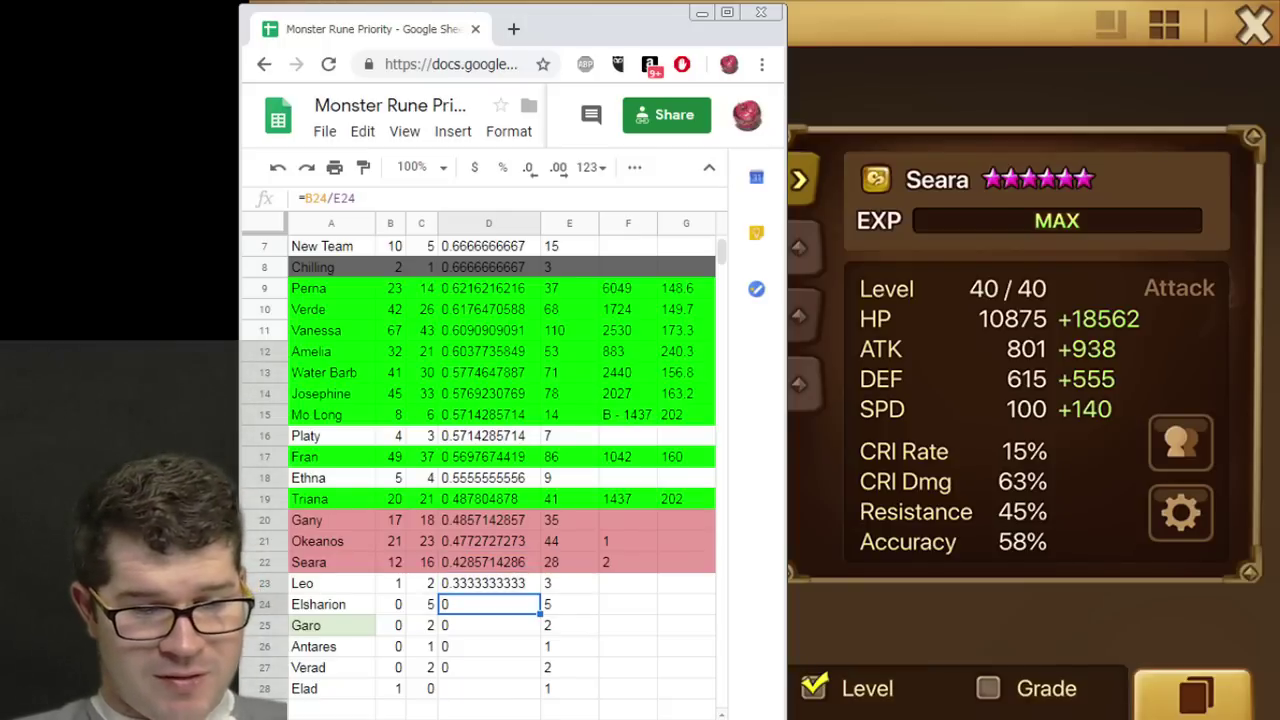
click(390, 604)
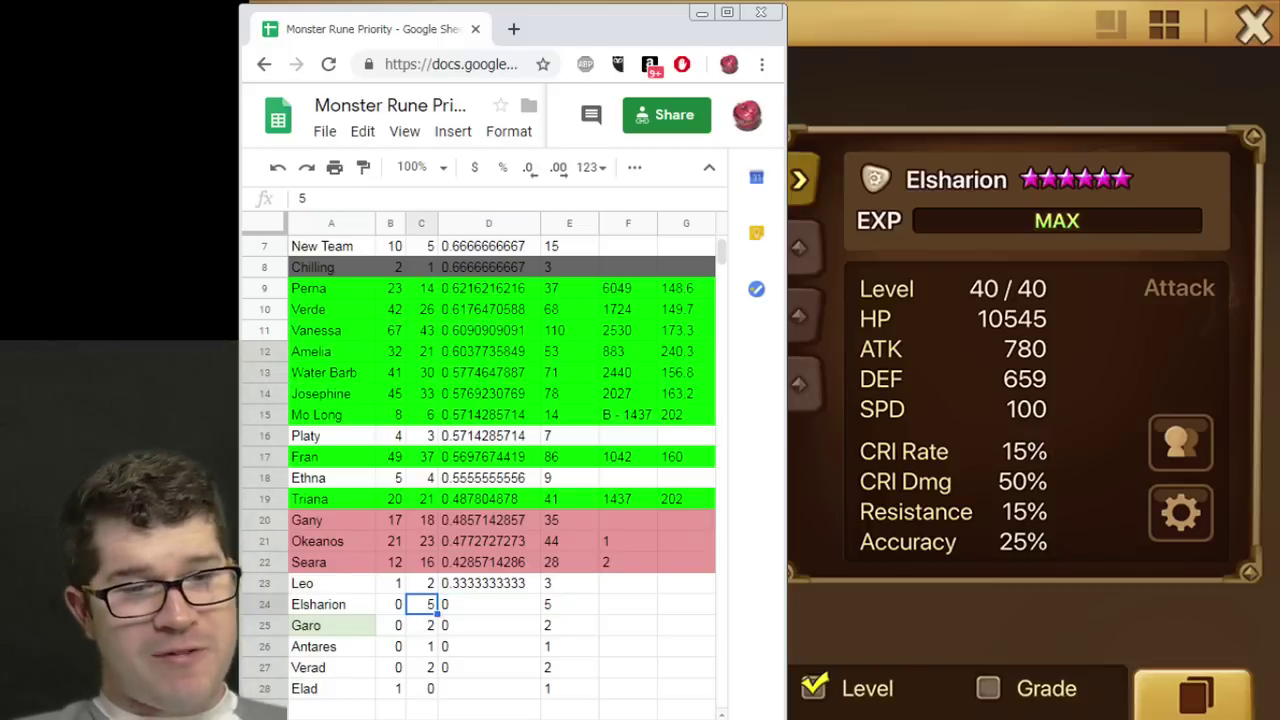
click(421, 604)
click(488, 604)
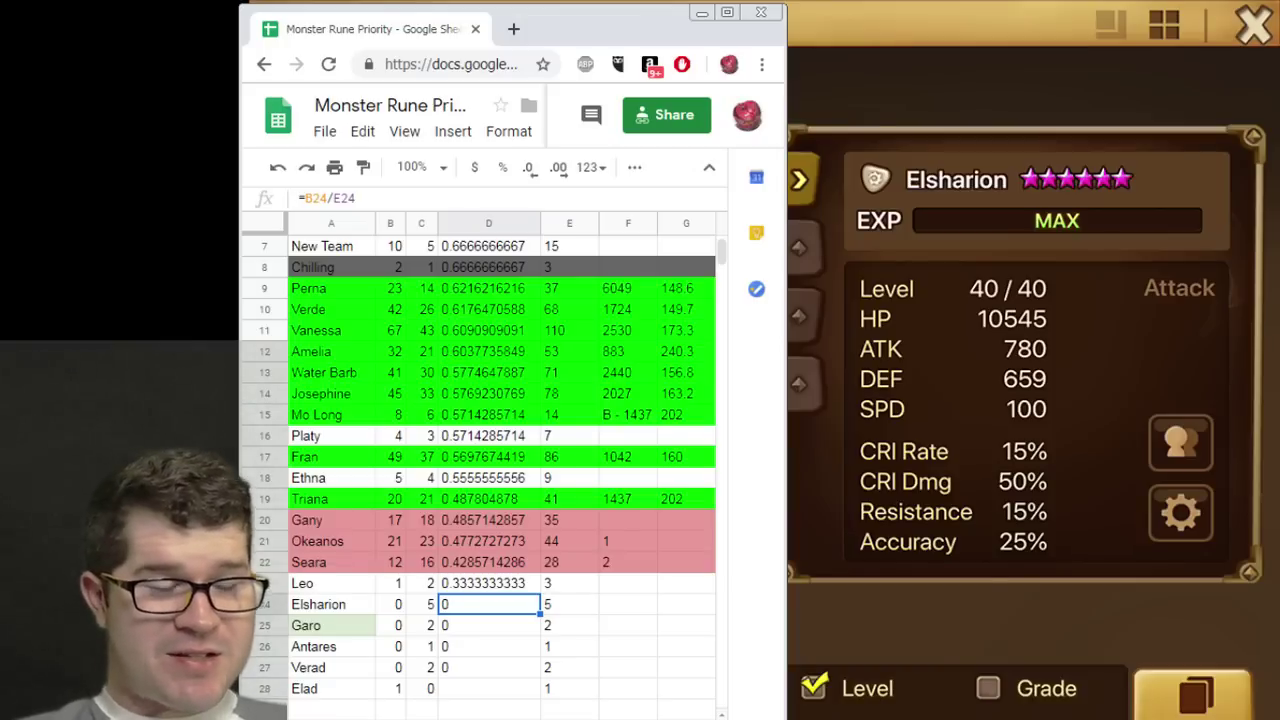
Review Garo's win percentage, wins and losses, plus Antares's losses and win percentage.
click(488, 625)
click(390, 625)
click(421, 625)
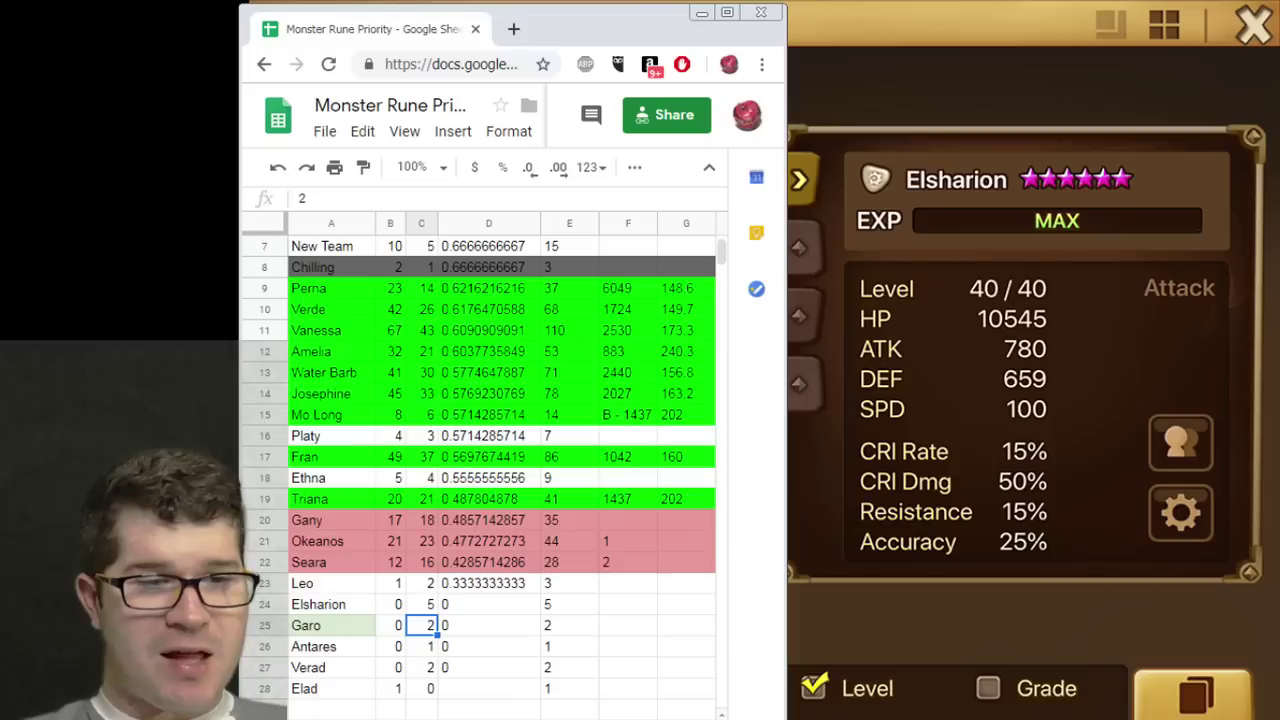
key(Down)
key(Right)
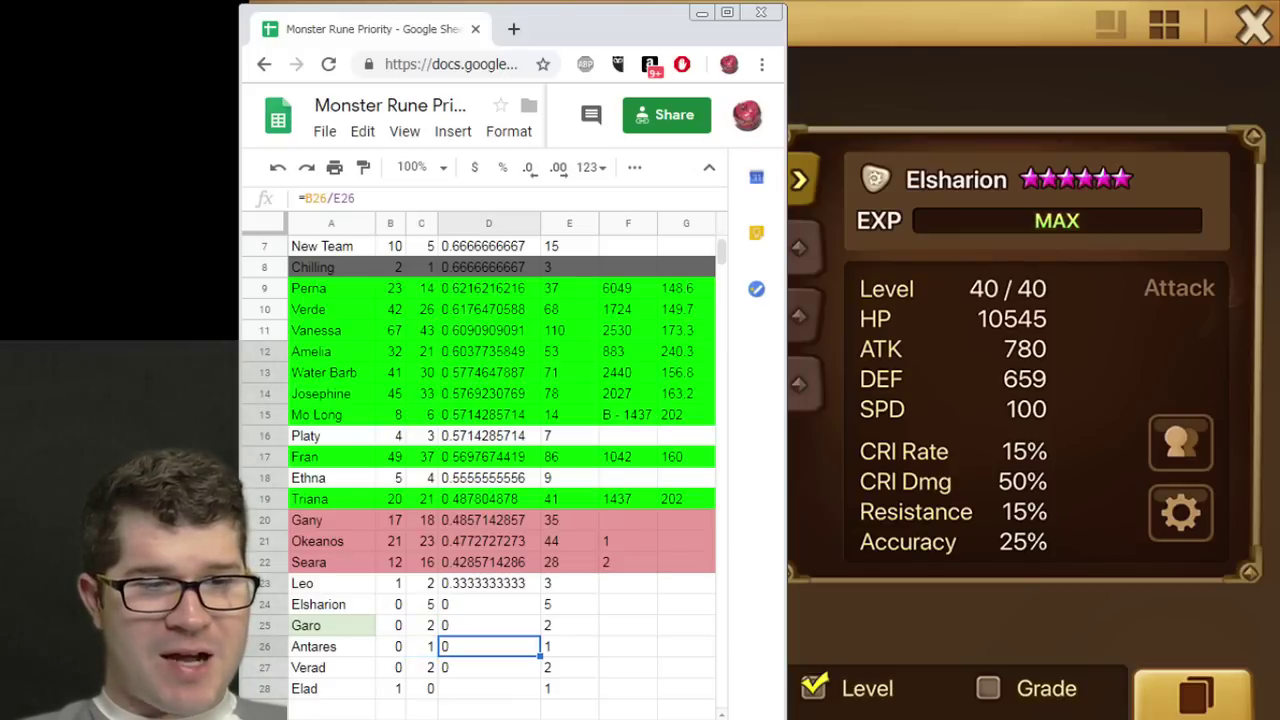
Go down to Elad's row and check the monster's wins and win percentage cell.
key(Down)
key(Down)
key(Left)
key(Left)
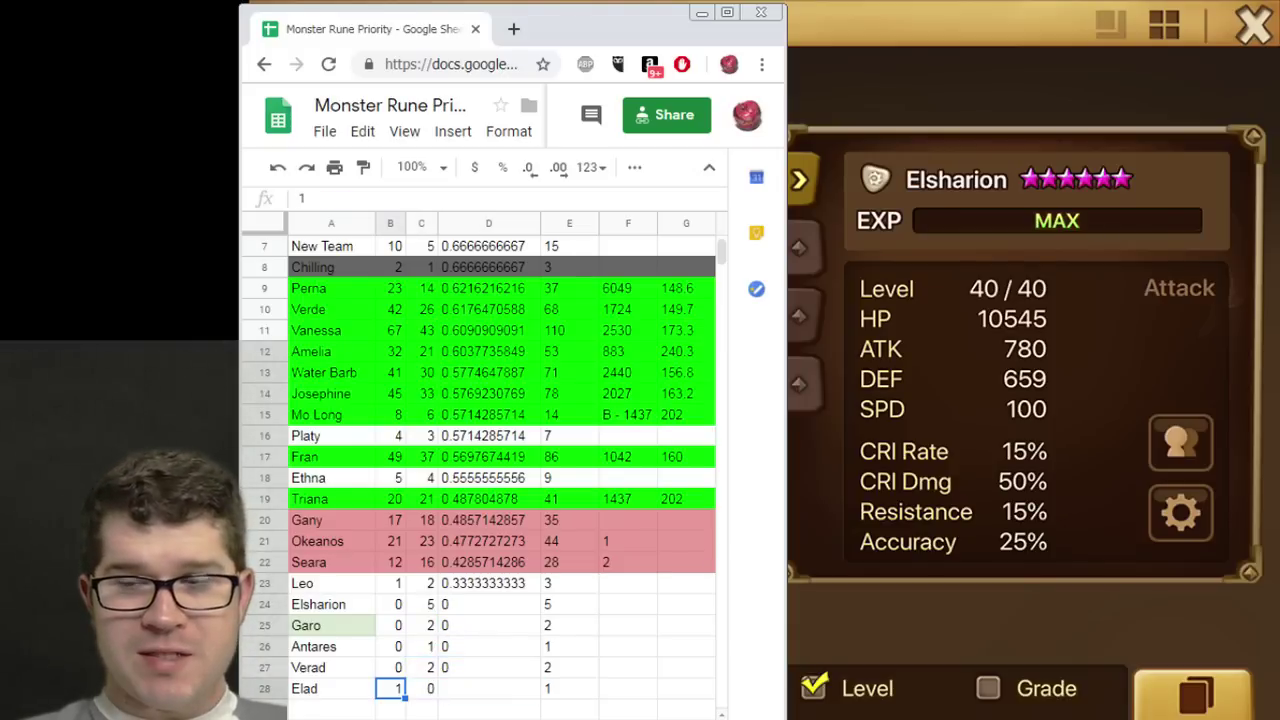
click(488, 688)
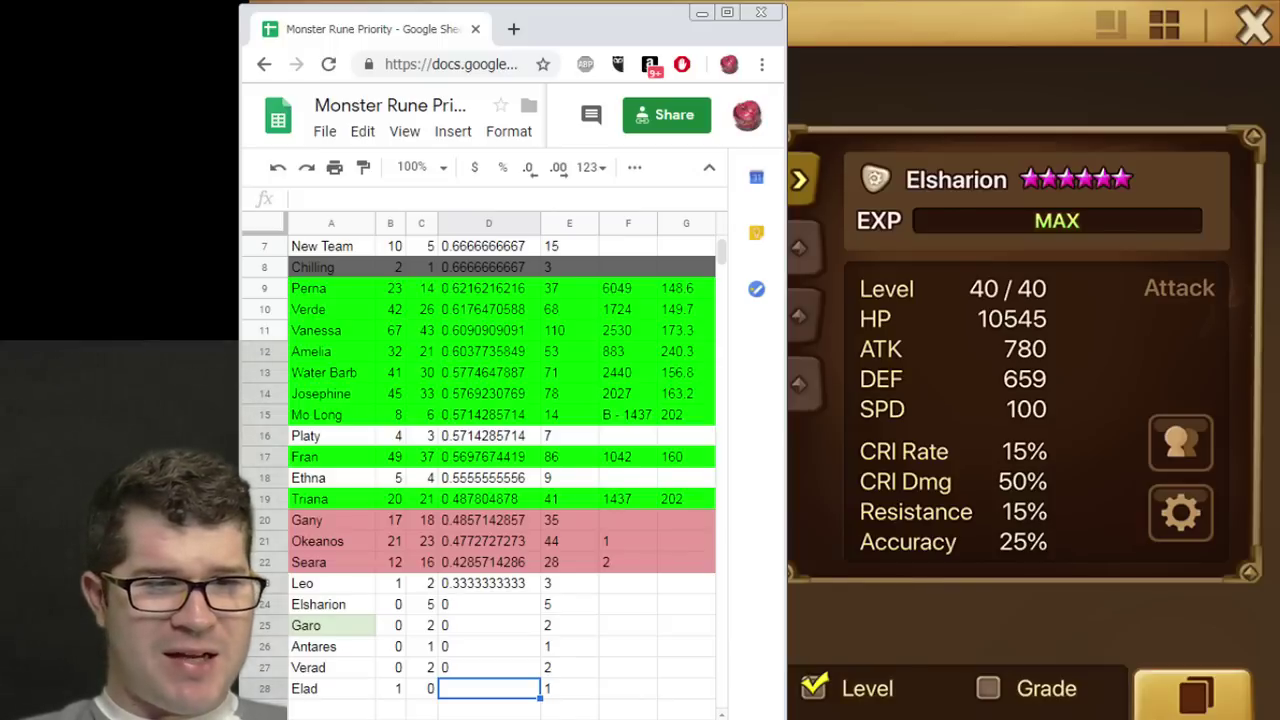
Return to Leo's row and check the monster's number of wins.
key(Up)
key(Up)
key(Up)
key(Up)
key(Up)
key(Left)
key(Left)
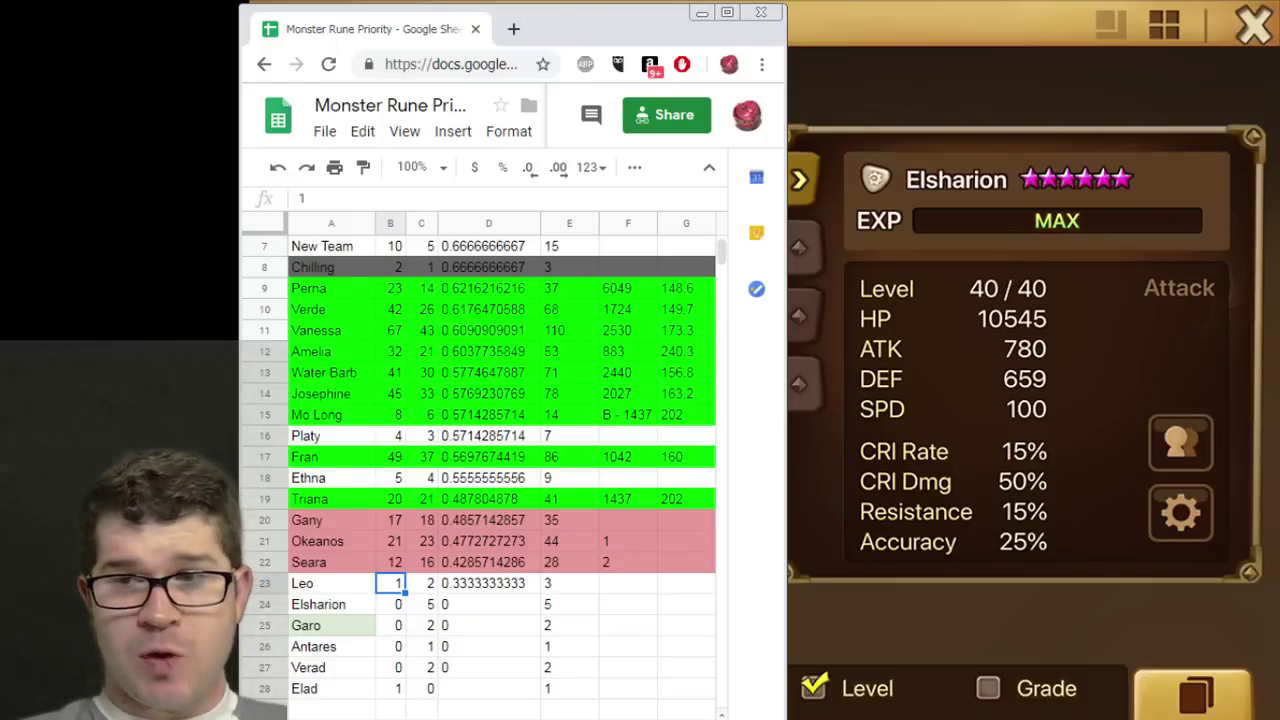
Examine the games-played figures from Leo up to the highest-ranked monsters, ending at Jeanne.
key(Right)
key(Right)
key(Right)
key(Up)
key(Up)
key(Up)
key(Up)
key(Up)
key(Up)
key(Up)
key(Up)
key(Up)
key(Up)
key(Up)
key(Up)
key(Up)
key(Up)
key(Up)
key(Up)
key(Up)
key(Up)
key(Up)
key(Up)
key(Up)
key(Down)
key(Down)
key(Down)
key(Down)
key(Down)
key(Down)
key(Up)
key(Up)
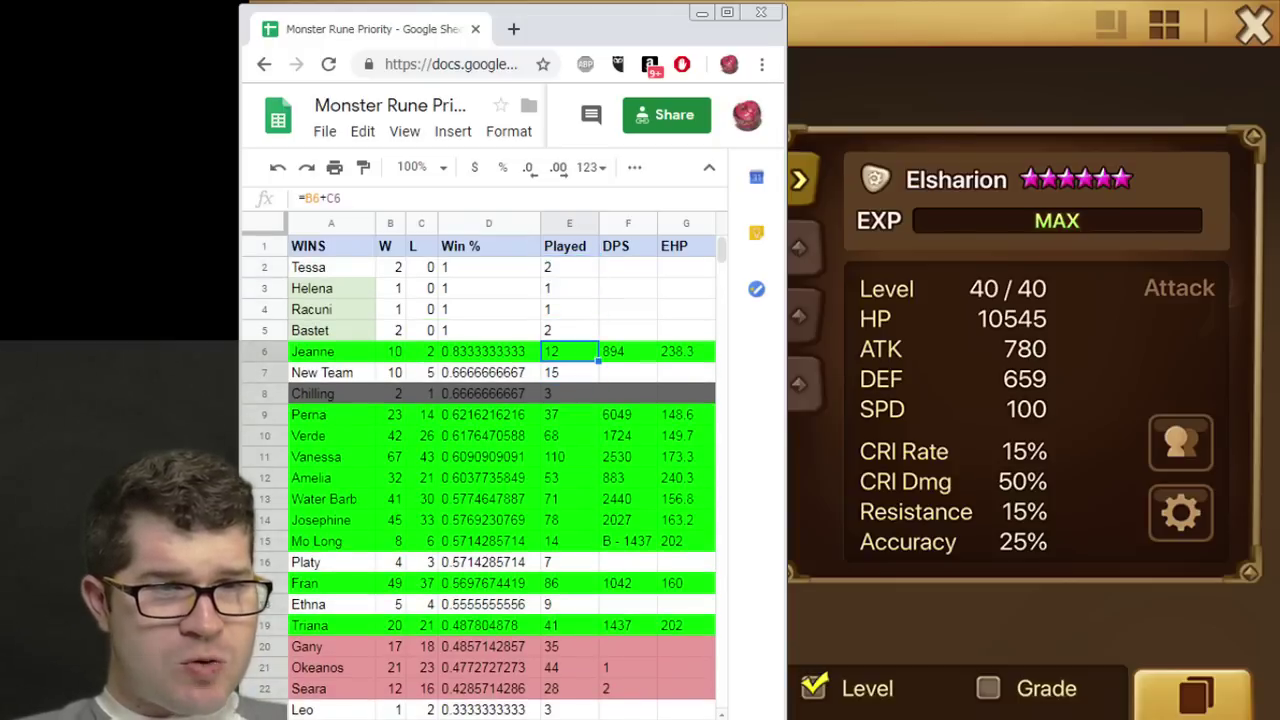
key(Down)
key(Down)
key(Down)
key(Down)
key(Down)
key(Down)
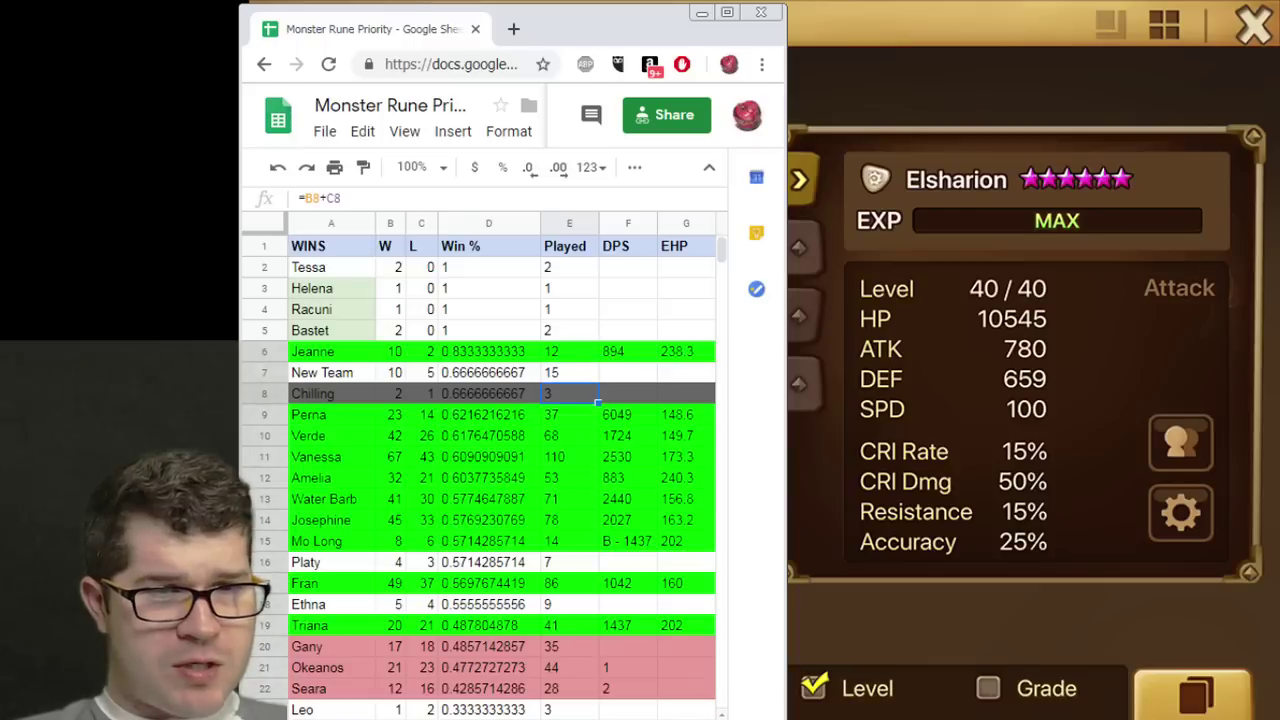
key(Down)
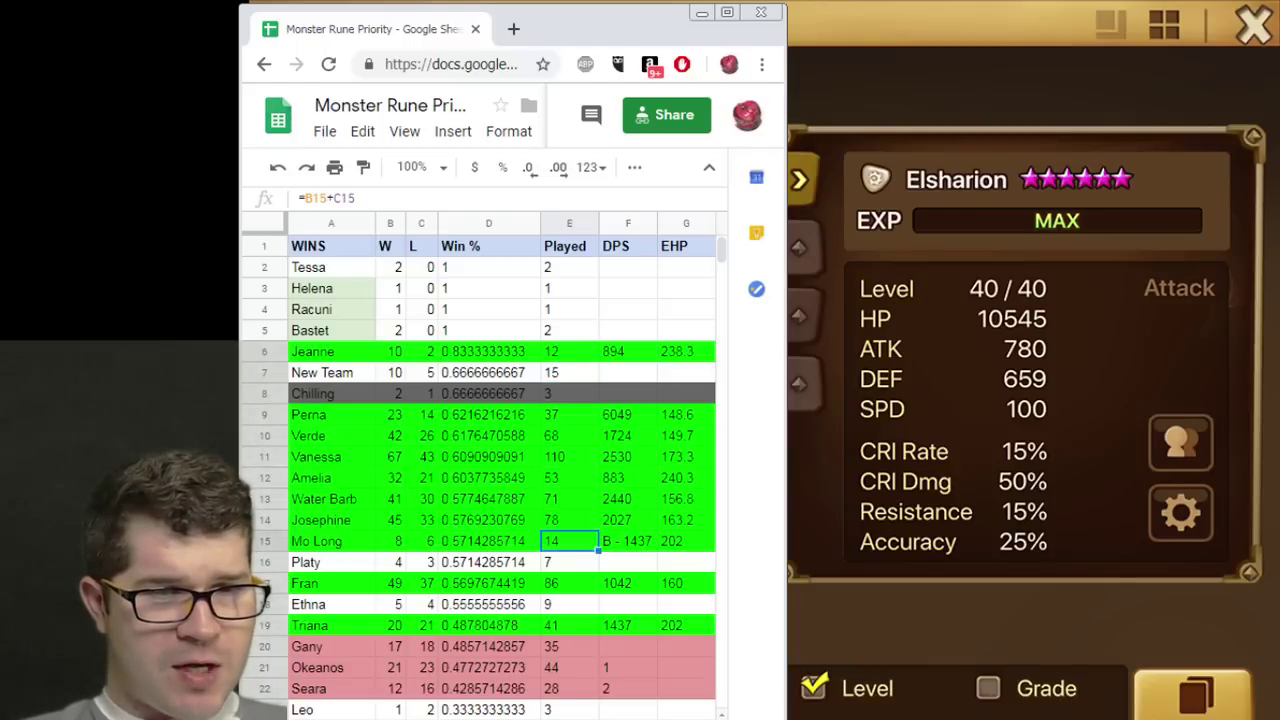
Examine the games-played figures of the monsters below Mo Long, including Garo, and return to Racuni's row.
key(Down)
key(Down)
key(Down)
key(Down)
key(Down)
key(Down)
key(Down)
key(Up)
key(Down)
key(Down)
key(Down)
key(Up)
key(Up)
key(Down)
key(Down)
key(Down)
key(Down)
key(Up)
key(Up)
key(Up)
key(Up)
key(Up)
key(Up)
key(Up)
key(Up)
key(Up)
key(Up)
key(Up)
key(Up)
key(Up)
key(Up)
key(Up)
key(Up)
key(Up)
key(Up)
key(Up)
key(Up)
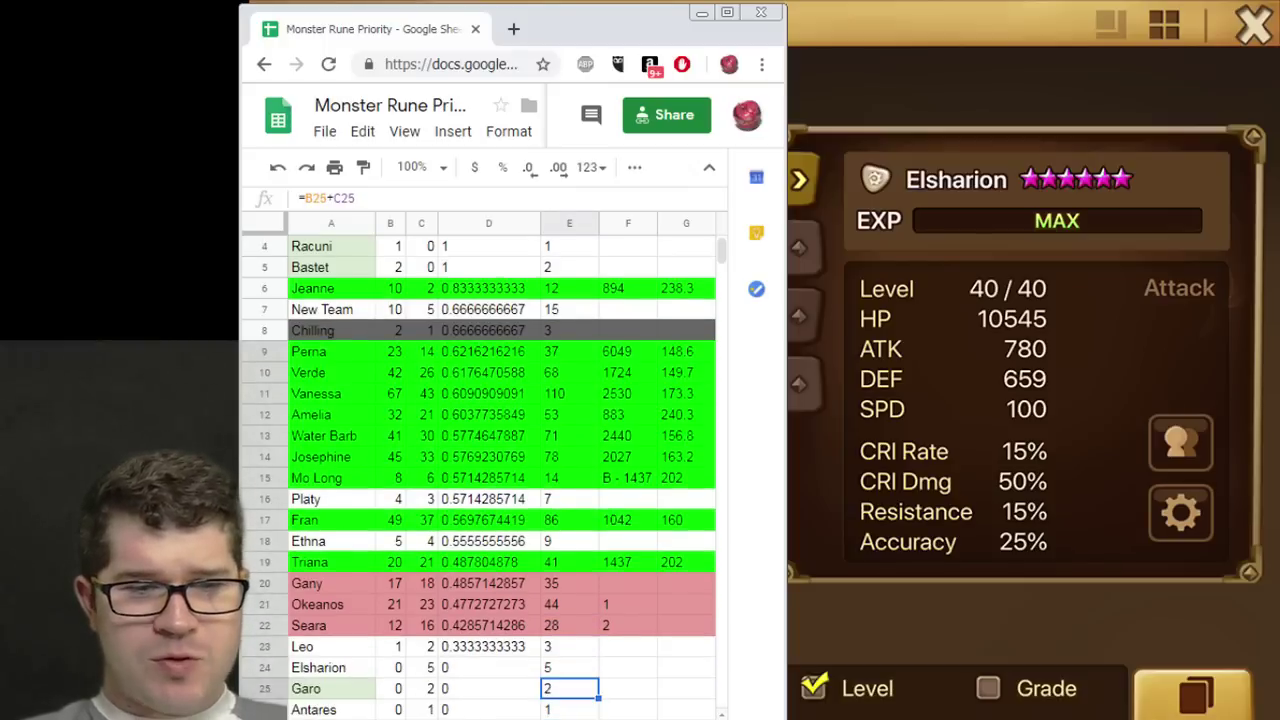
key(Down)
key(Down)
key(Down)
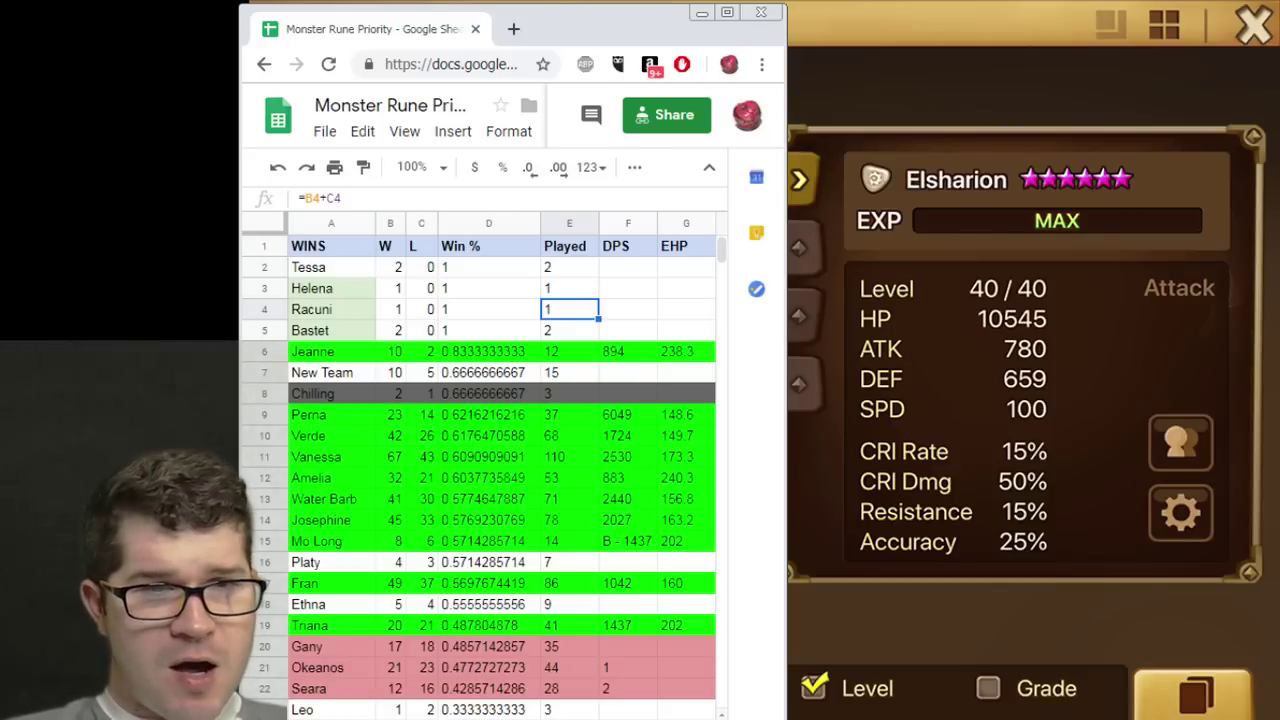
Look across Racuni's row from wins and losses to the DPS column.
scroll(500, 460, right, 2)
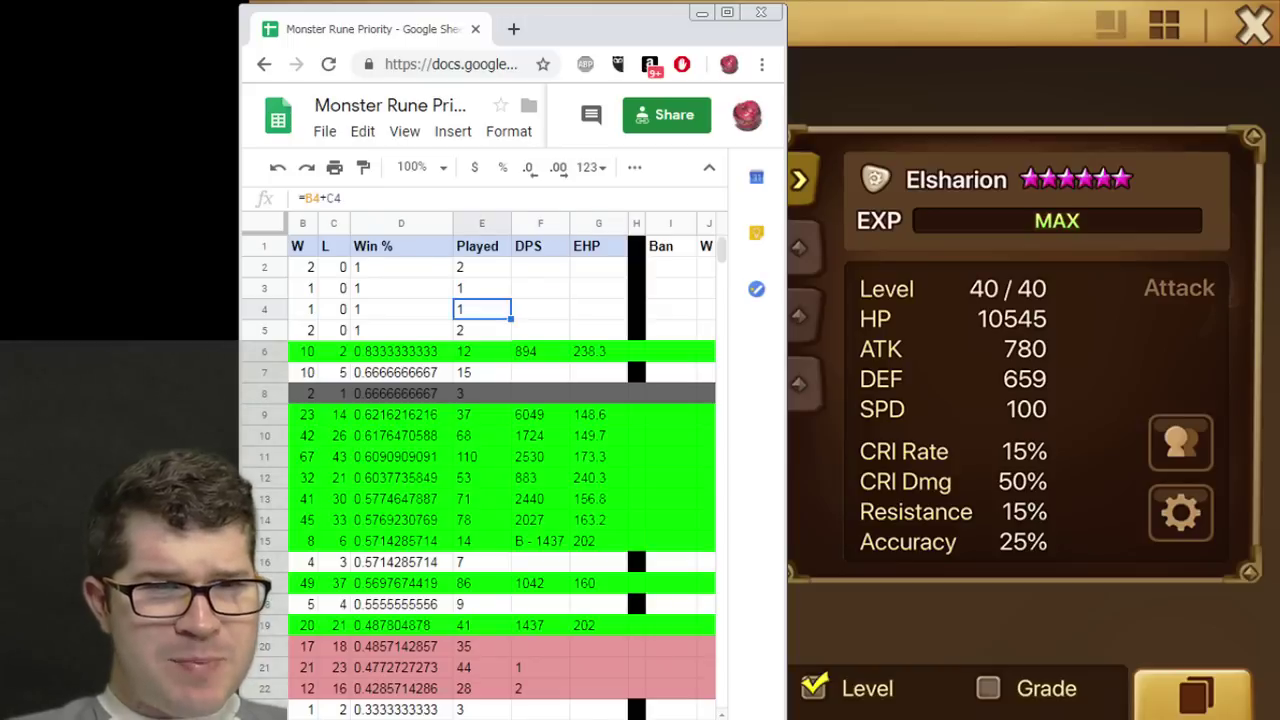
key(Left)
key(Left)
key(Left)
key(Left)
key(Right)
key(Right)
key(Right)
key(Right)
key(Right)
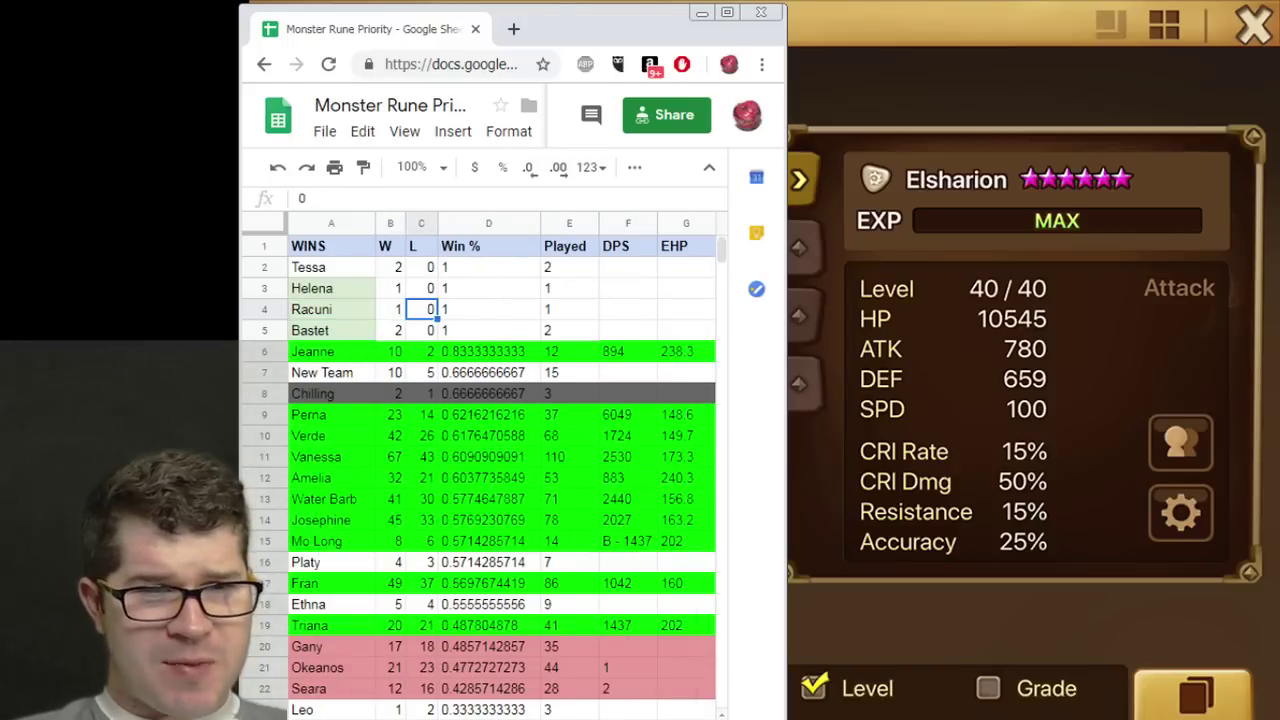
Review the DPS values from Perna down through Vanessa to Water Barb.
key(Down)
key(Down)
key(Down)
key(Down)
key(Down)
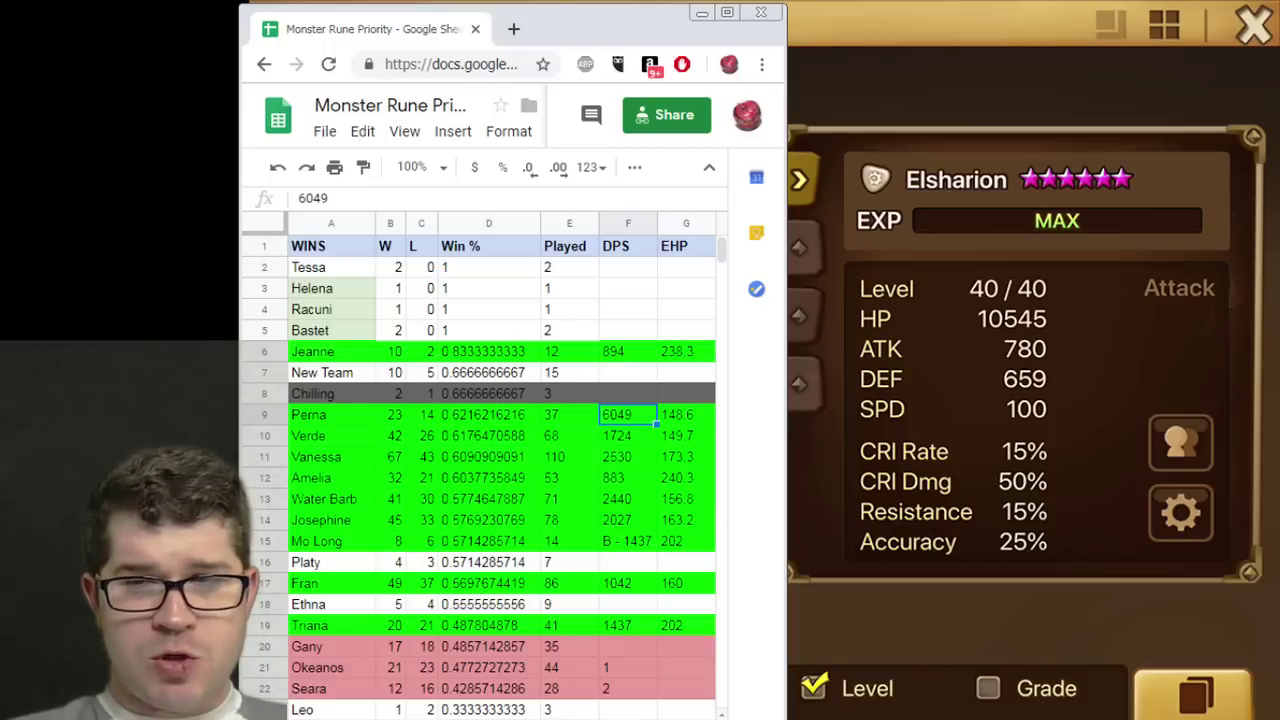
key(Down)
key(Down)
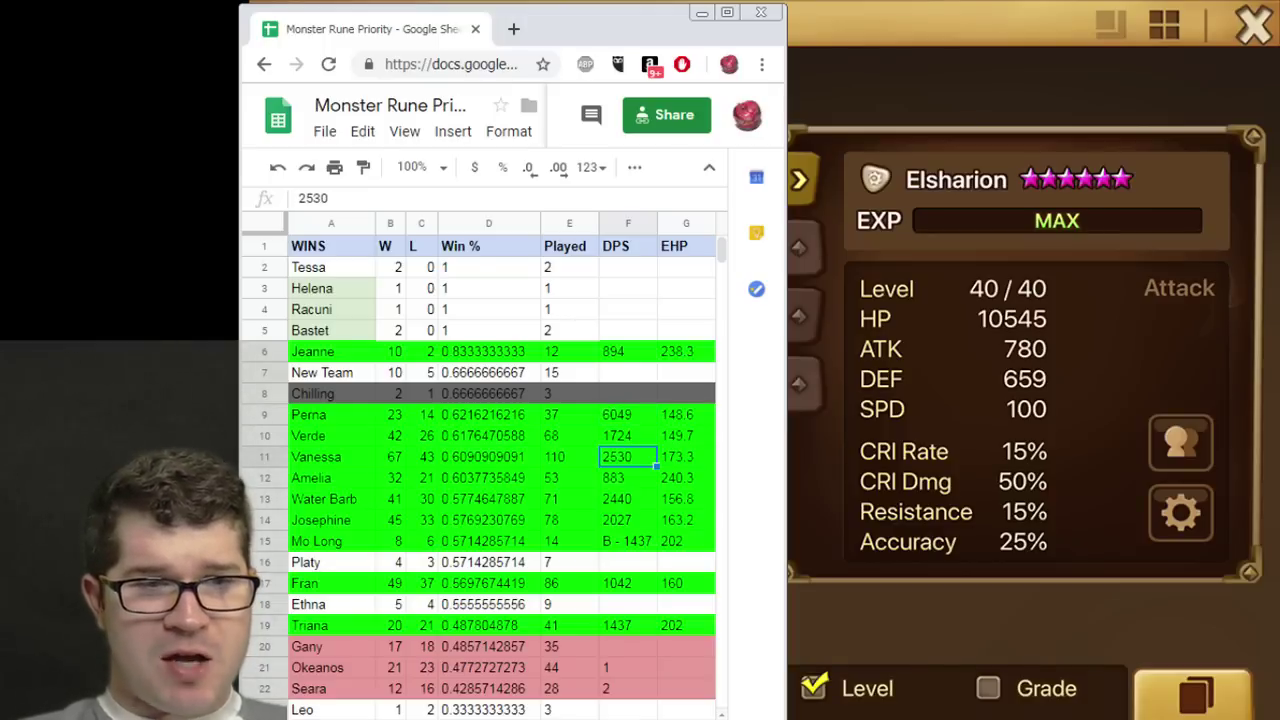
key(Down)
key(Down)
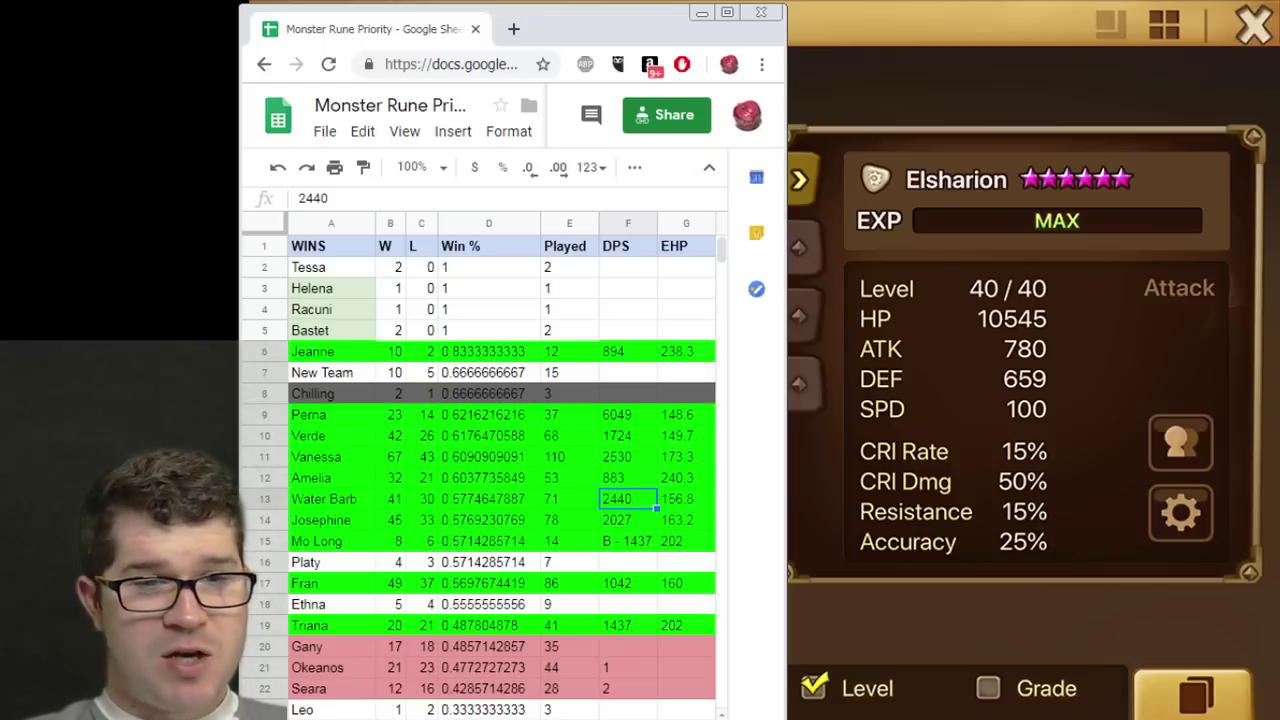
Go back up the DPS column to recheck Verde's value and continue to Chilling's row.
key(Up)
key(Up)
key(Up)
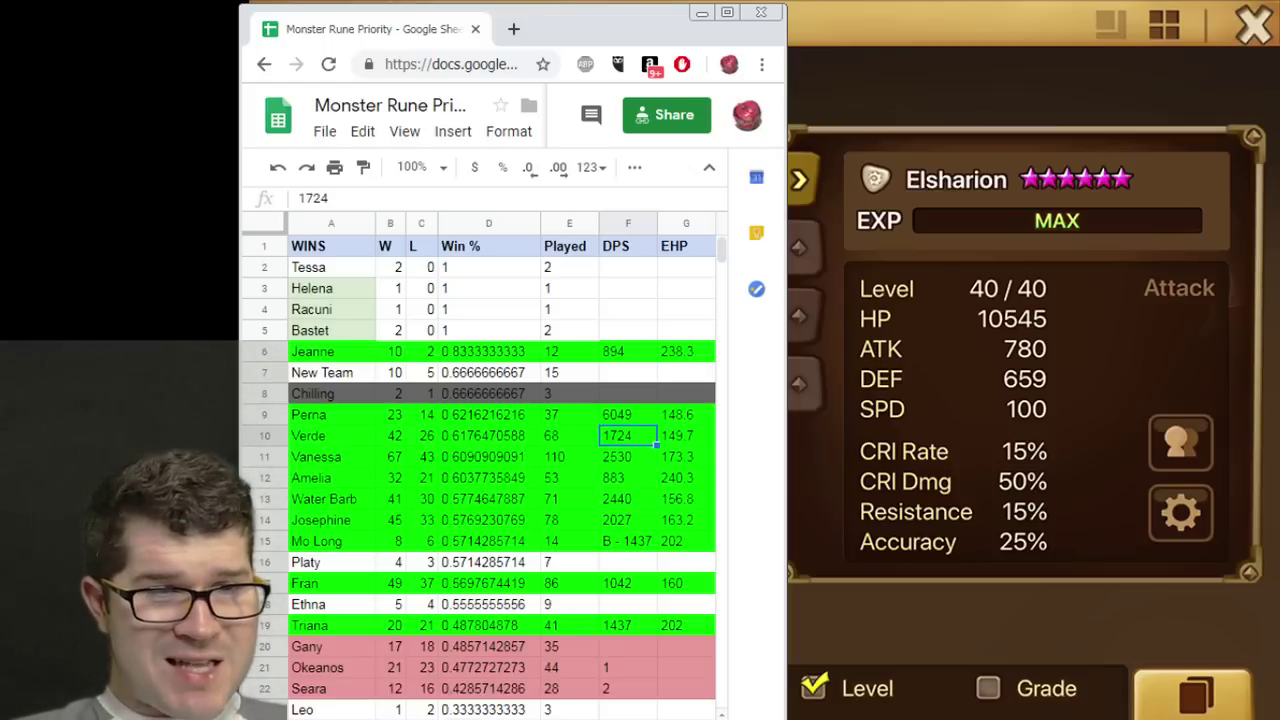
key(Down)
key(Up)
key(Up)
key(Up)
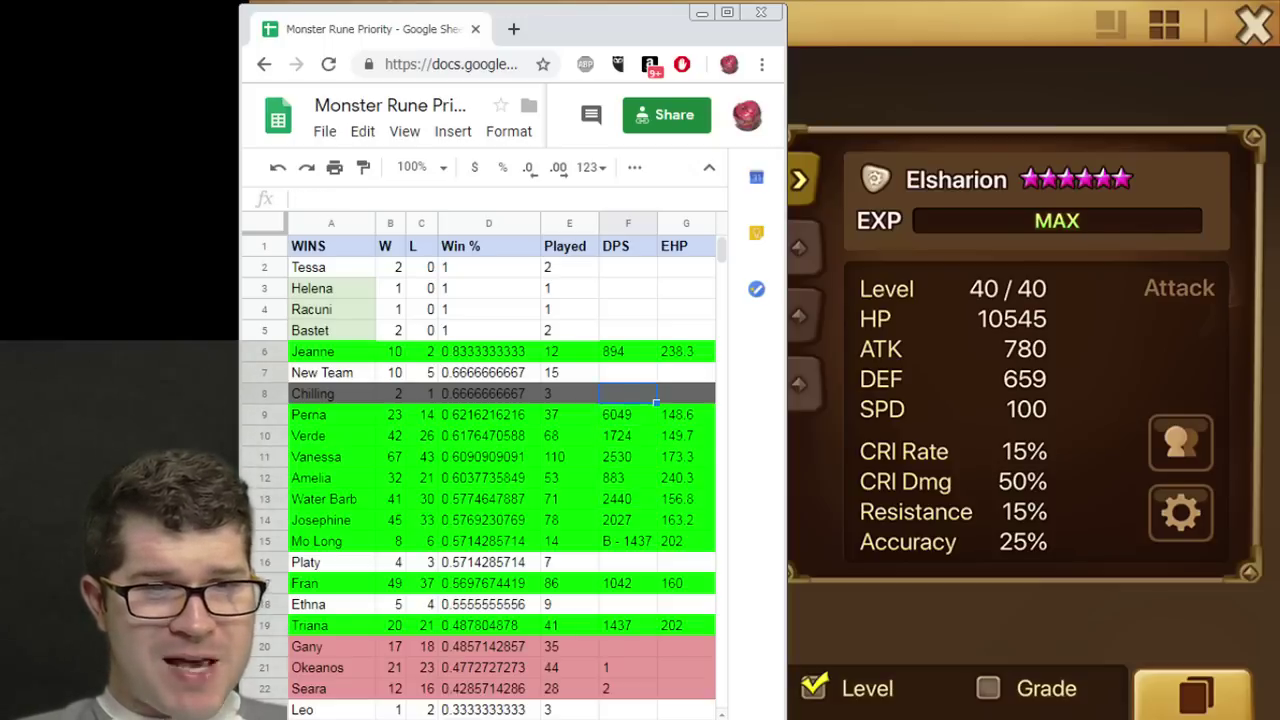
Compare the DPS values of Vanessa, Water Barb and Josephine.
key(Down)
key(Down)
key(Down)
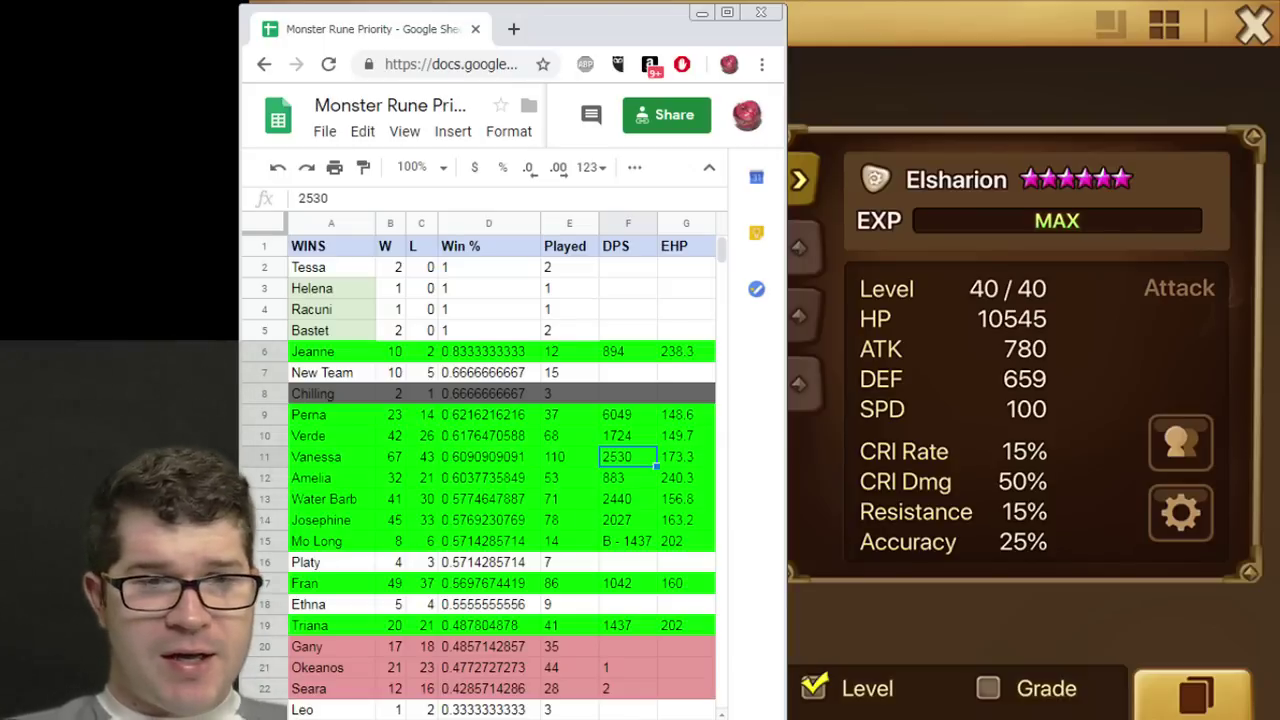
key(Down)
key(Down)
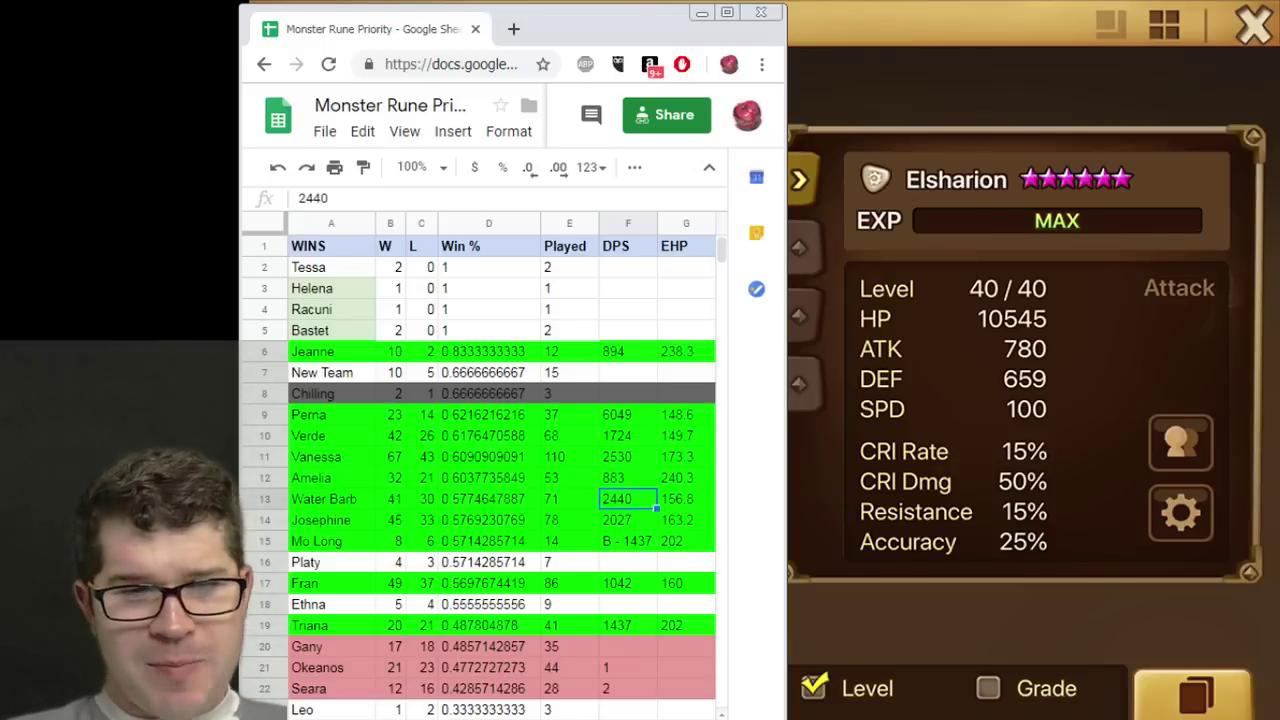
key(Down)
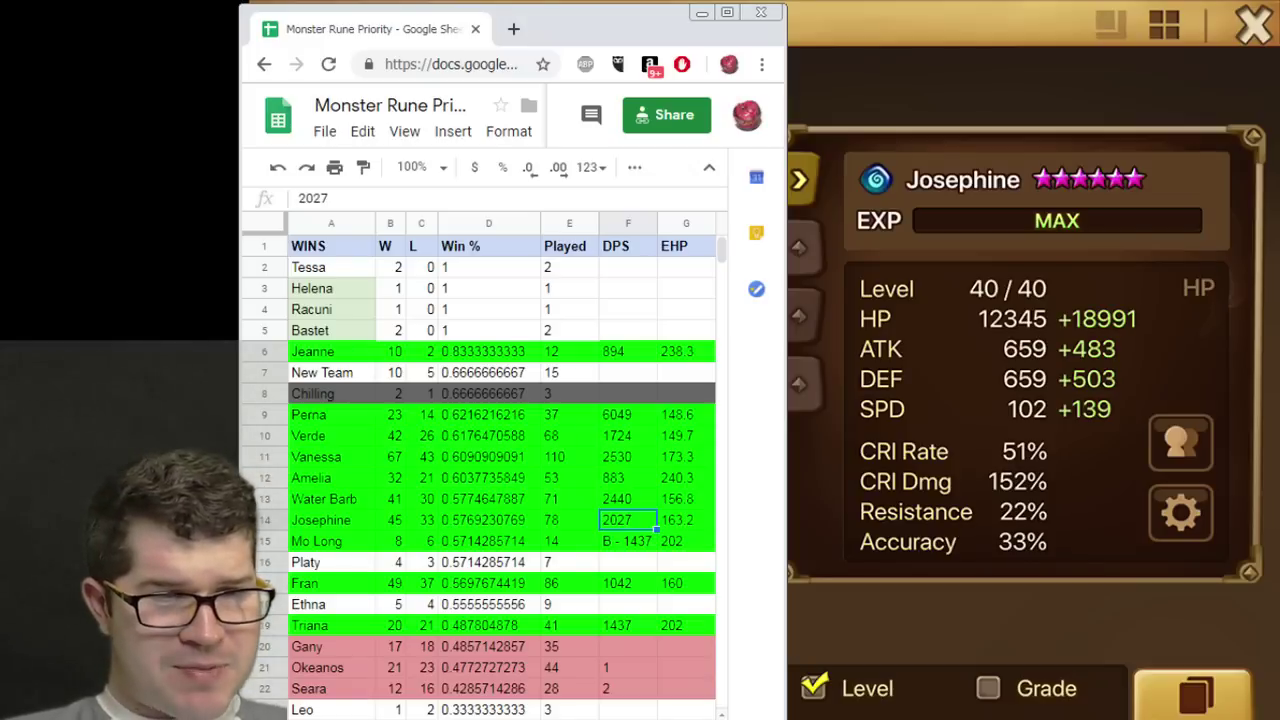
Go down the DPS column past Mo Long and Fran to check Triana's value.
key(Down)
key(Down)
key(Down)
key(Down)
key(Down)
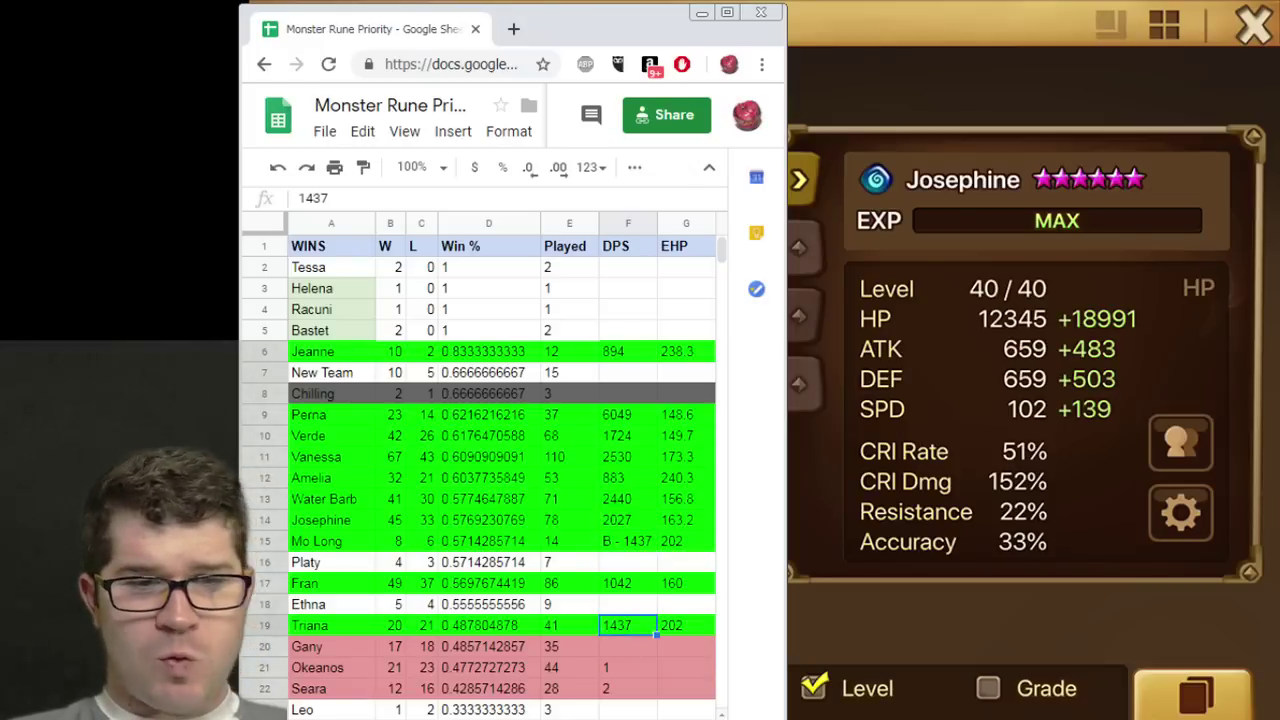
Return up the DPS column from Triana to Perna's value.
key(Up)
key(Up)
key(Up)
key(Up)
key(Up)
key(Up)
key(Up)
key(Up)
key(Up)
key(Up)
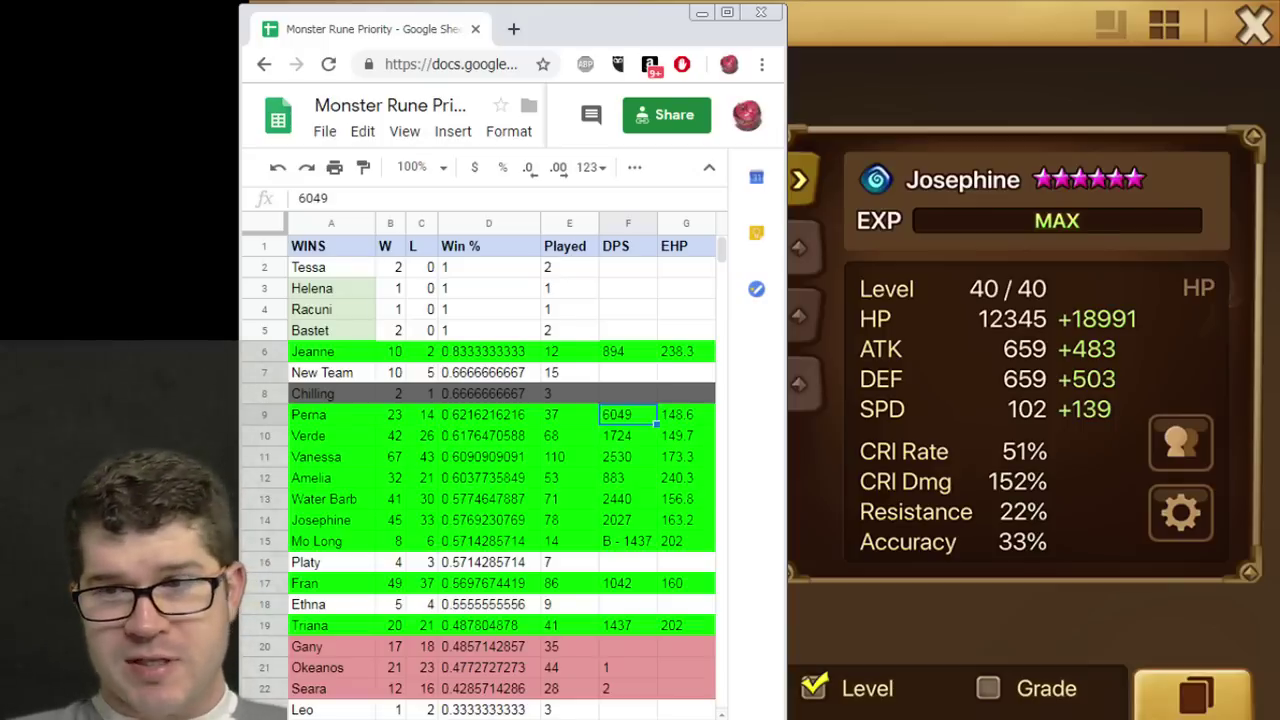
Compare the DPS values again from Perna down to Josephine.
key(Down)
key(Down)
key(Up)
key(Down)
key(Down)
key(Down)
key(Down)
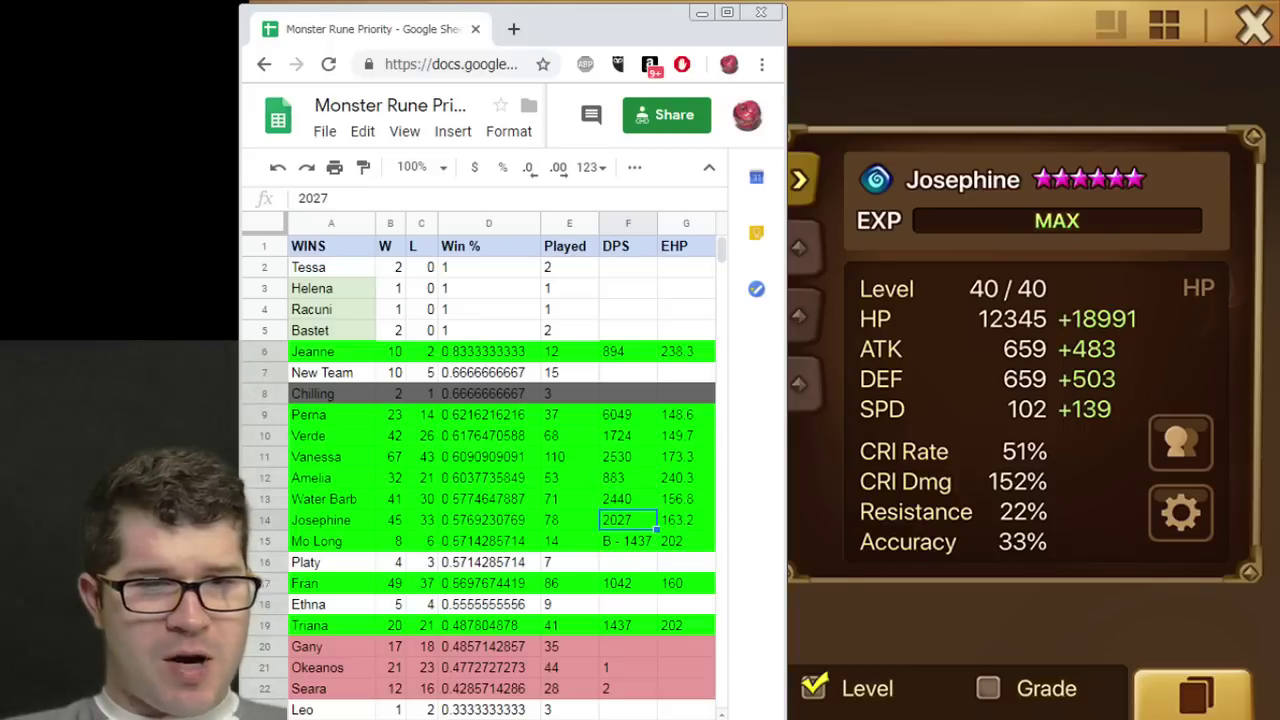
Review the remaining DPS values from Mo Long down to Triana.
key(Down)
key(Down)
key(Down)
key(Down)
key(Down)
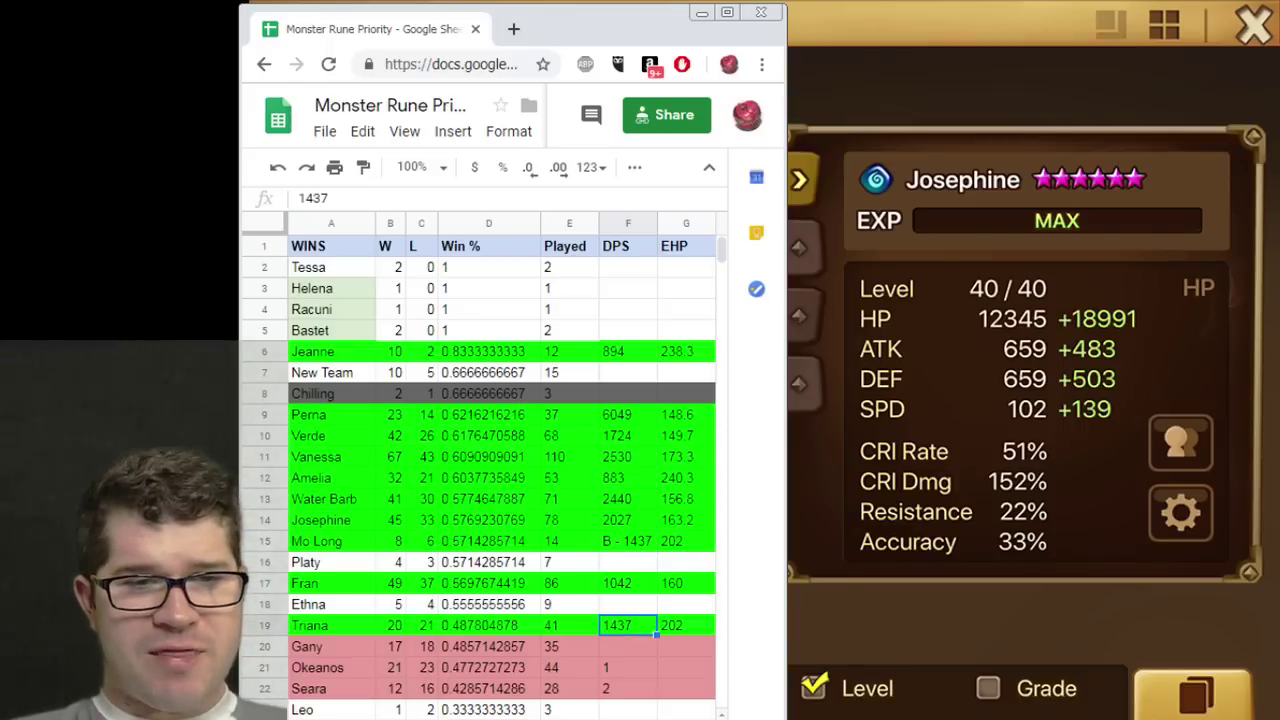
Move up from Triana's DPS value past Fran's to check Platy's games played.
key(Up)
key(Up)
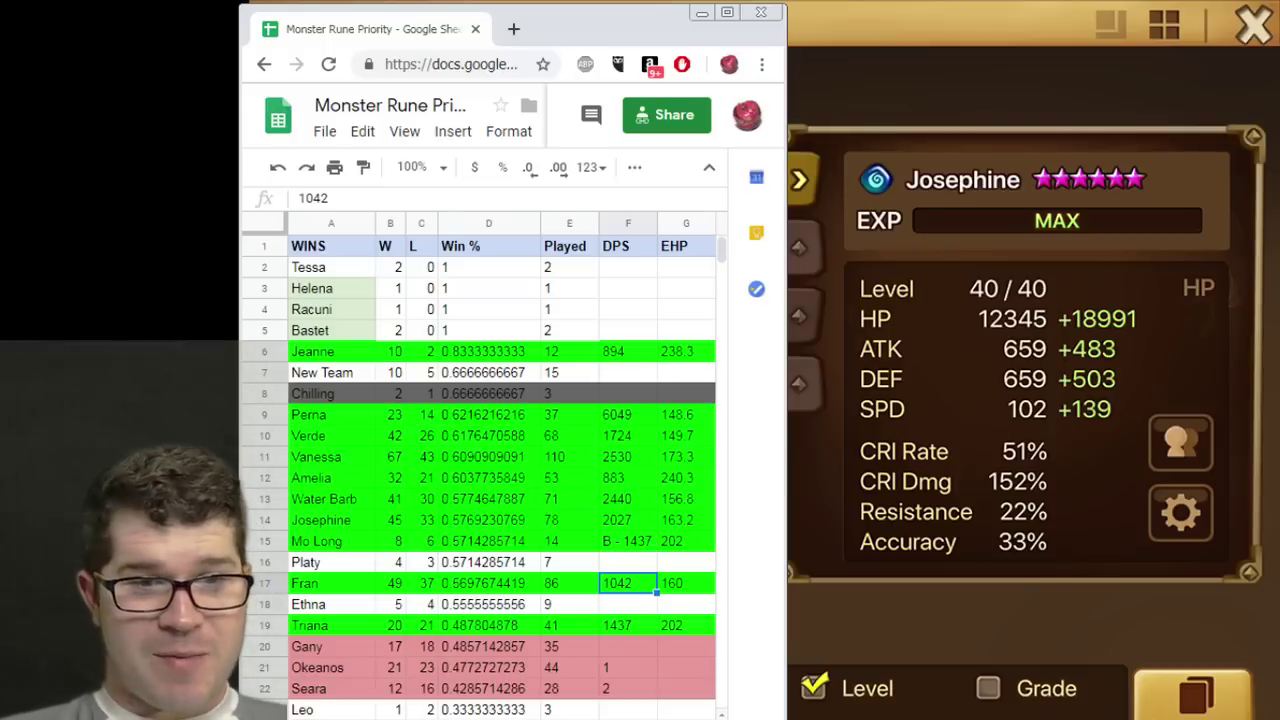
key(Up)
key(Right)
key(Left)
key(Left)
key(Left)
key(Left)
key(Left)
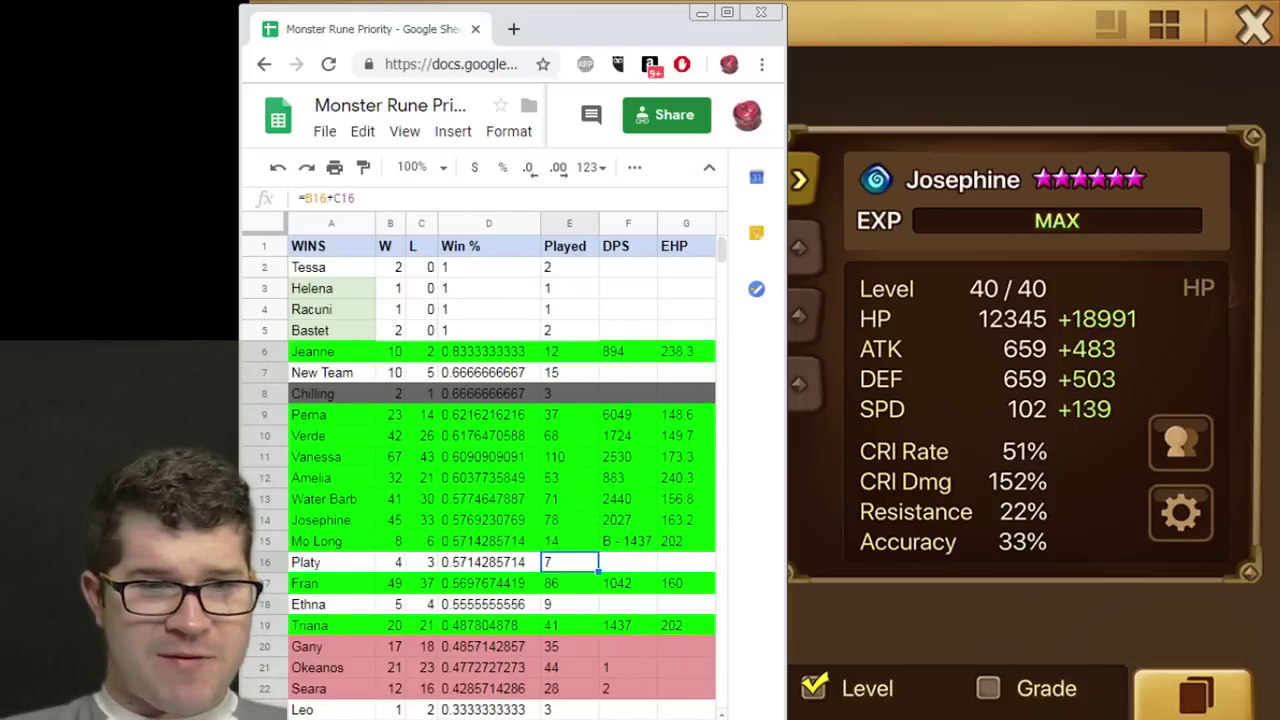
Examine Platy's row from the monster's name across to its win rate.
key(Right)
key(Left)
key(Left)
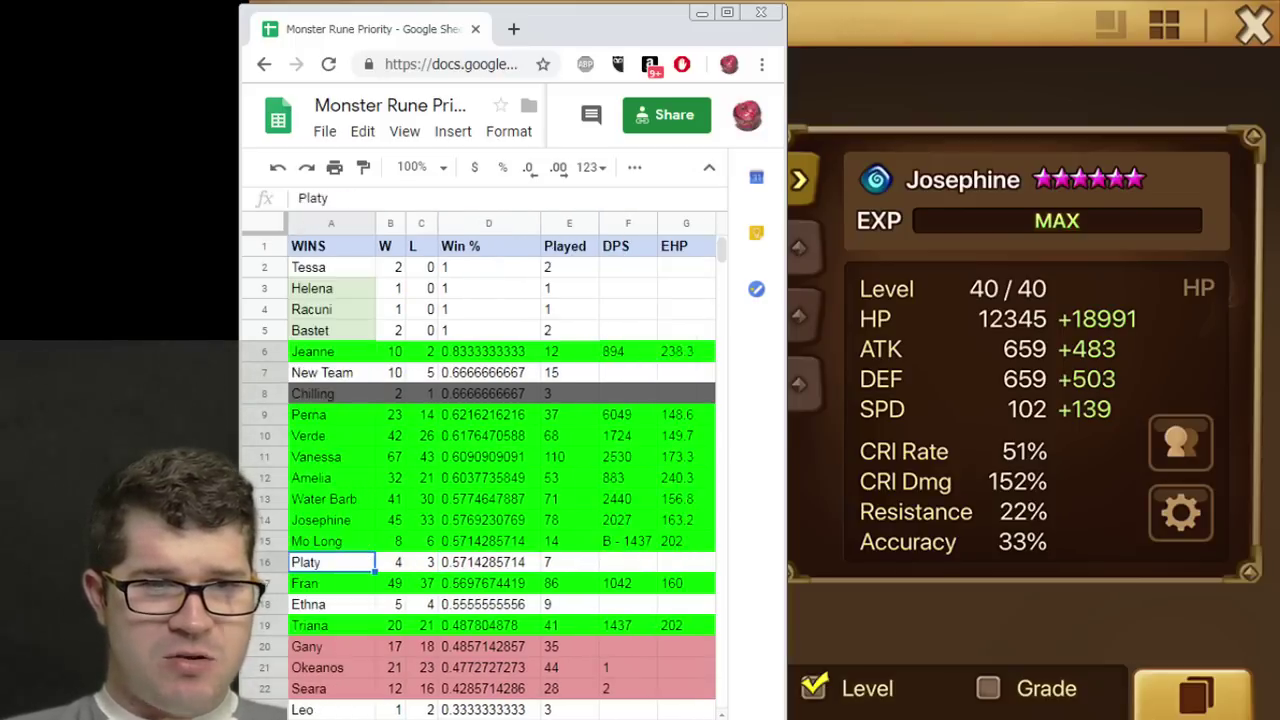
key(Right)
key(Right)
key(Right)
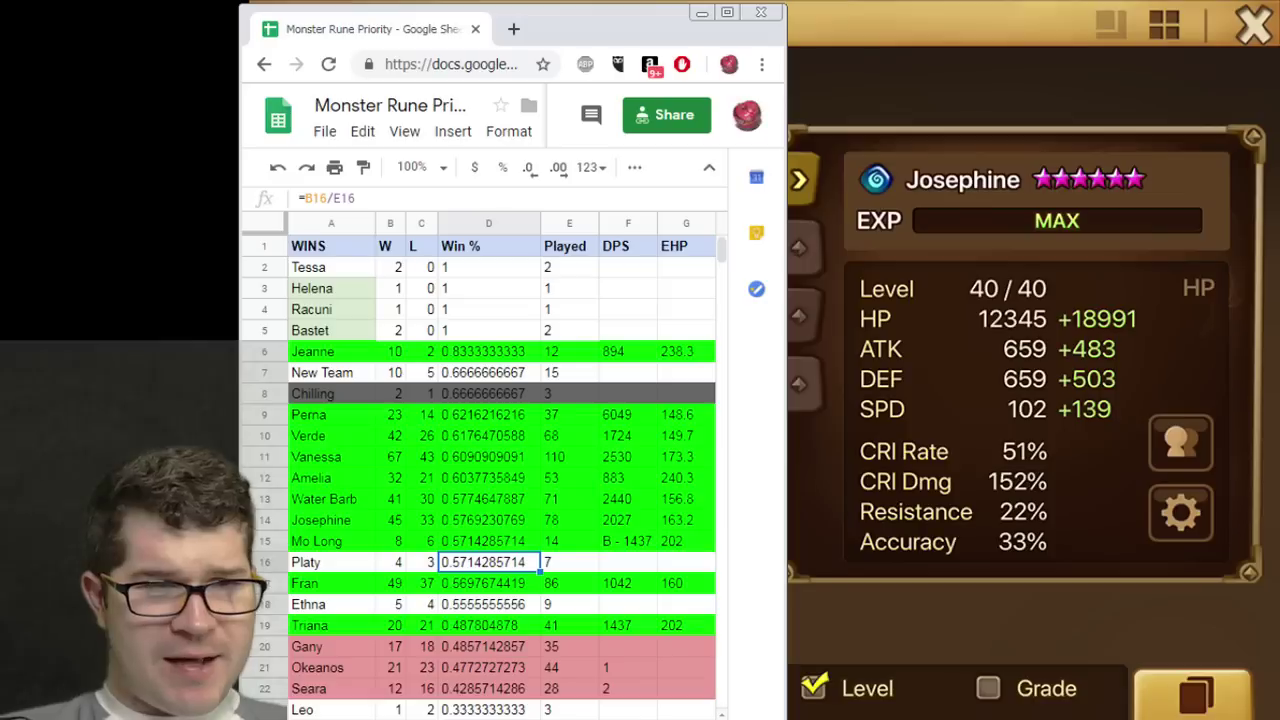
Compare the win rates from Platy up to Vanessa and back down to Water Barb.
key(Up)
key(Up)
key(Up)
key(Up)
key(Up)
key(Down)
key(Down)
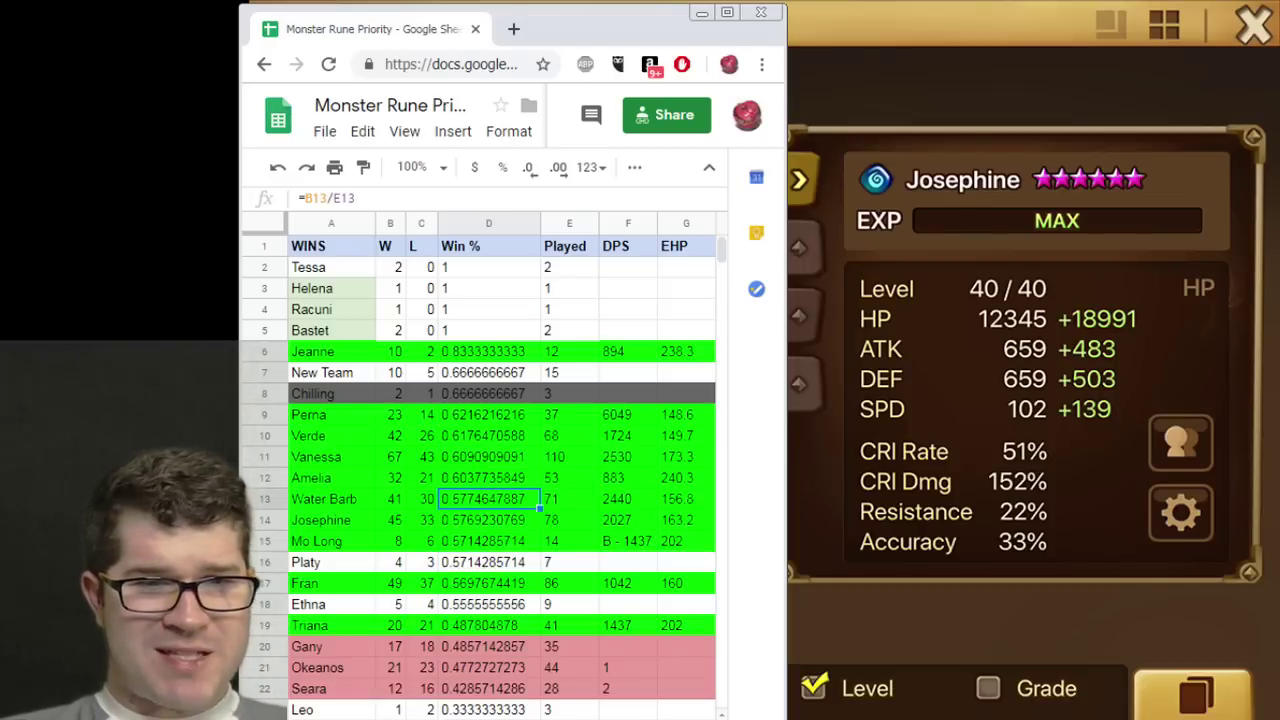
Review the win rates from Josephine down to Fran.
key(Down)
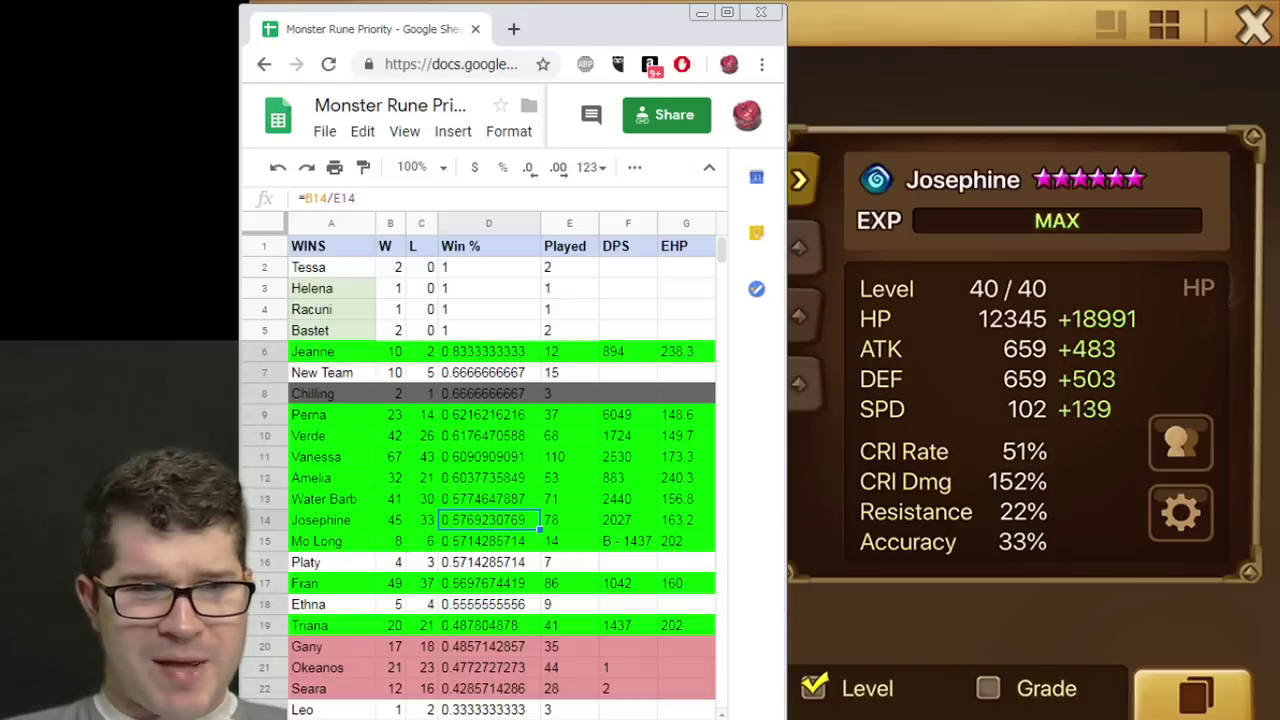
key(Down)
key(Down)
key(Down)
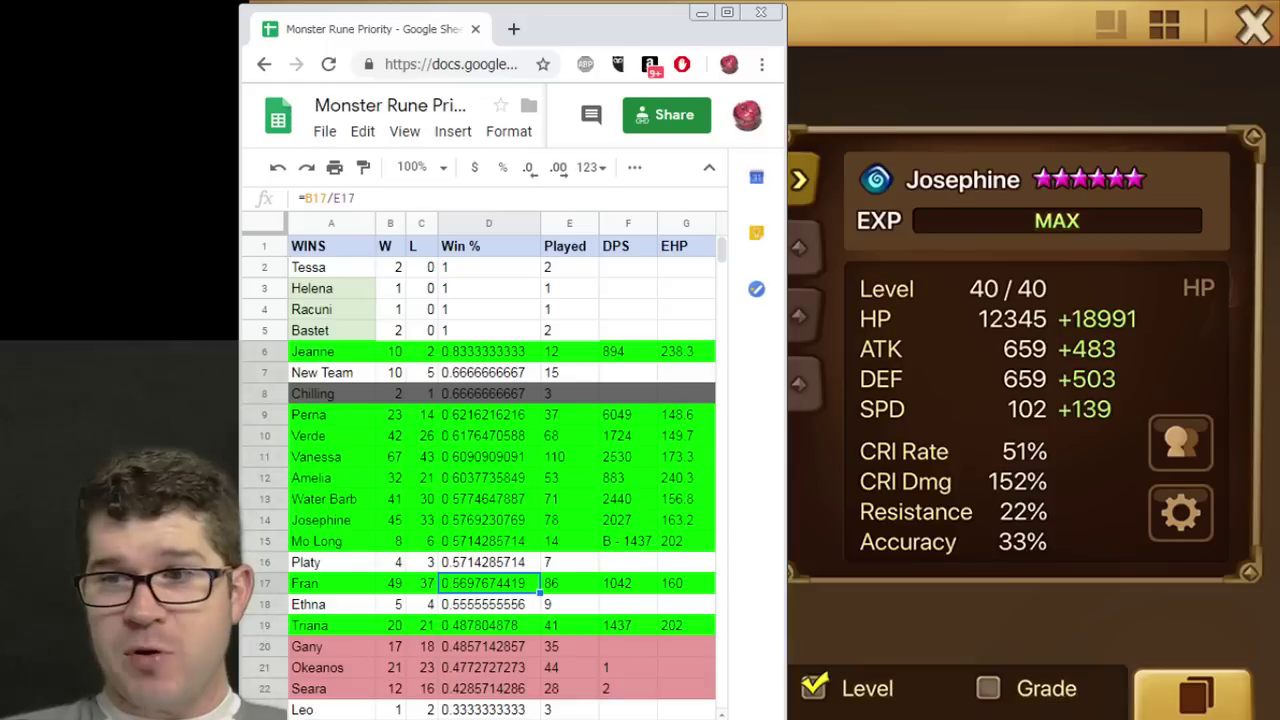
Go from Fran's win rate back up the spreadsheet to Vanessa's row.
key(Right)
key(Left)
key(Left)
key(Up)
key(Up)
key(Up)
key(Up)
key(Up)
key(Up)
Check the games played for Vanessa and the monsters above it up to Perna.
key(Right)
key(Right)
key(Right)
key(Left)
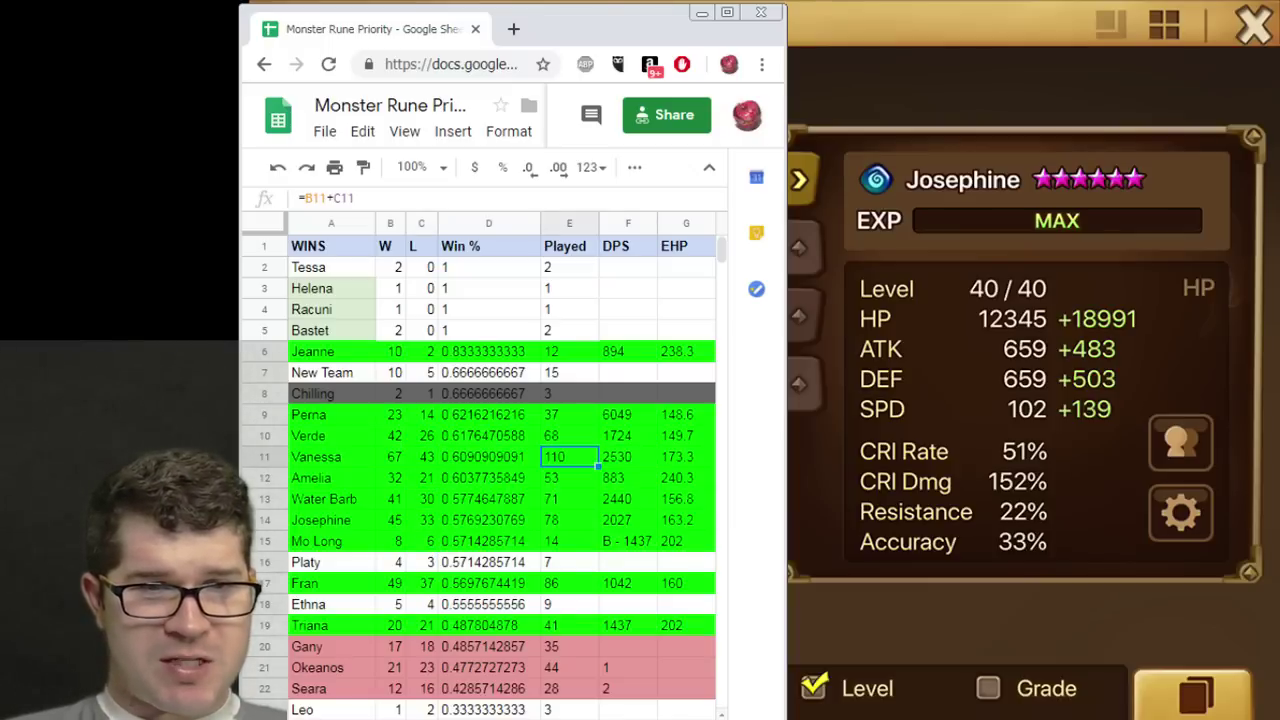
key(Up)
key(Up)
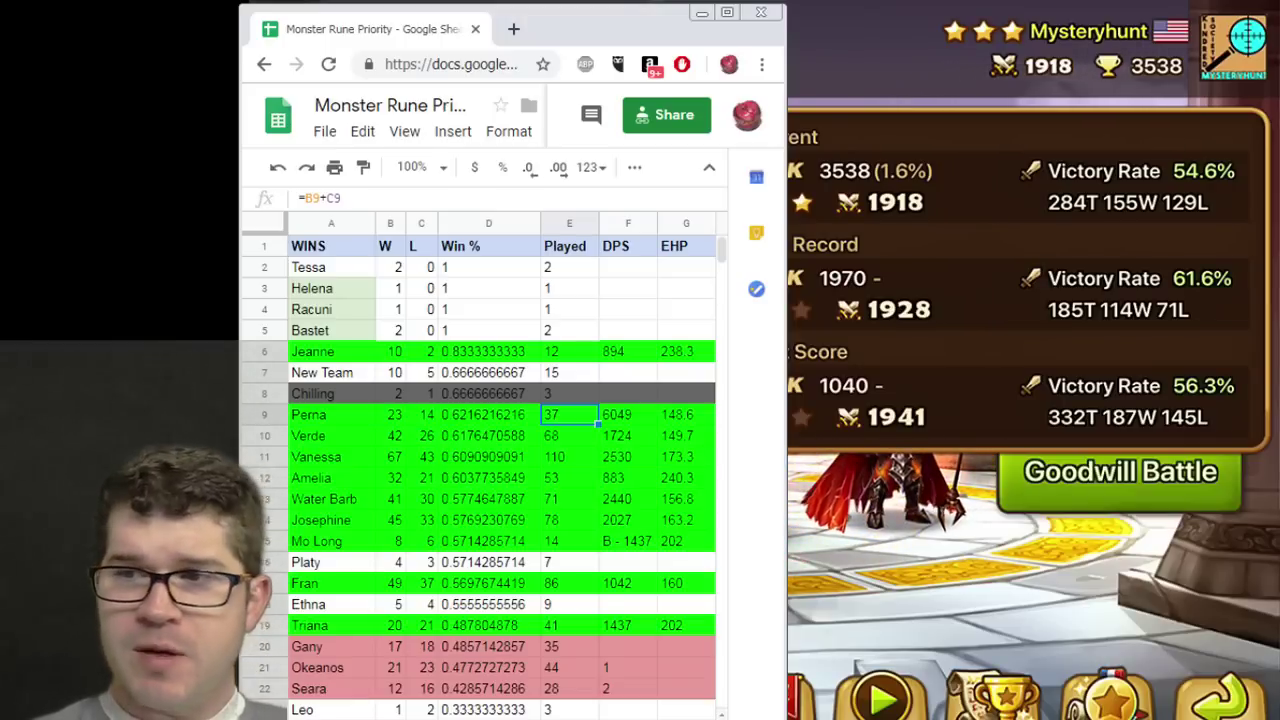
Minimize the spreadsheet window and close the World Arena record pop-up.
click(697, 14)
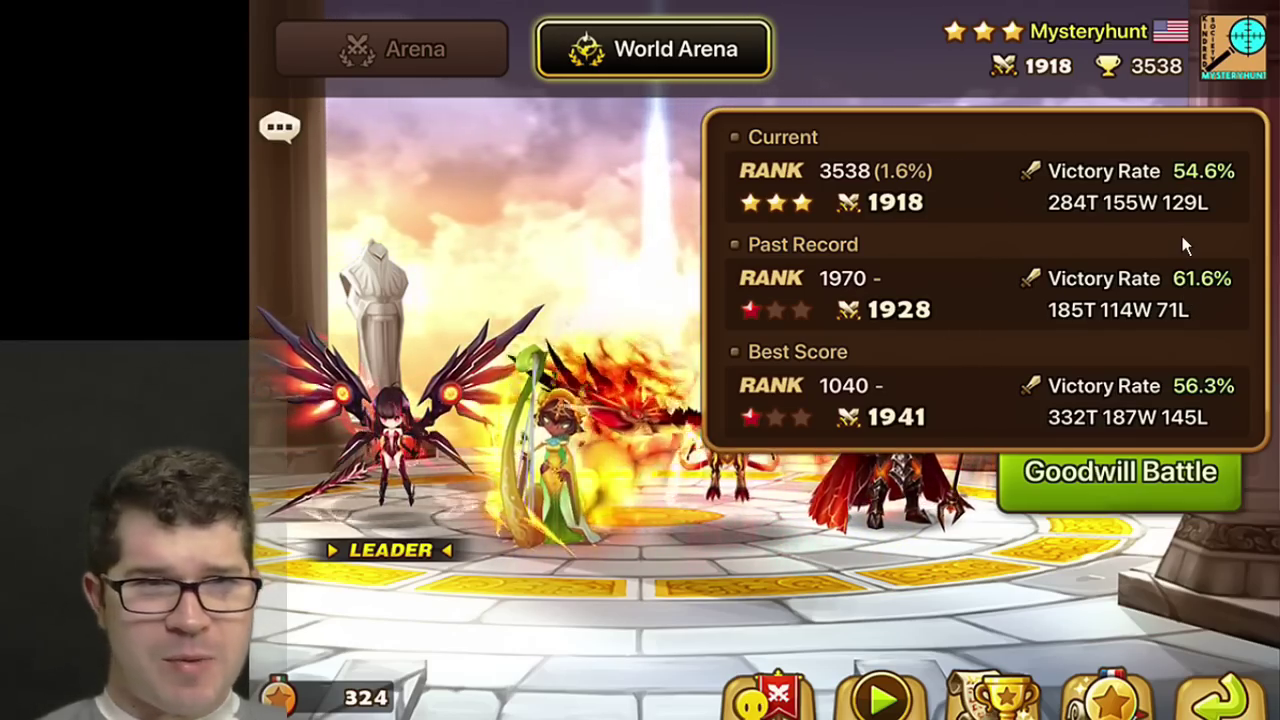
click(1182, 236)
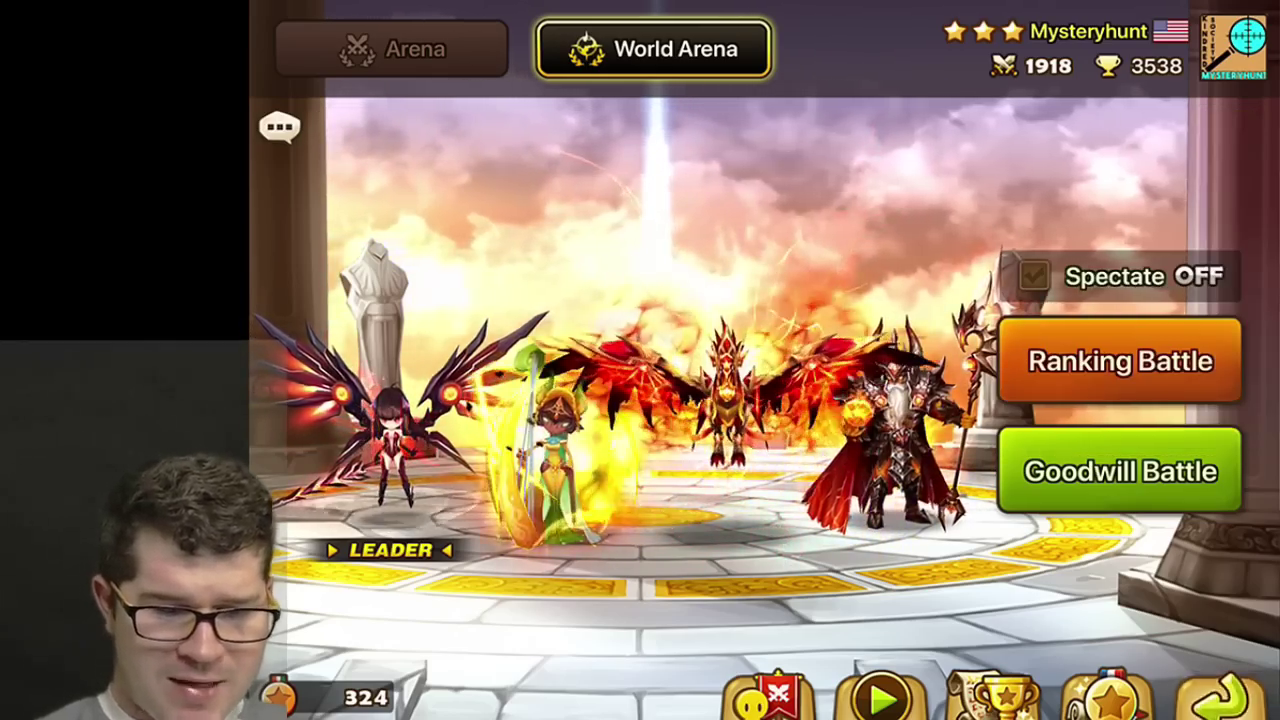
Return to the world map and enter the World Arena again.
click(1220, 697)
drag(764, 386, 701, 386)
click(322, 225)
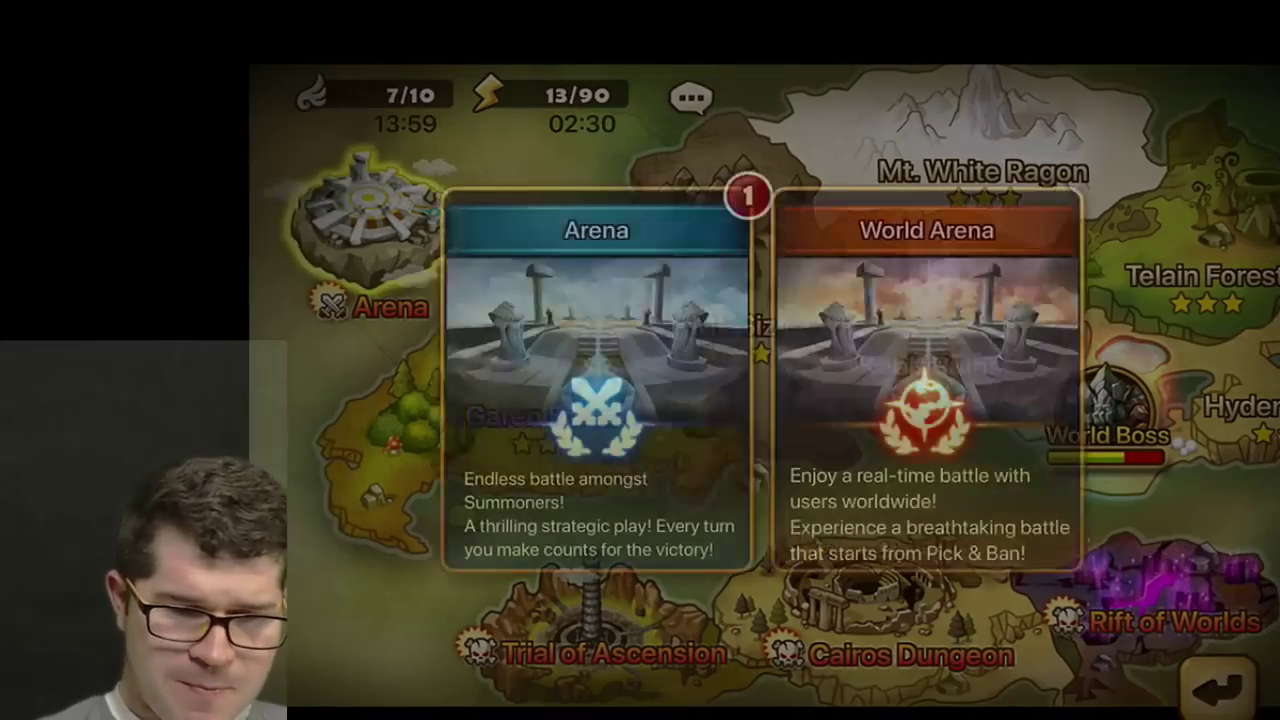
click(949, 380)
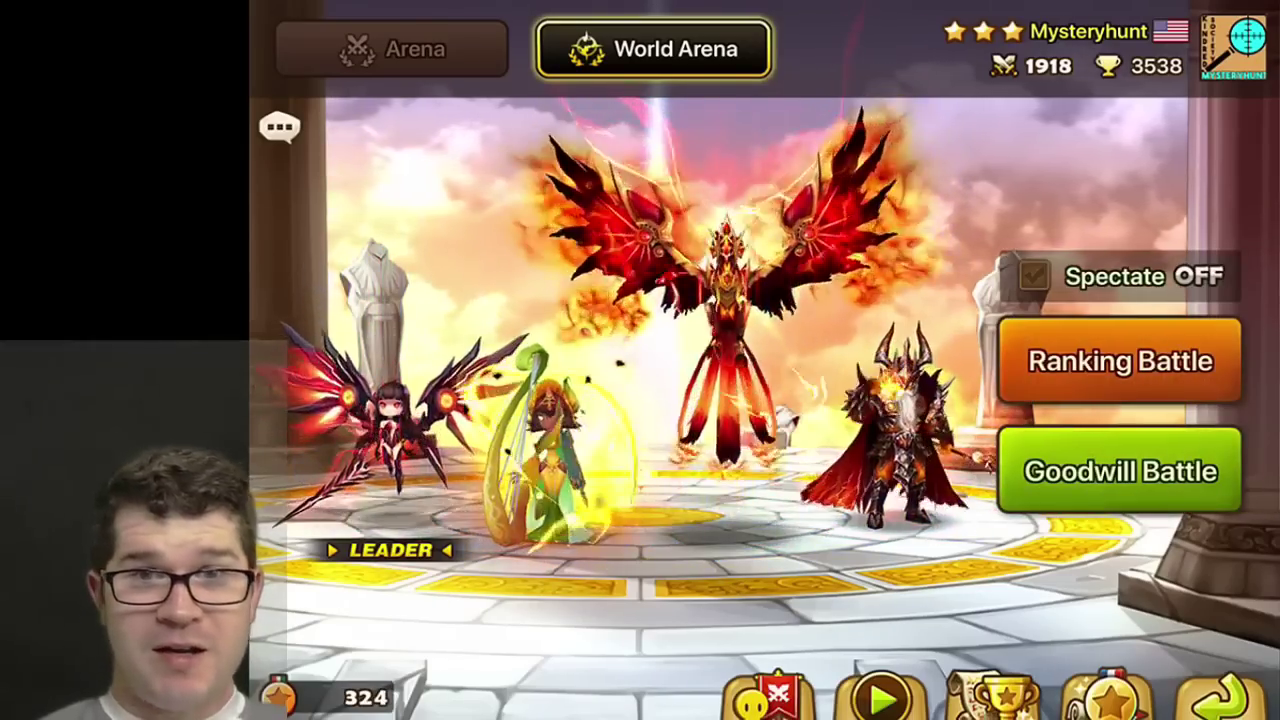